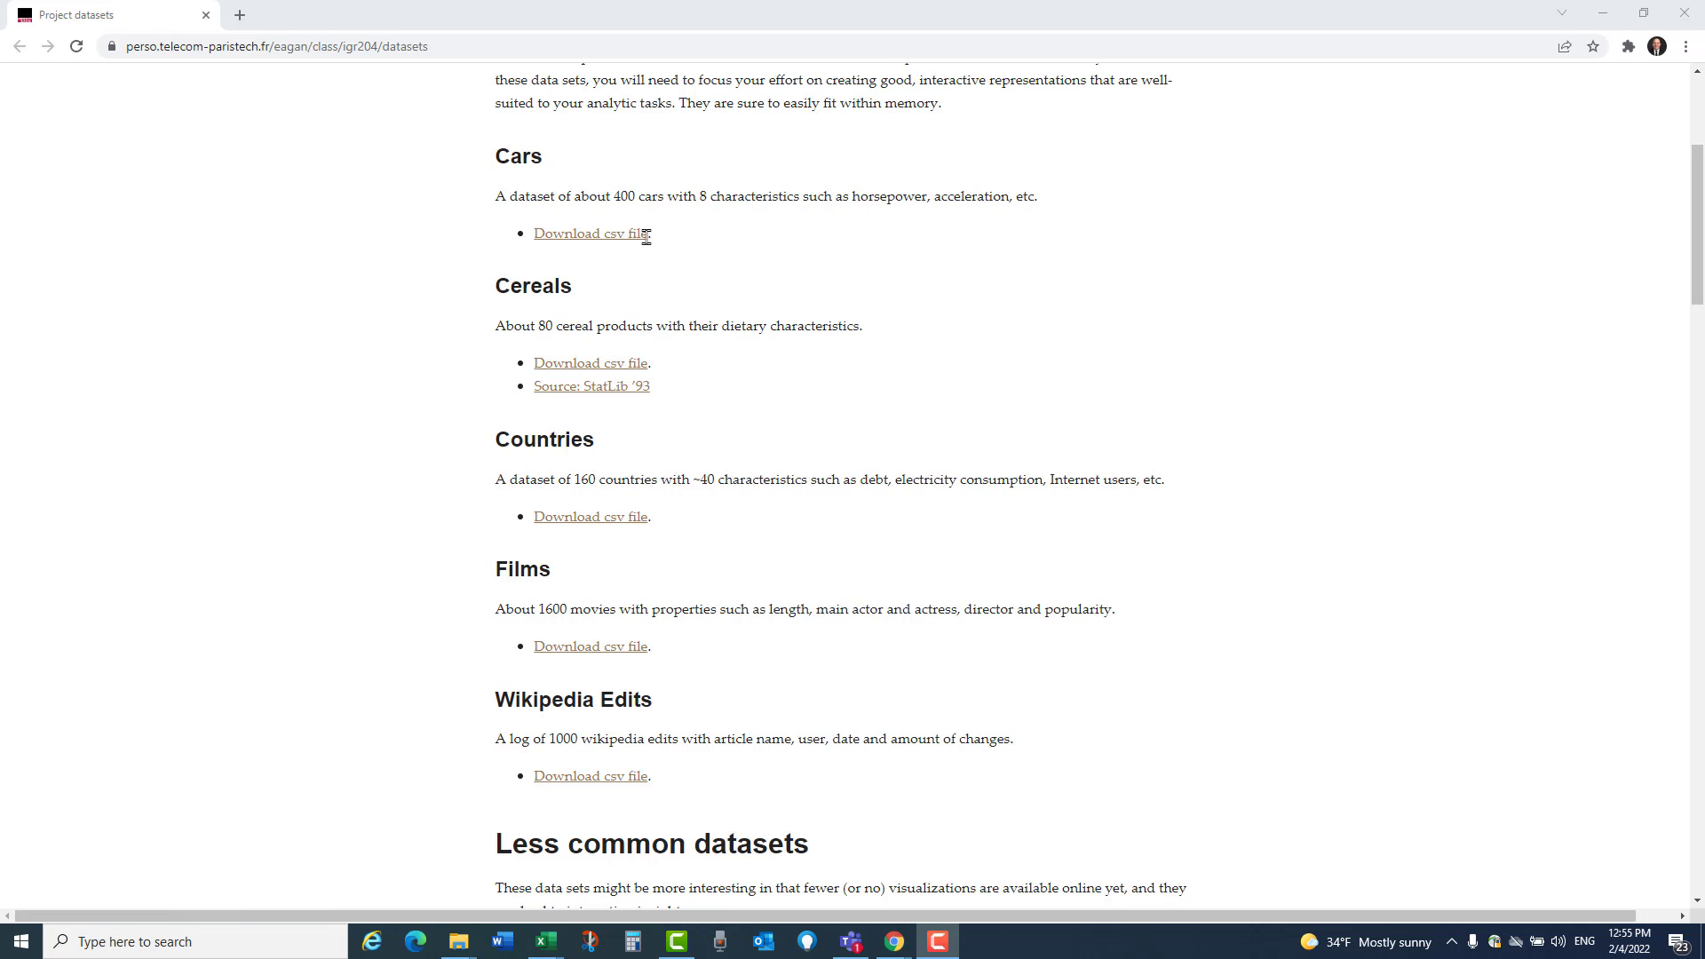
Step: Switch to the cars workbook in Excel and go over the data from the MPG and Make columns through the whole Origin column
left_click(1611, 16)
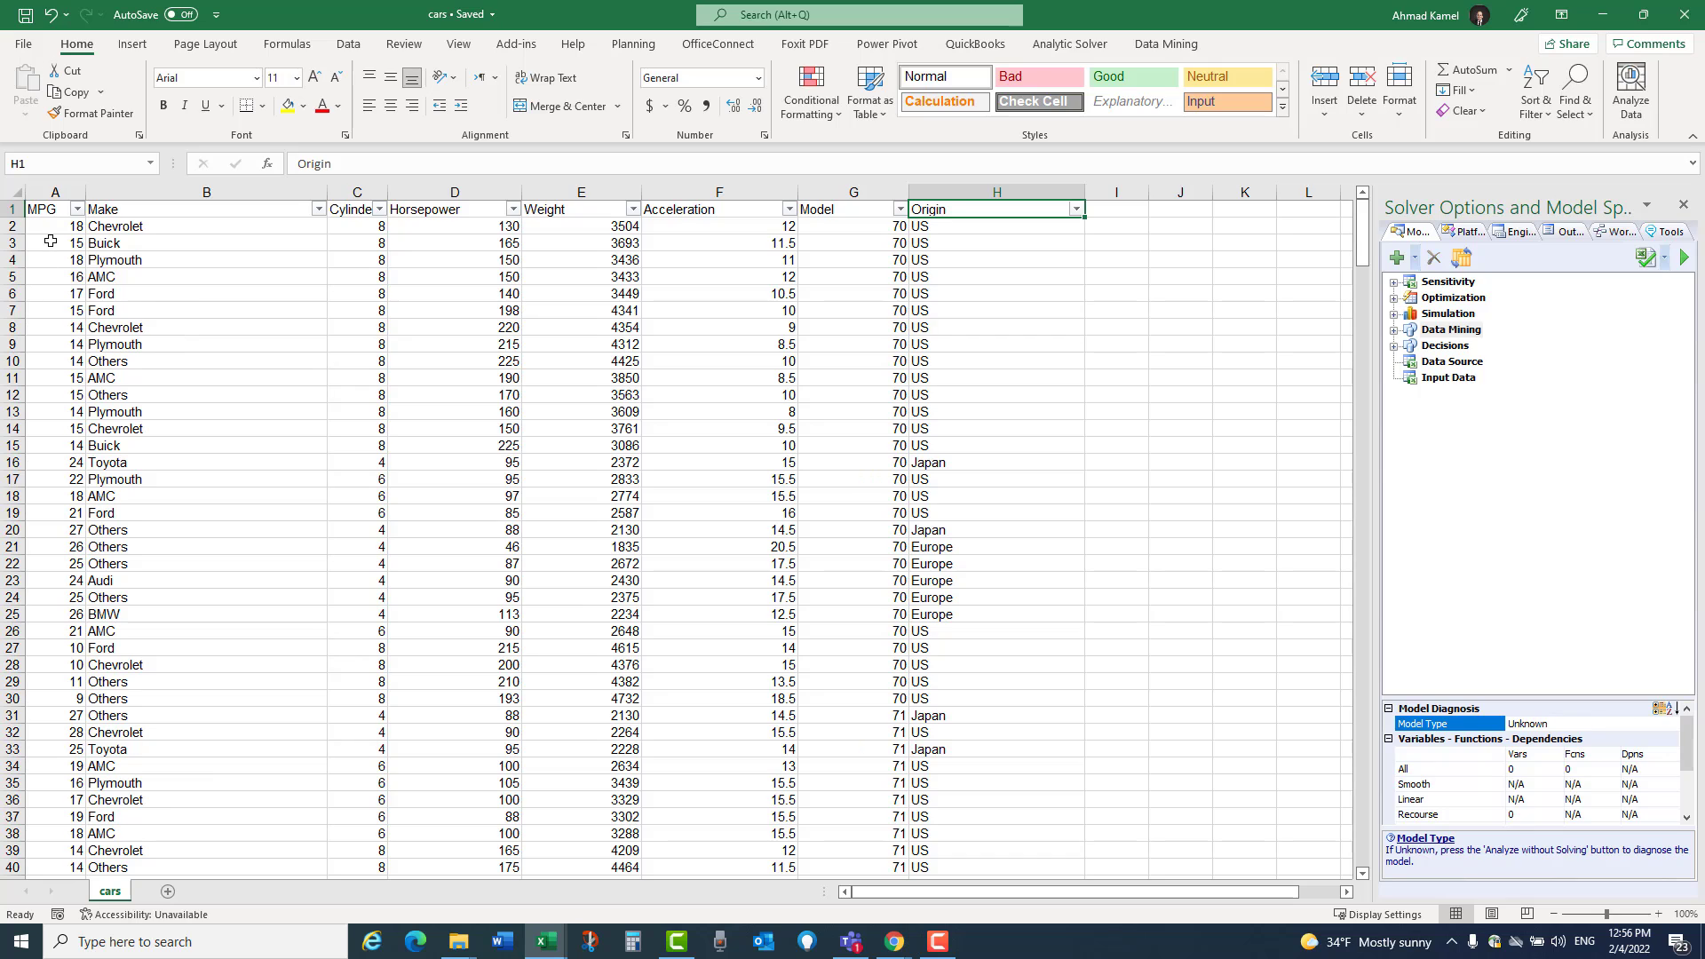
left_click(51, 230)
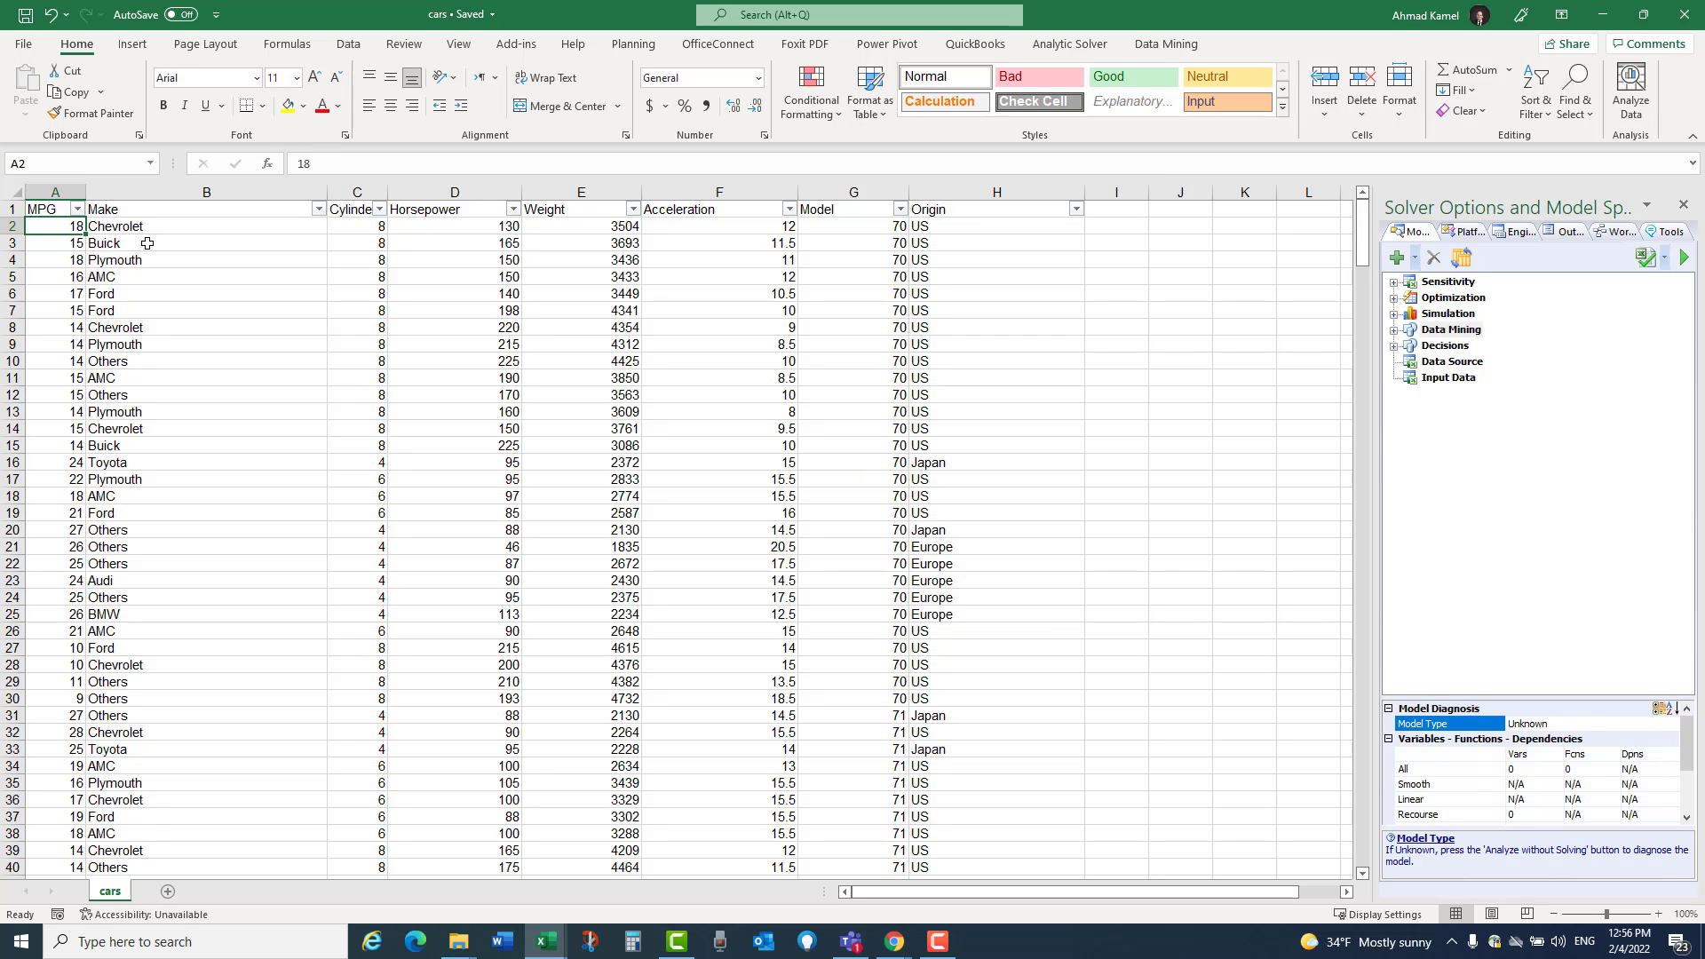
key("Right")
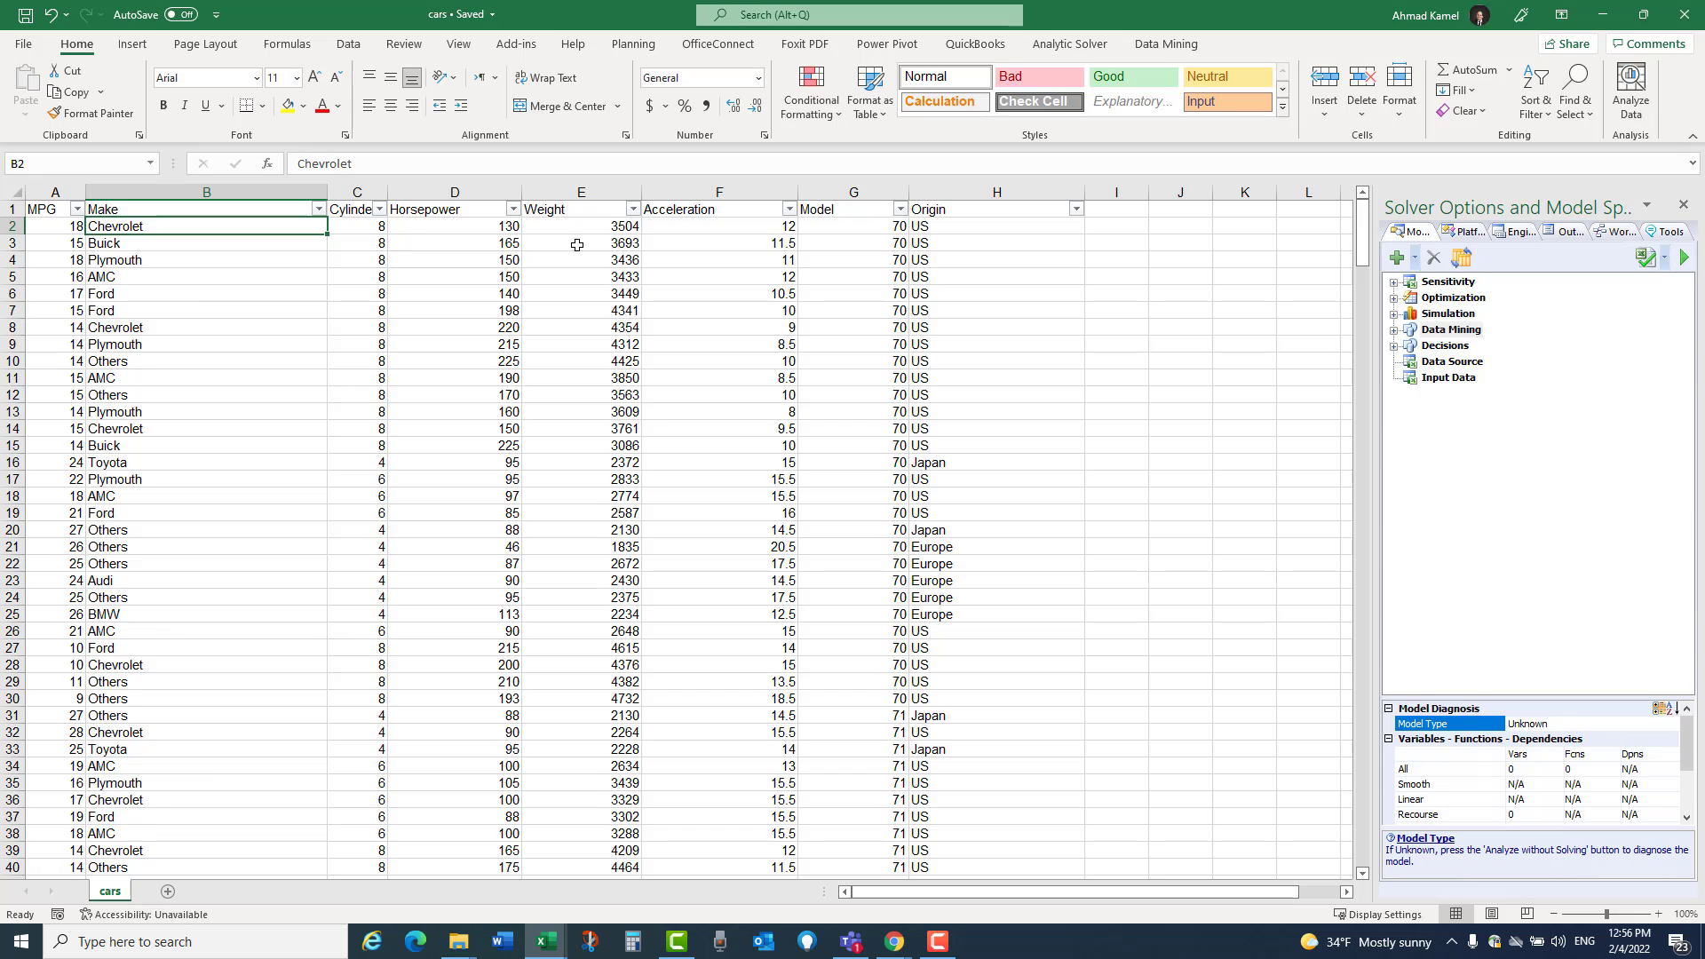
left_click(968, 207)
key("ctrl+shift+Down")
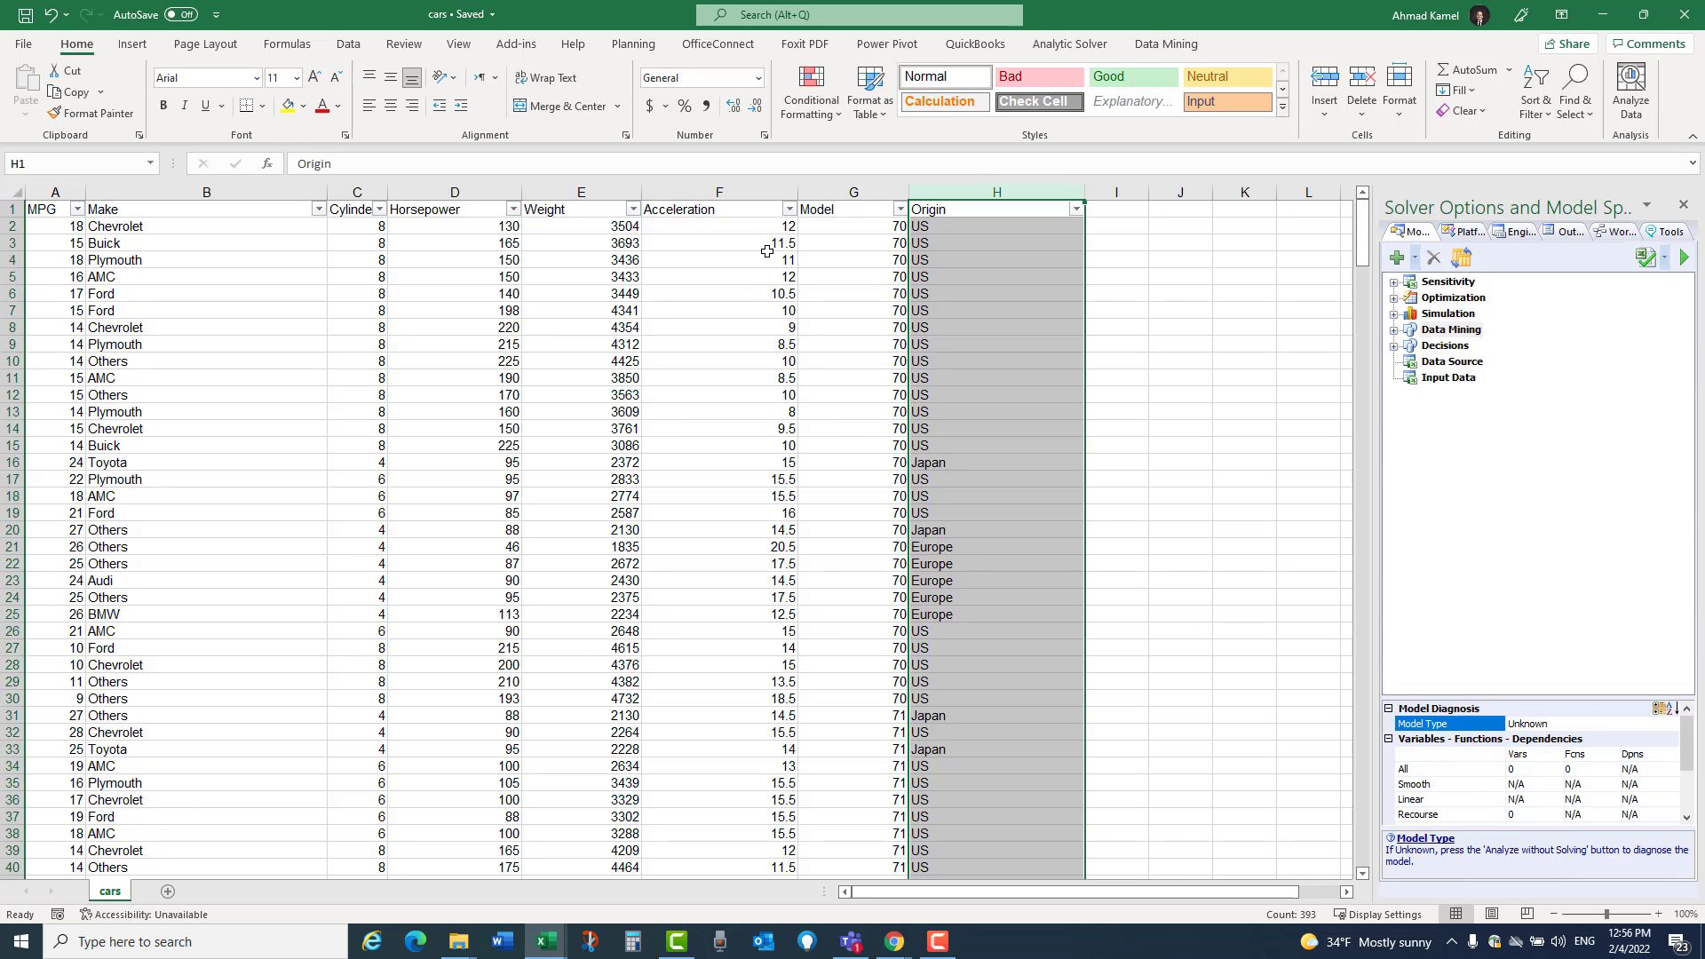
Step: Start a new Data Mining chart from the cars data range and choose ScatterPlot as the chart type
left_click(1166, 46)
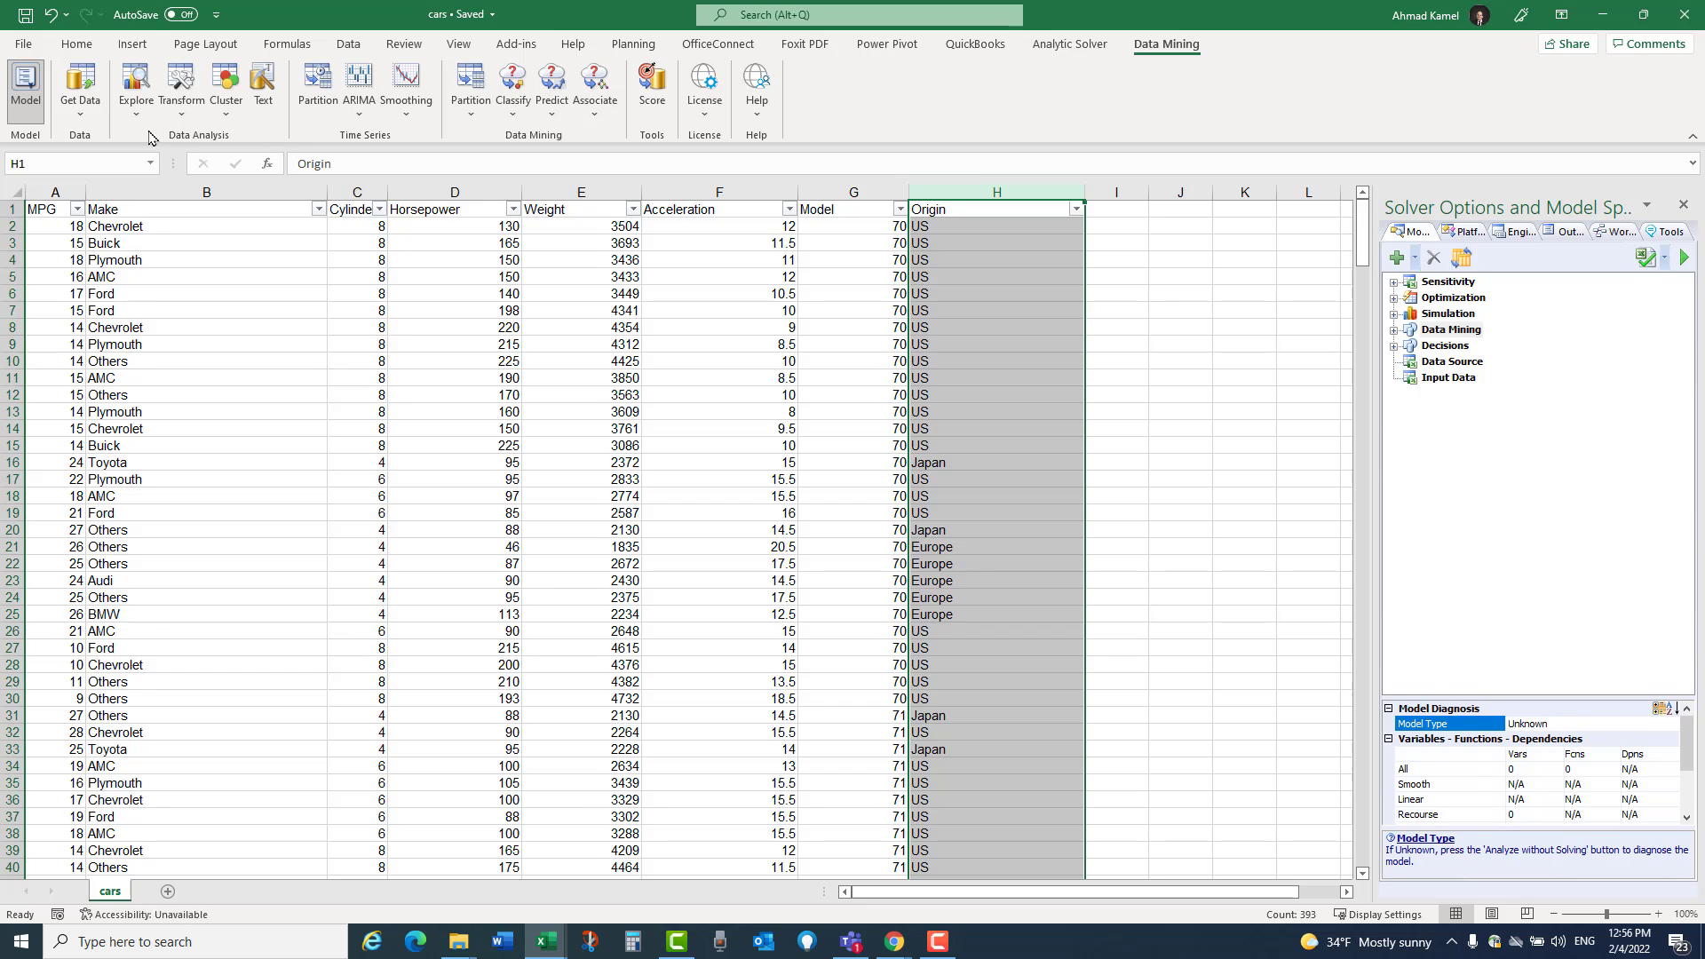
left_click(115, 293)
left_click(136, 88)
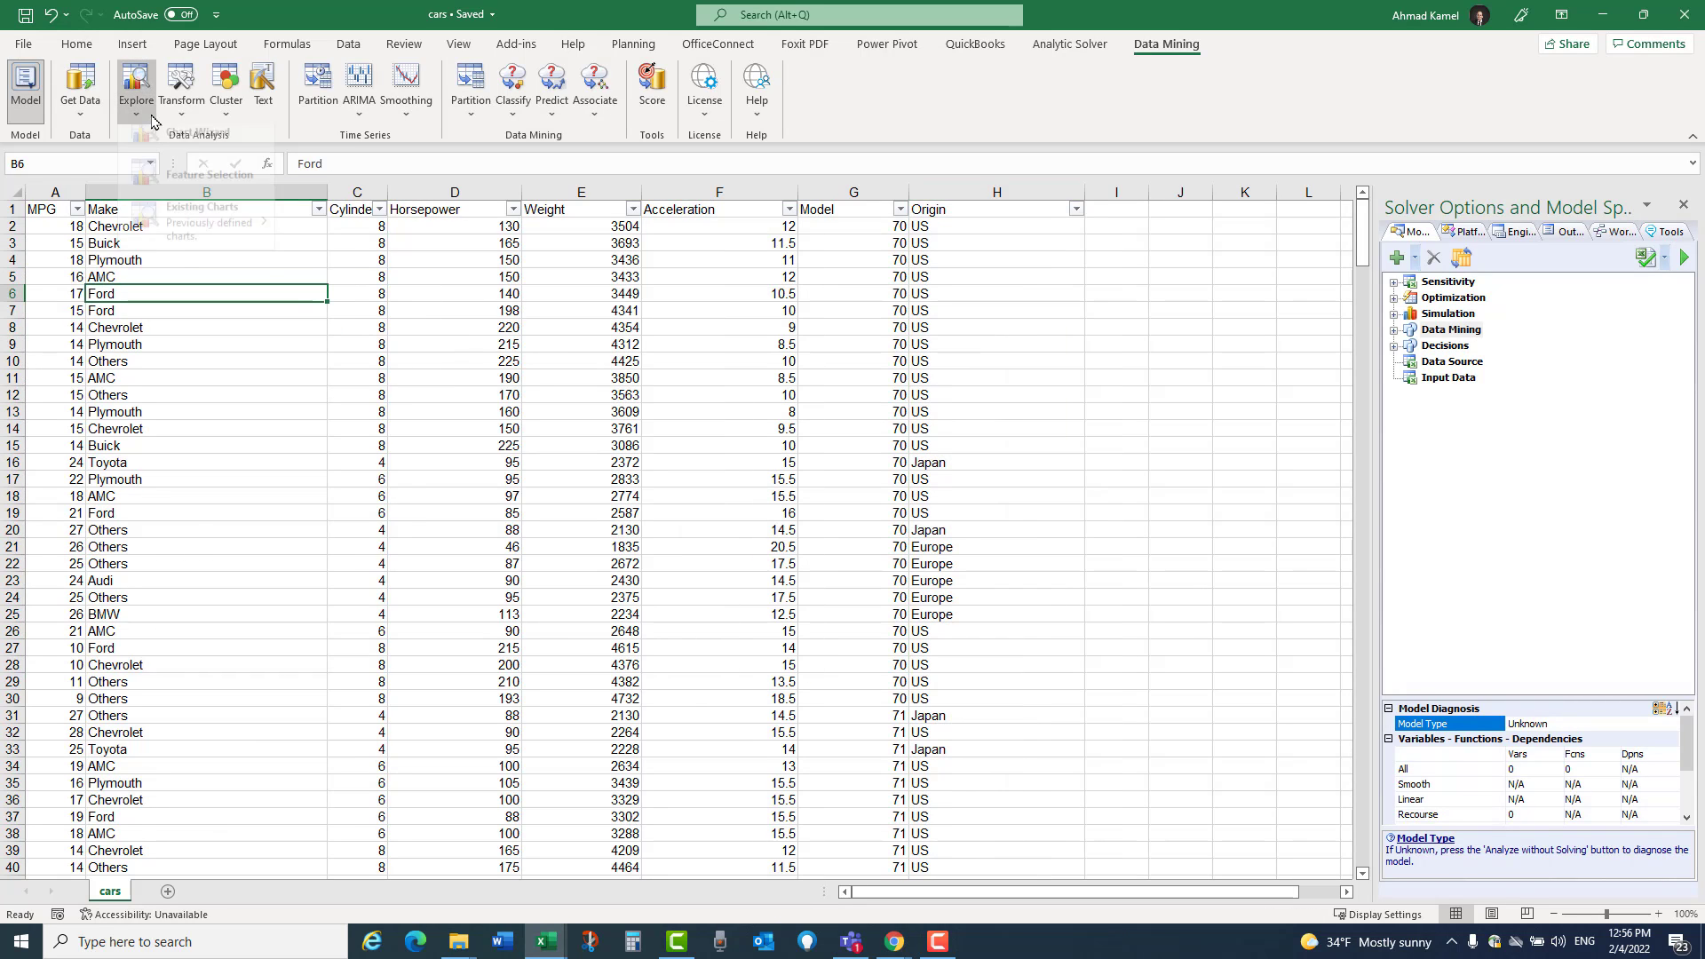
left_click(190, 150)
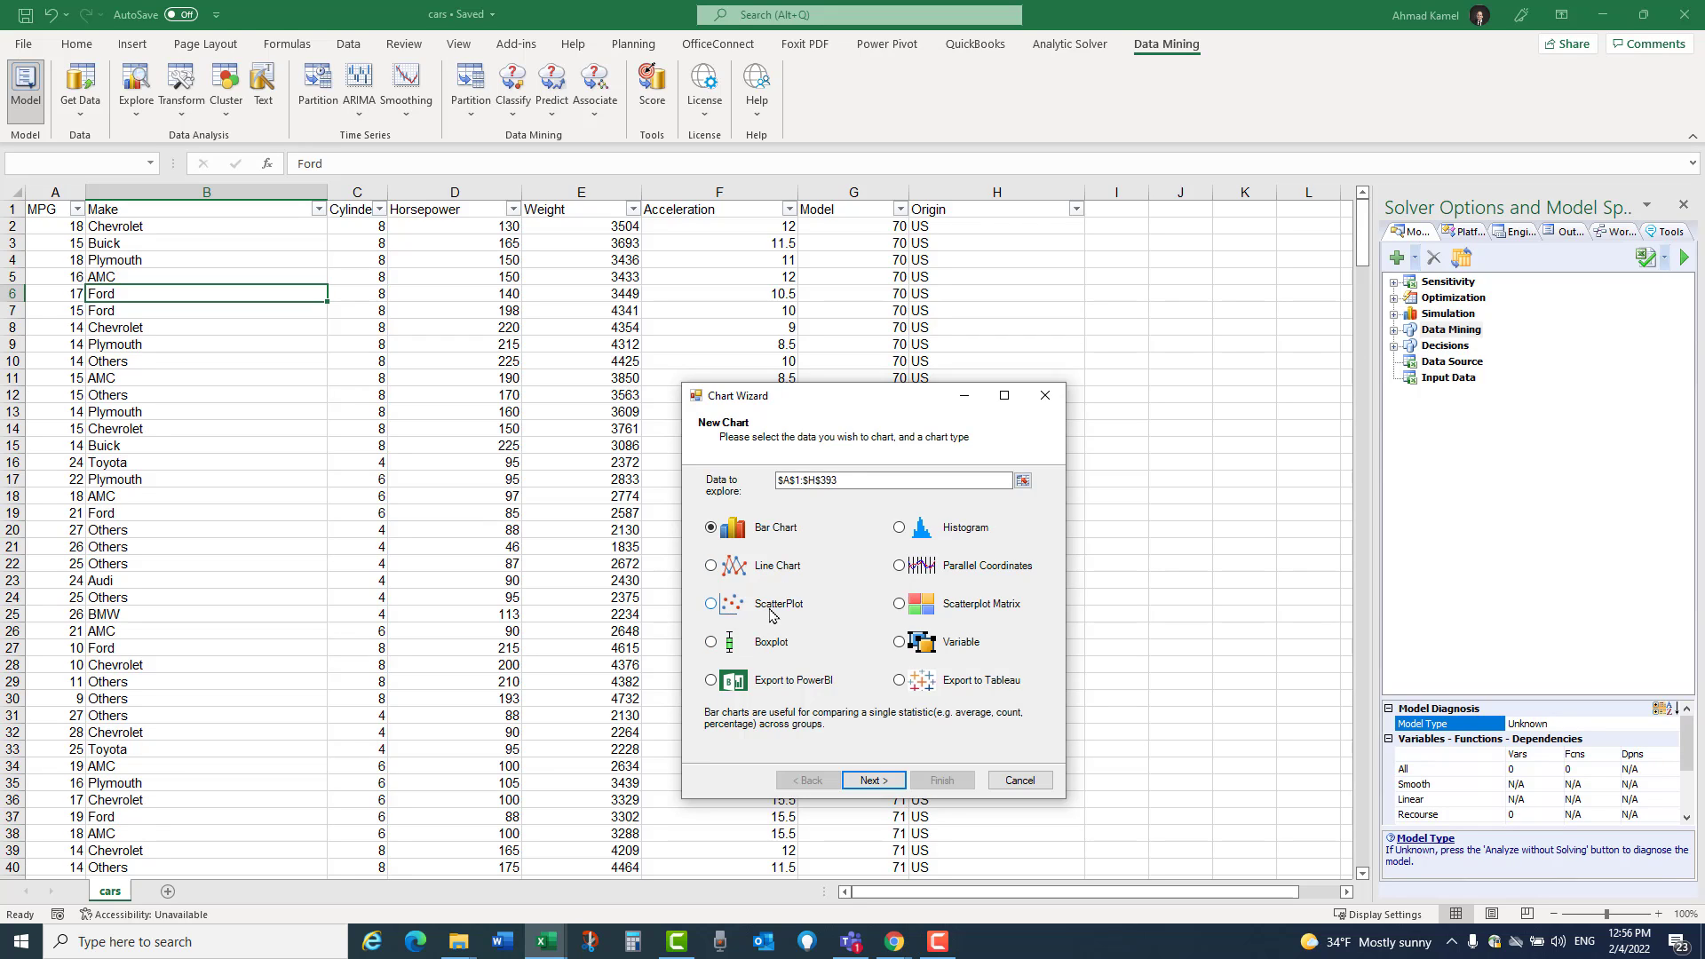
left_click(771, 609)
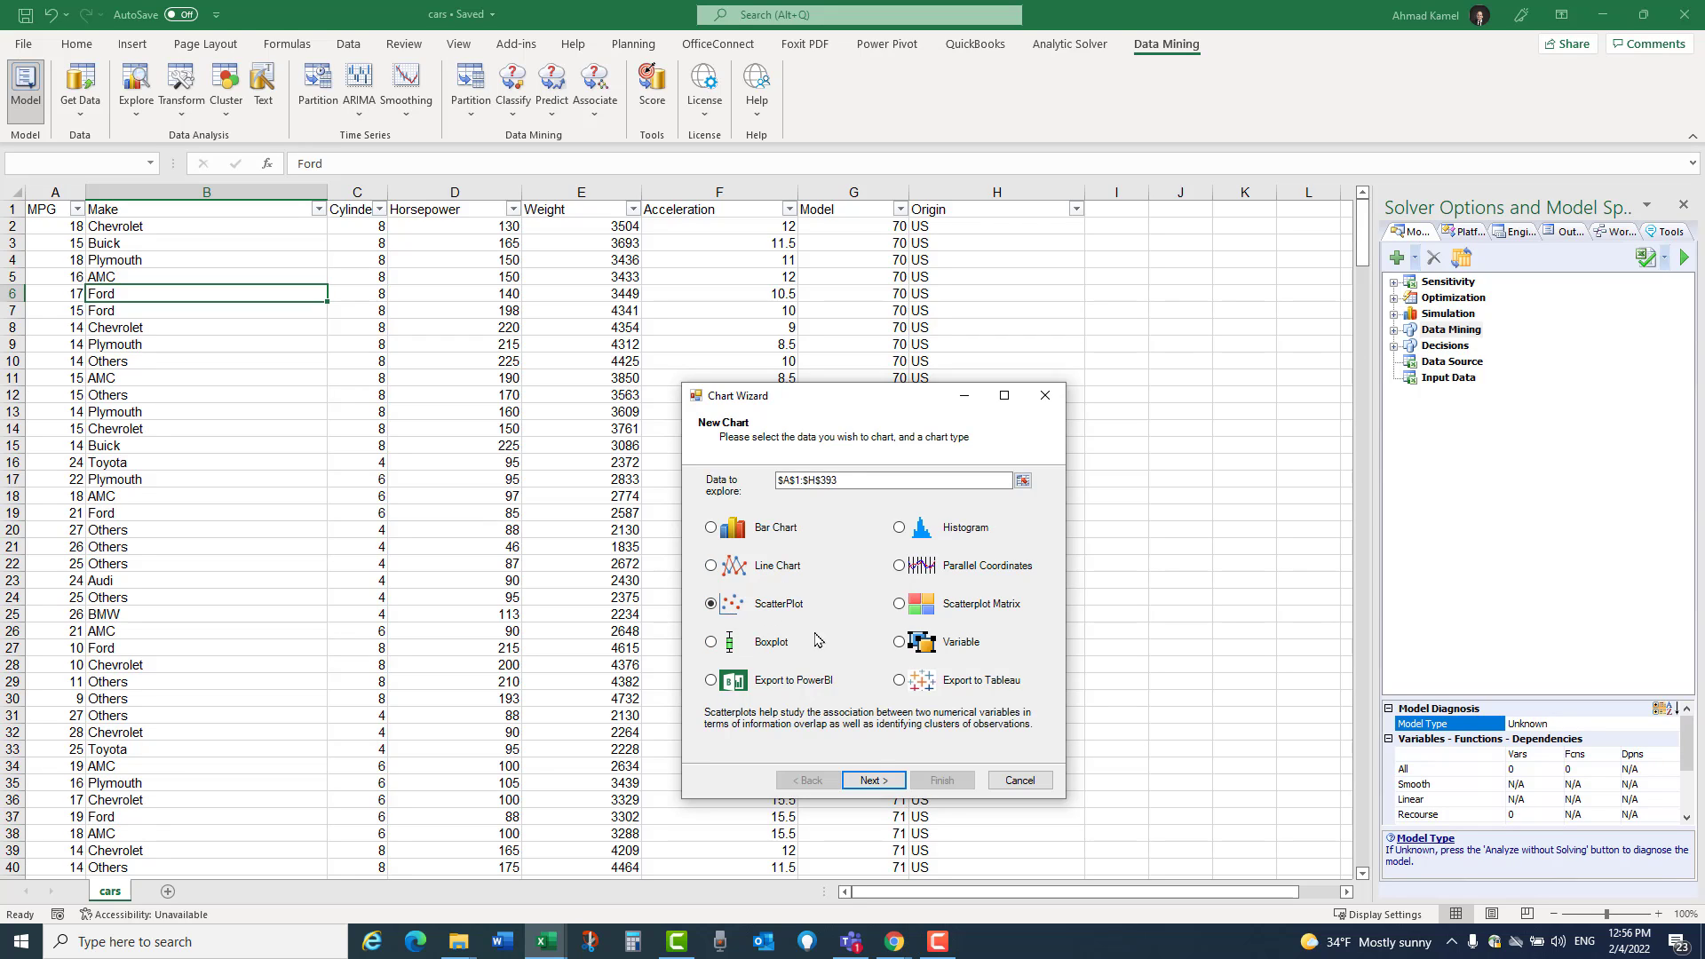
left_click(870, 781)
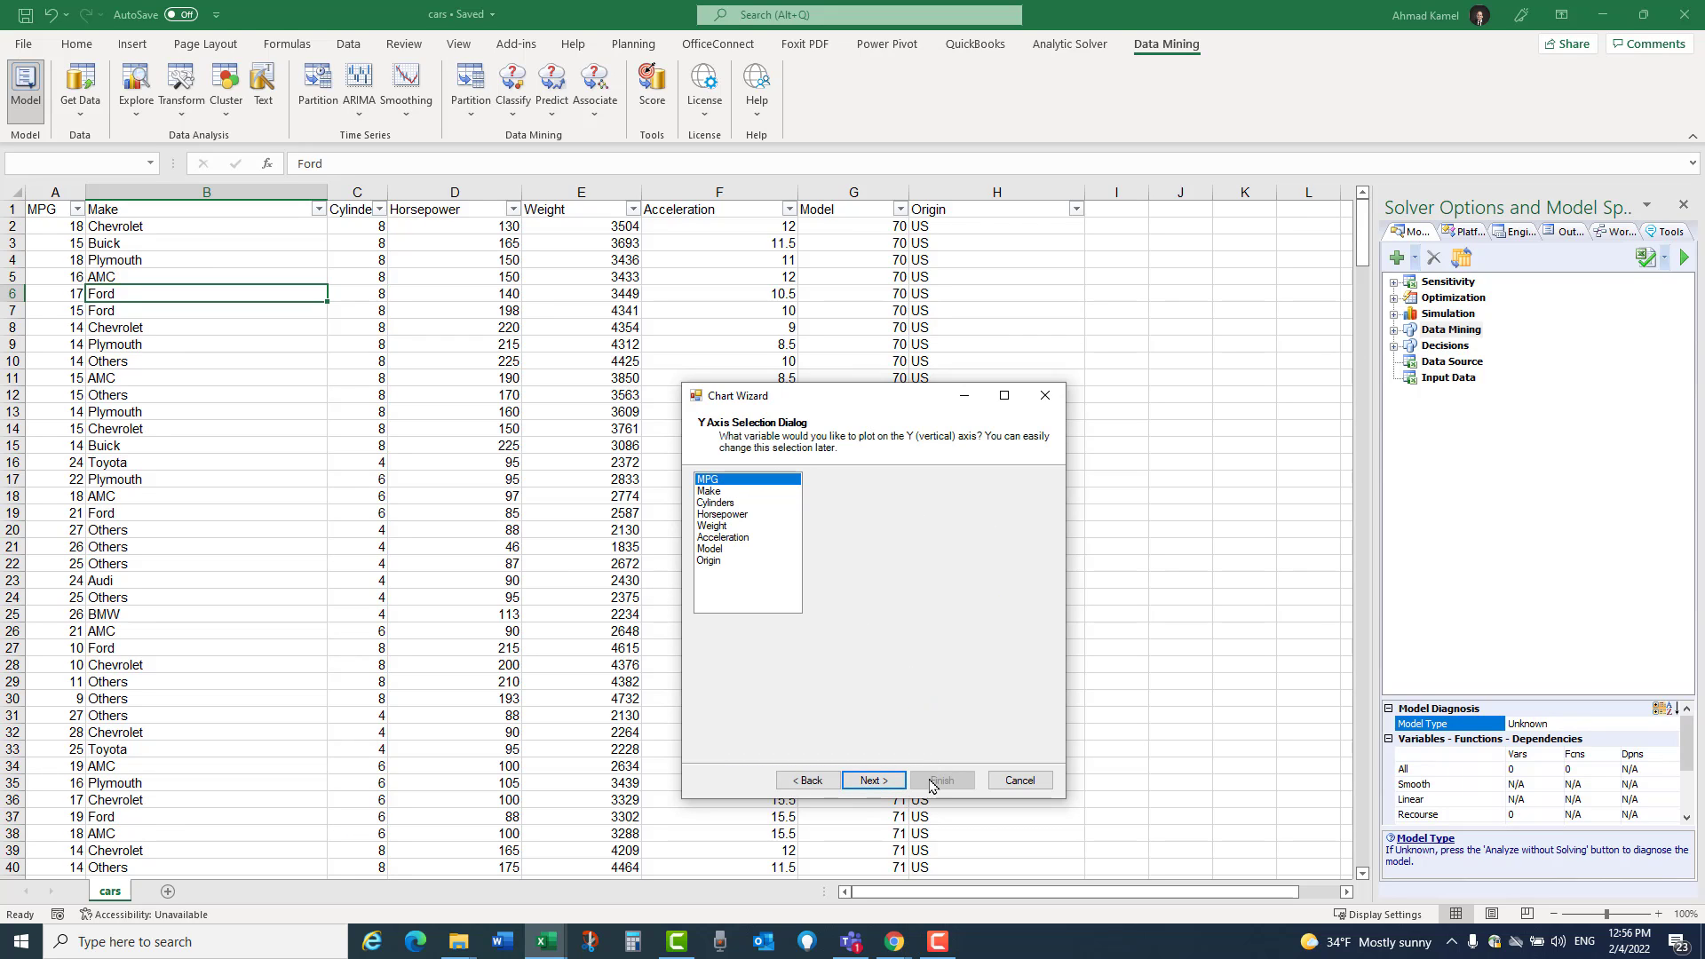
Step: Create the scatterplot with MPG on the Y axis, Make on the X axis and no color or panel variable, and maximize its window
left_click(873, 781)
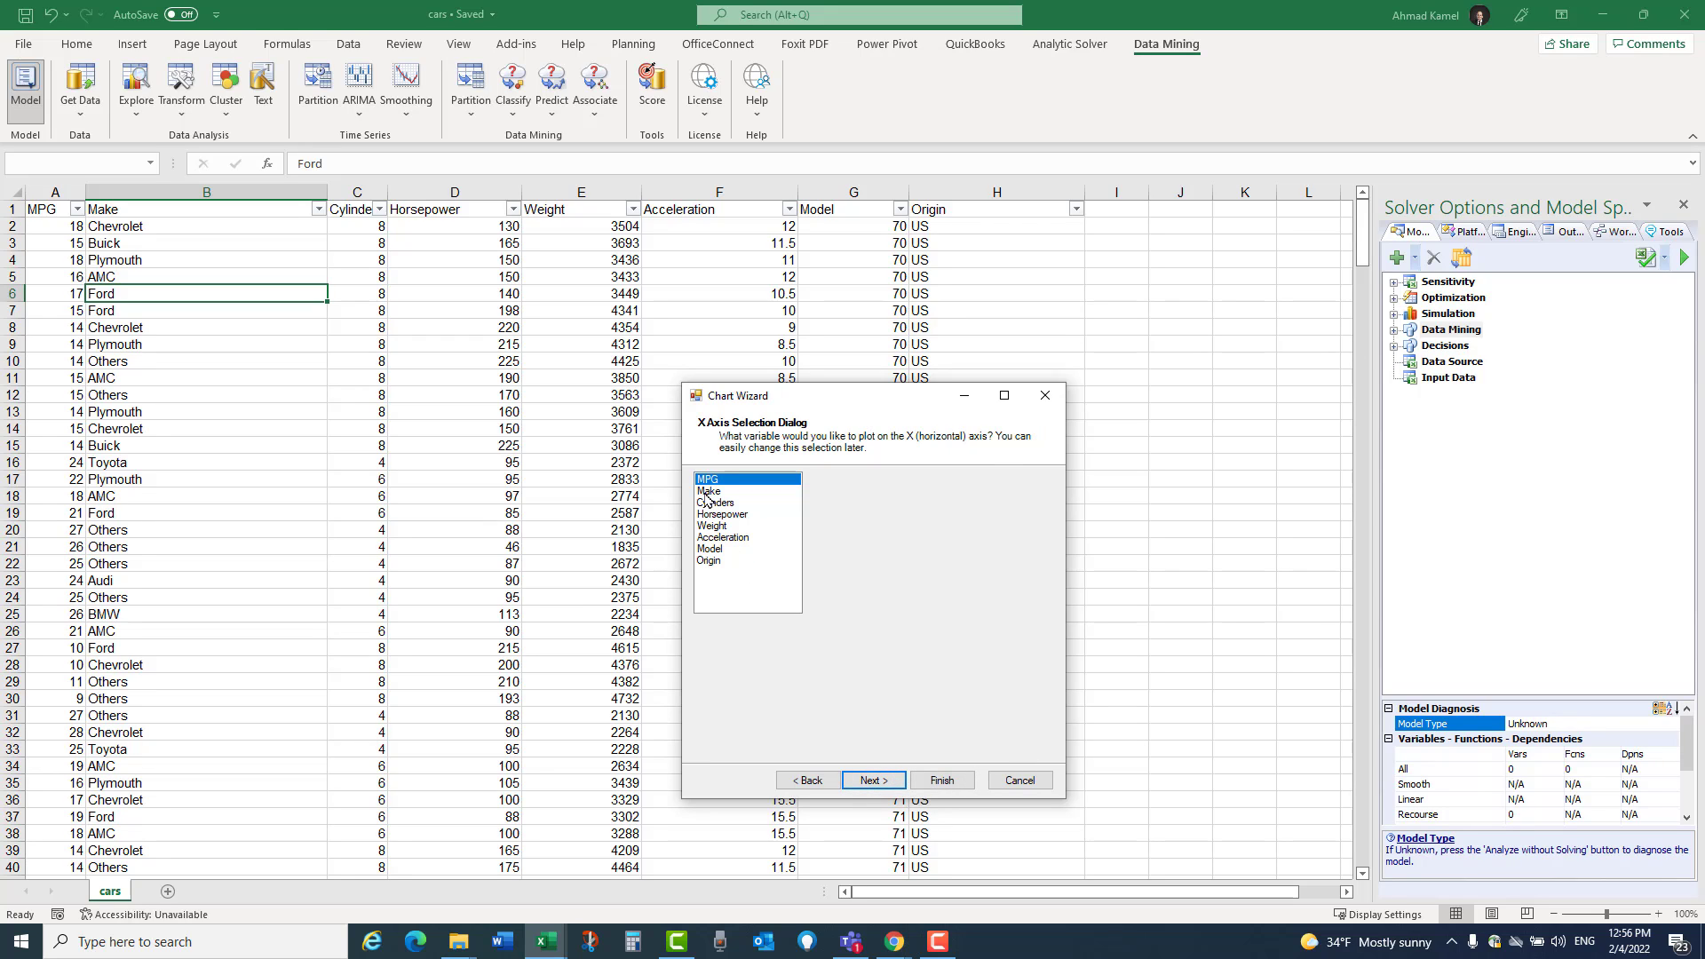
left_click(708, 493)
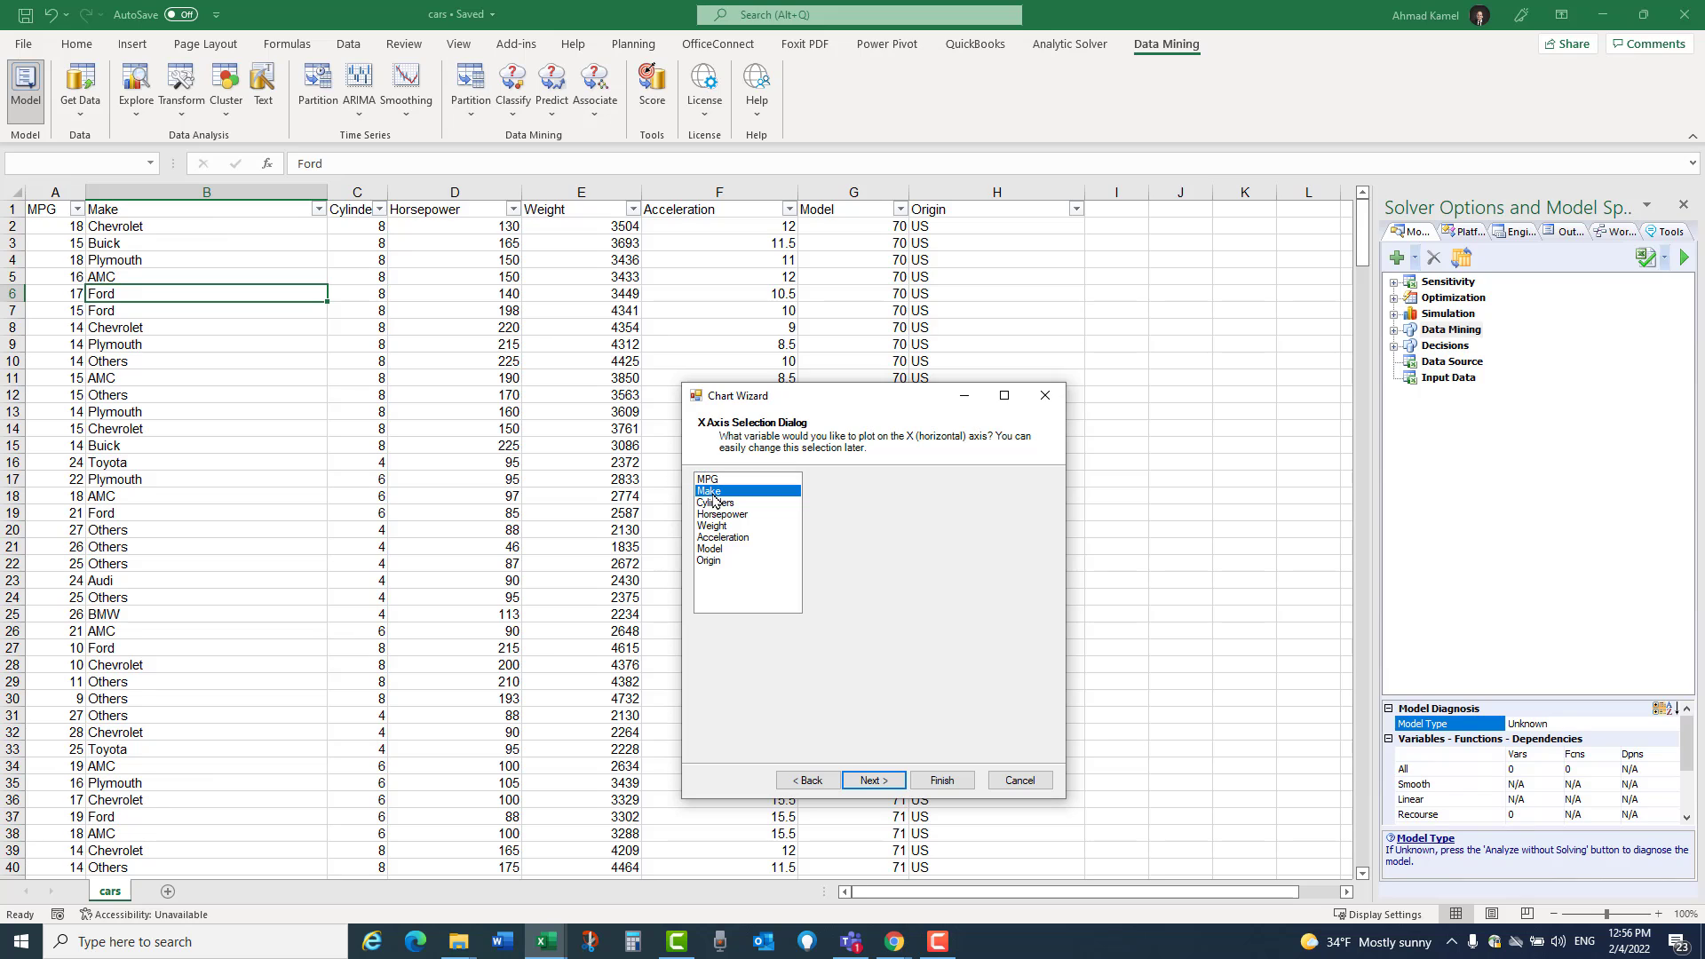
left_click(872, 780)
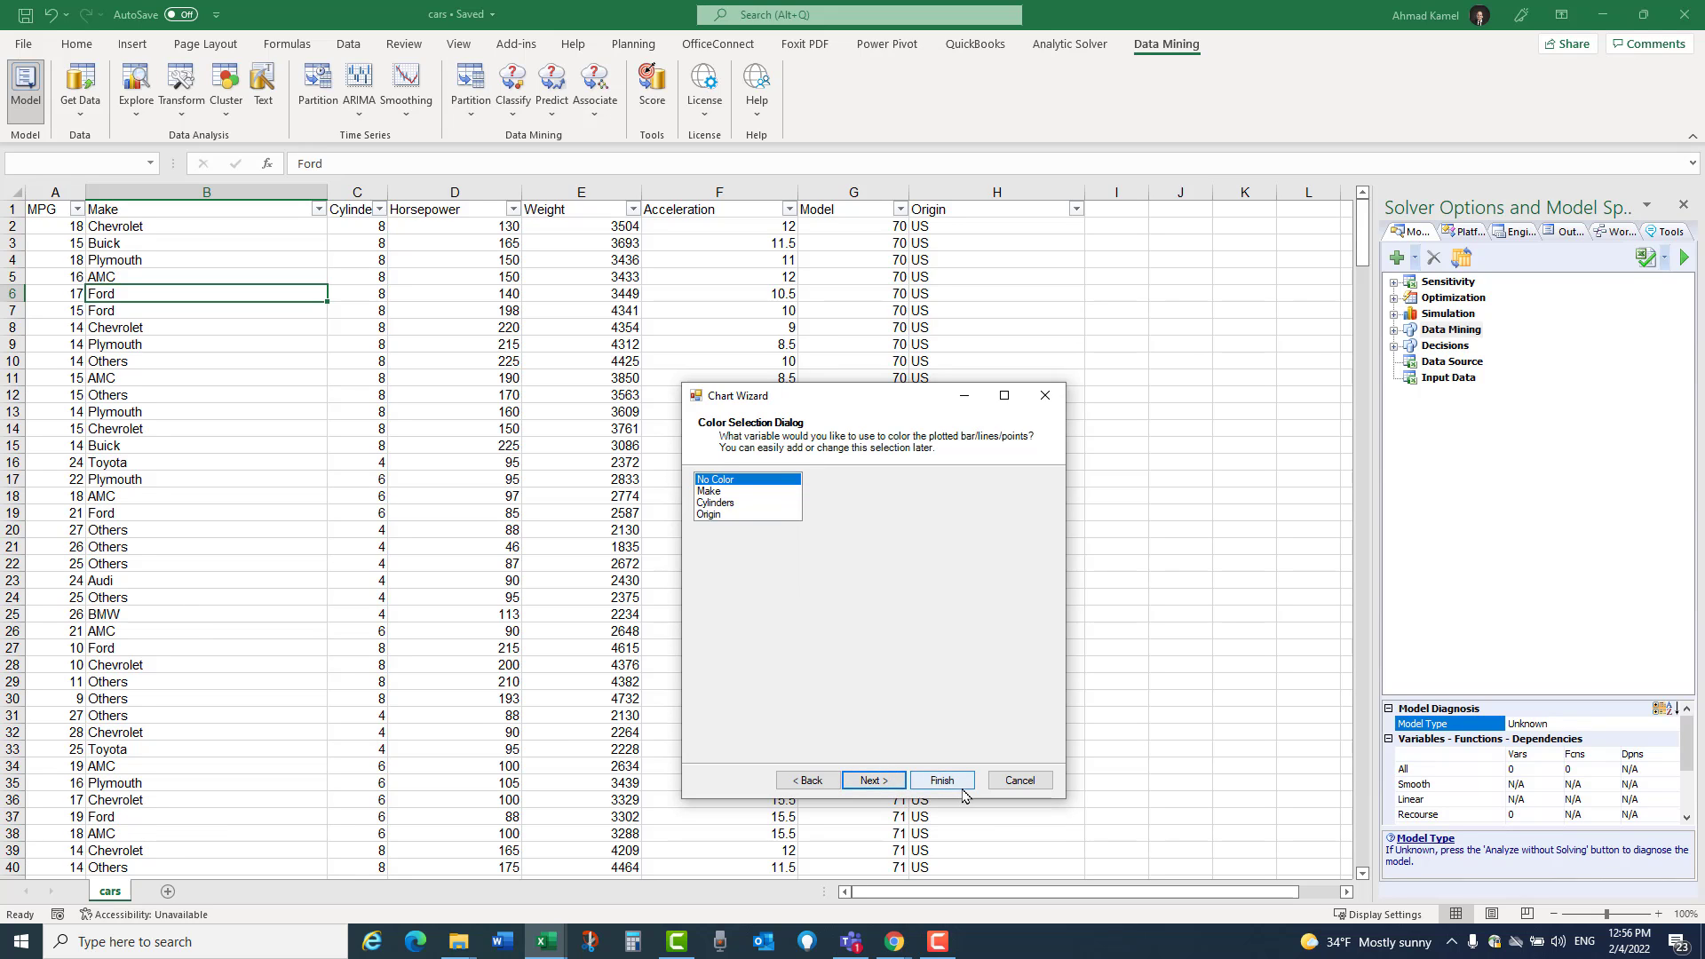
left_click(882, 784)
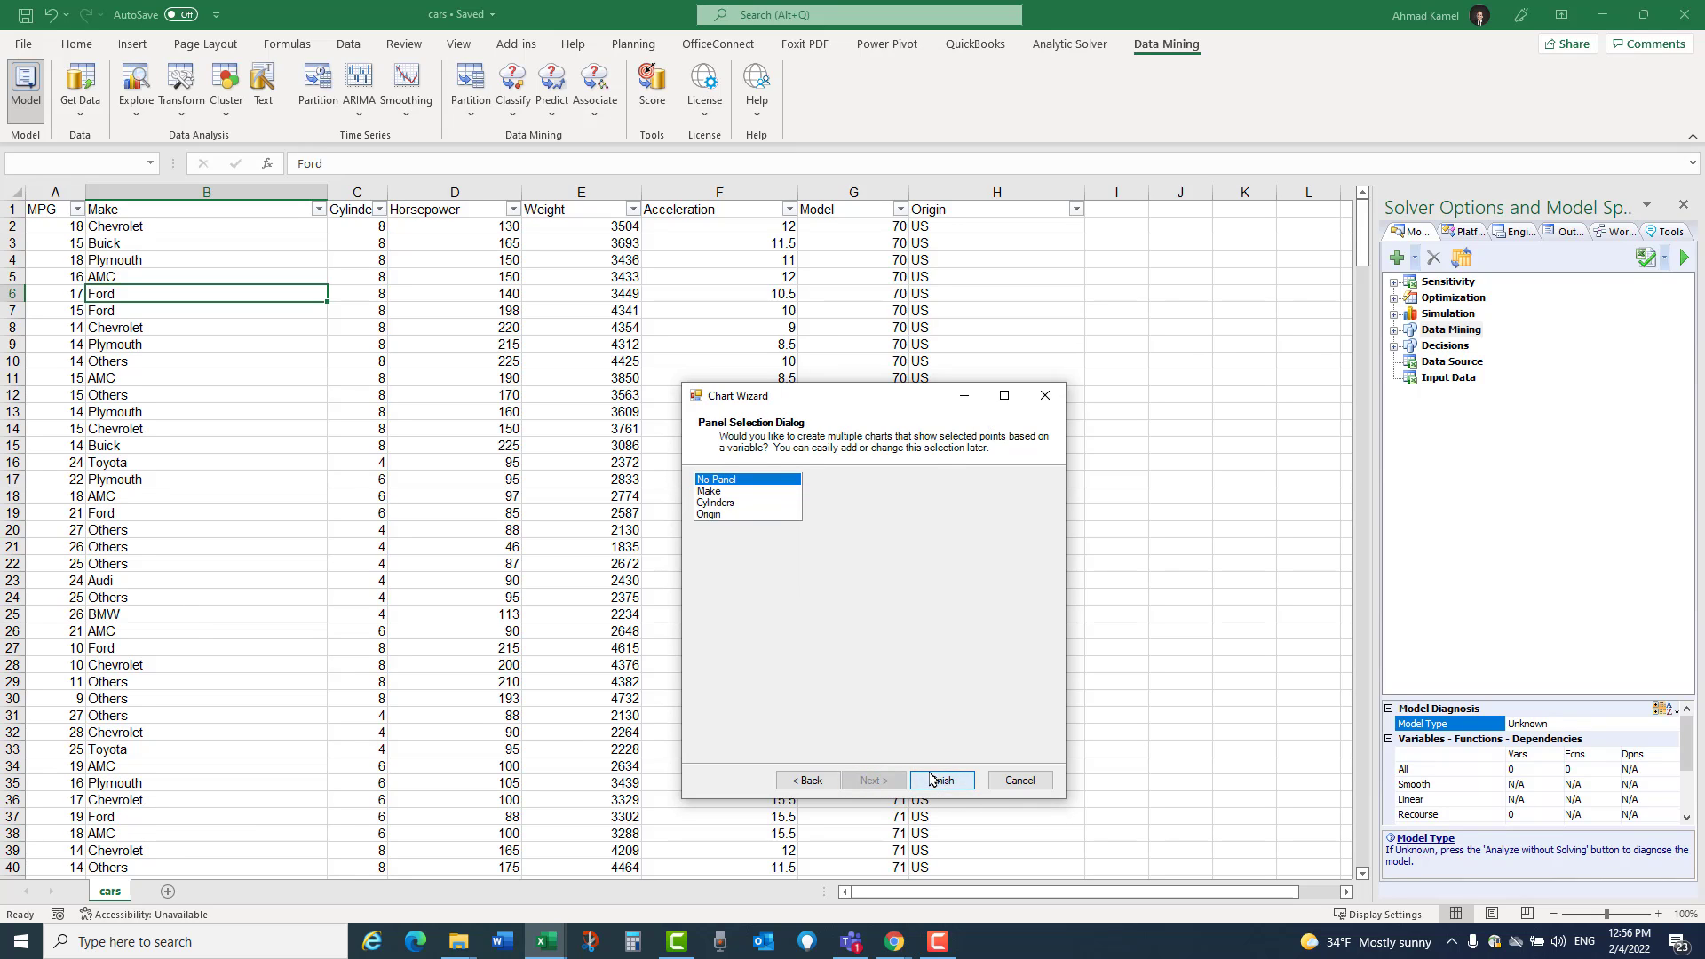
left_click(931, 779)
left_click(817, 147)
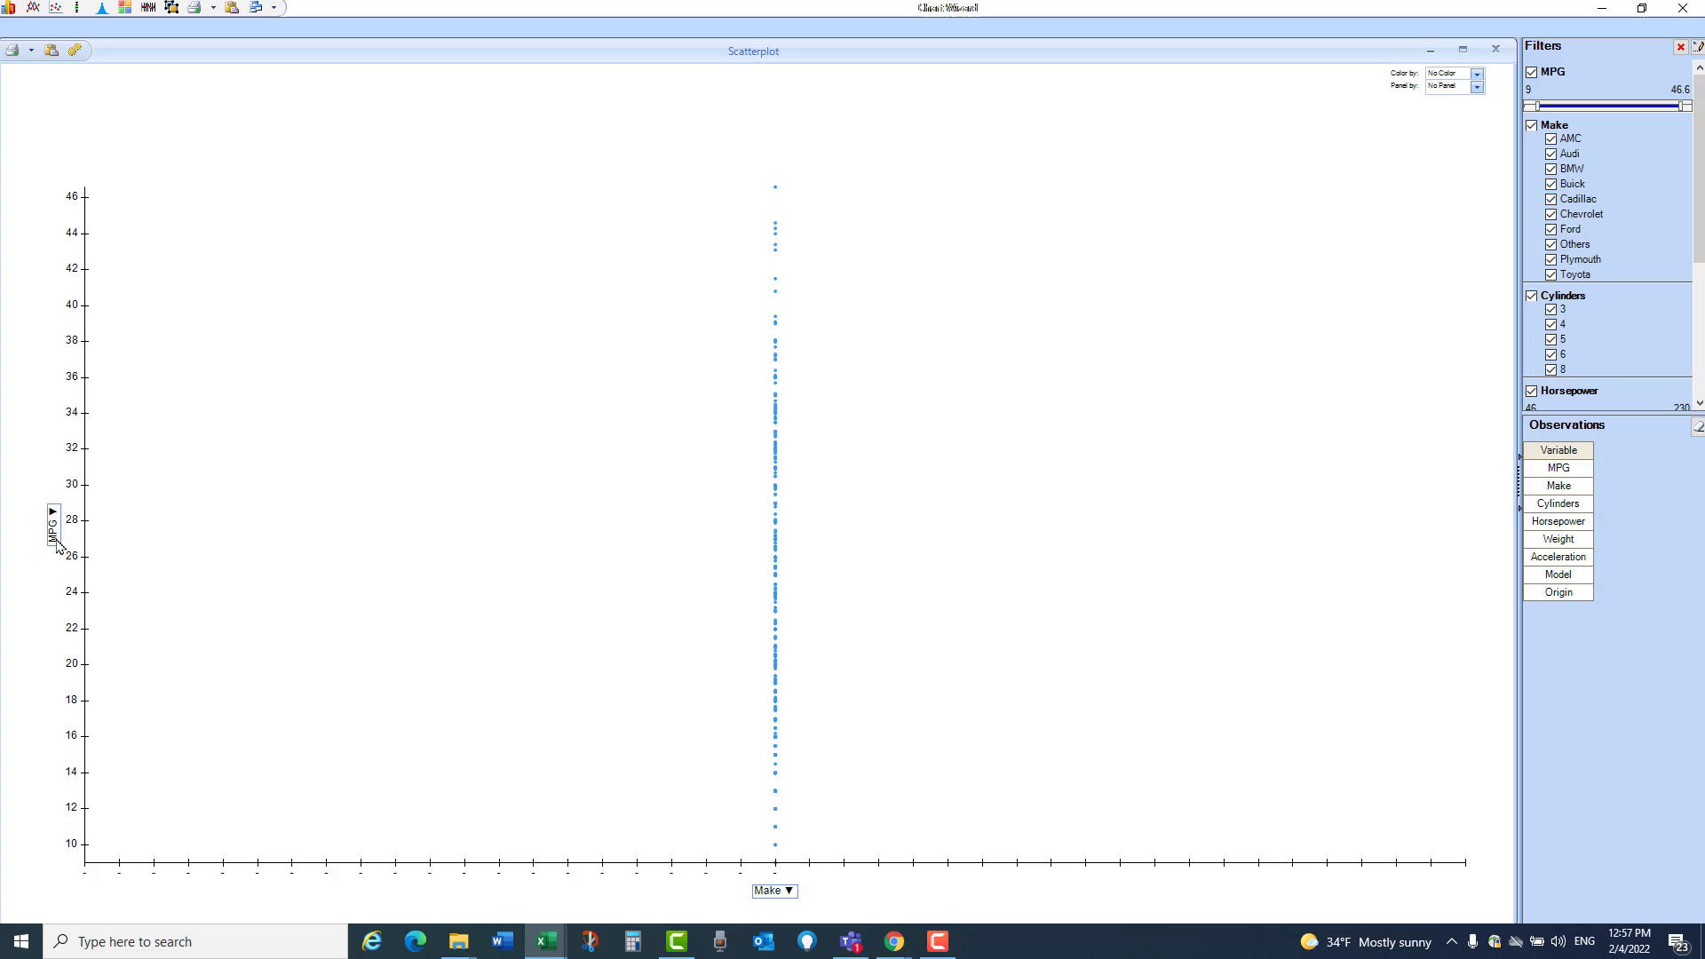
Step: View MPG plotted against Cylinders and against Horsepower by changing the scatterplot's X-axis variable
left_click(787, 891)
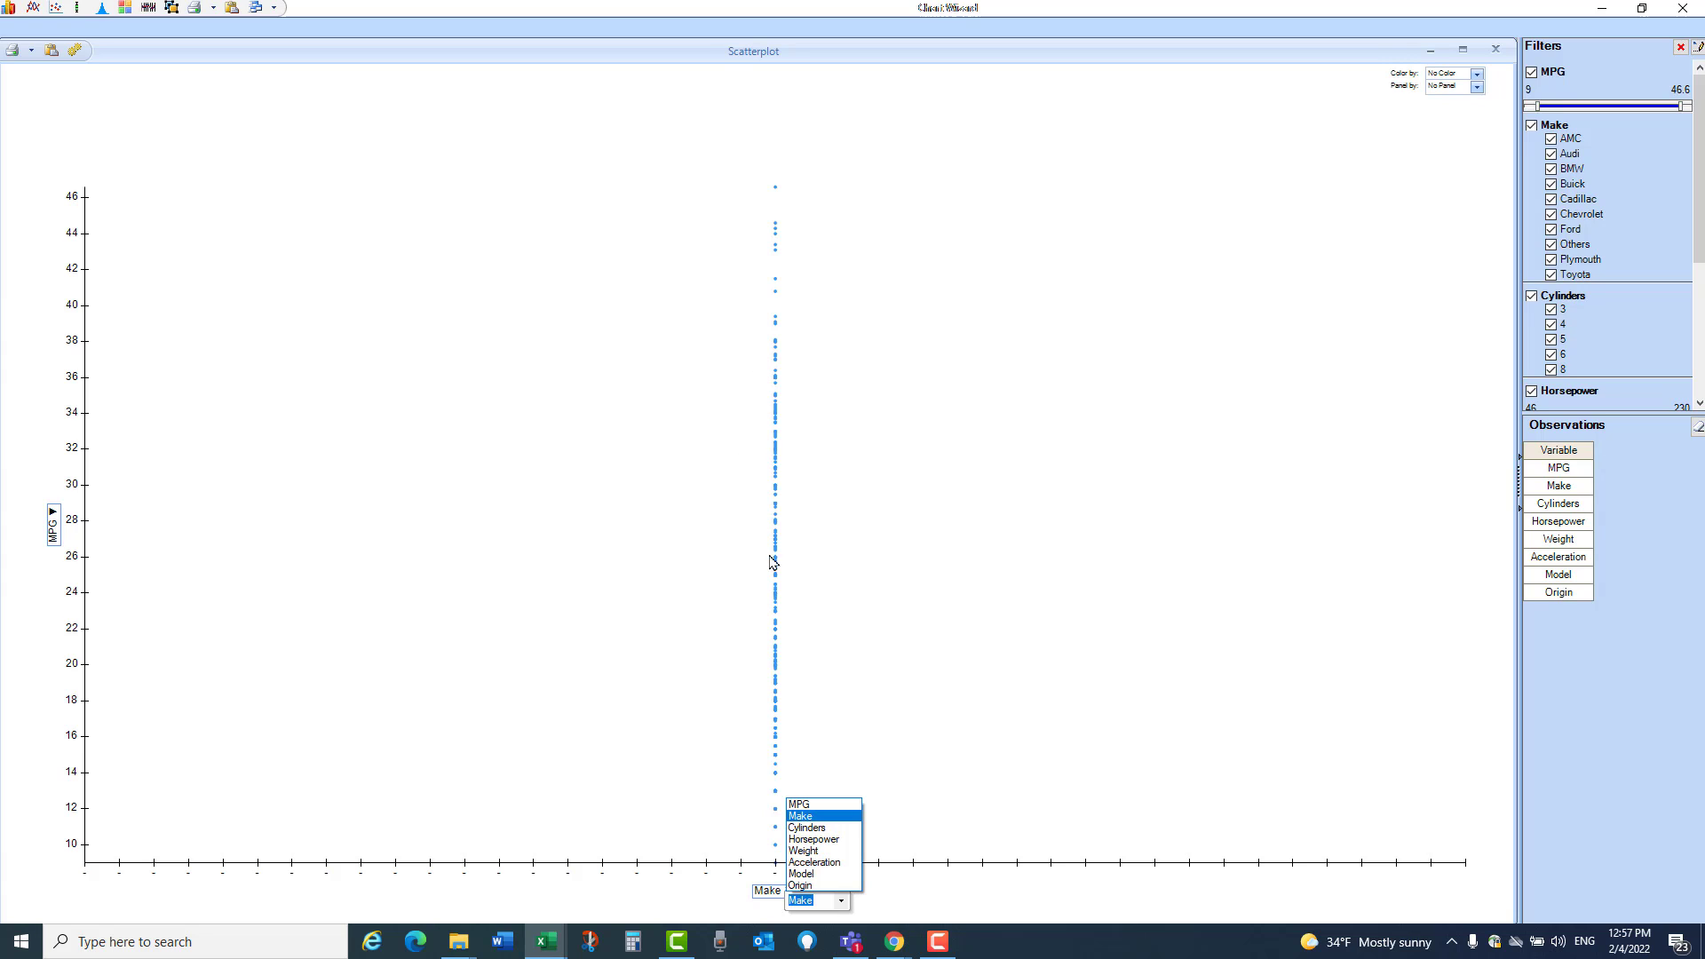
left_click(810, 833)
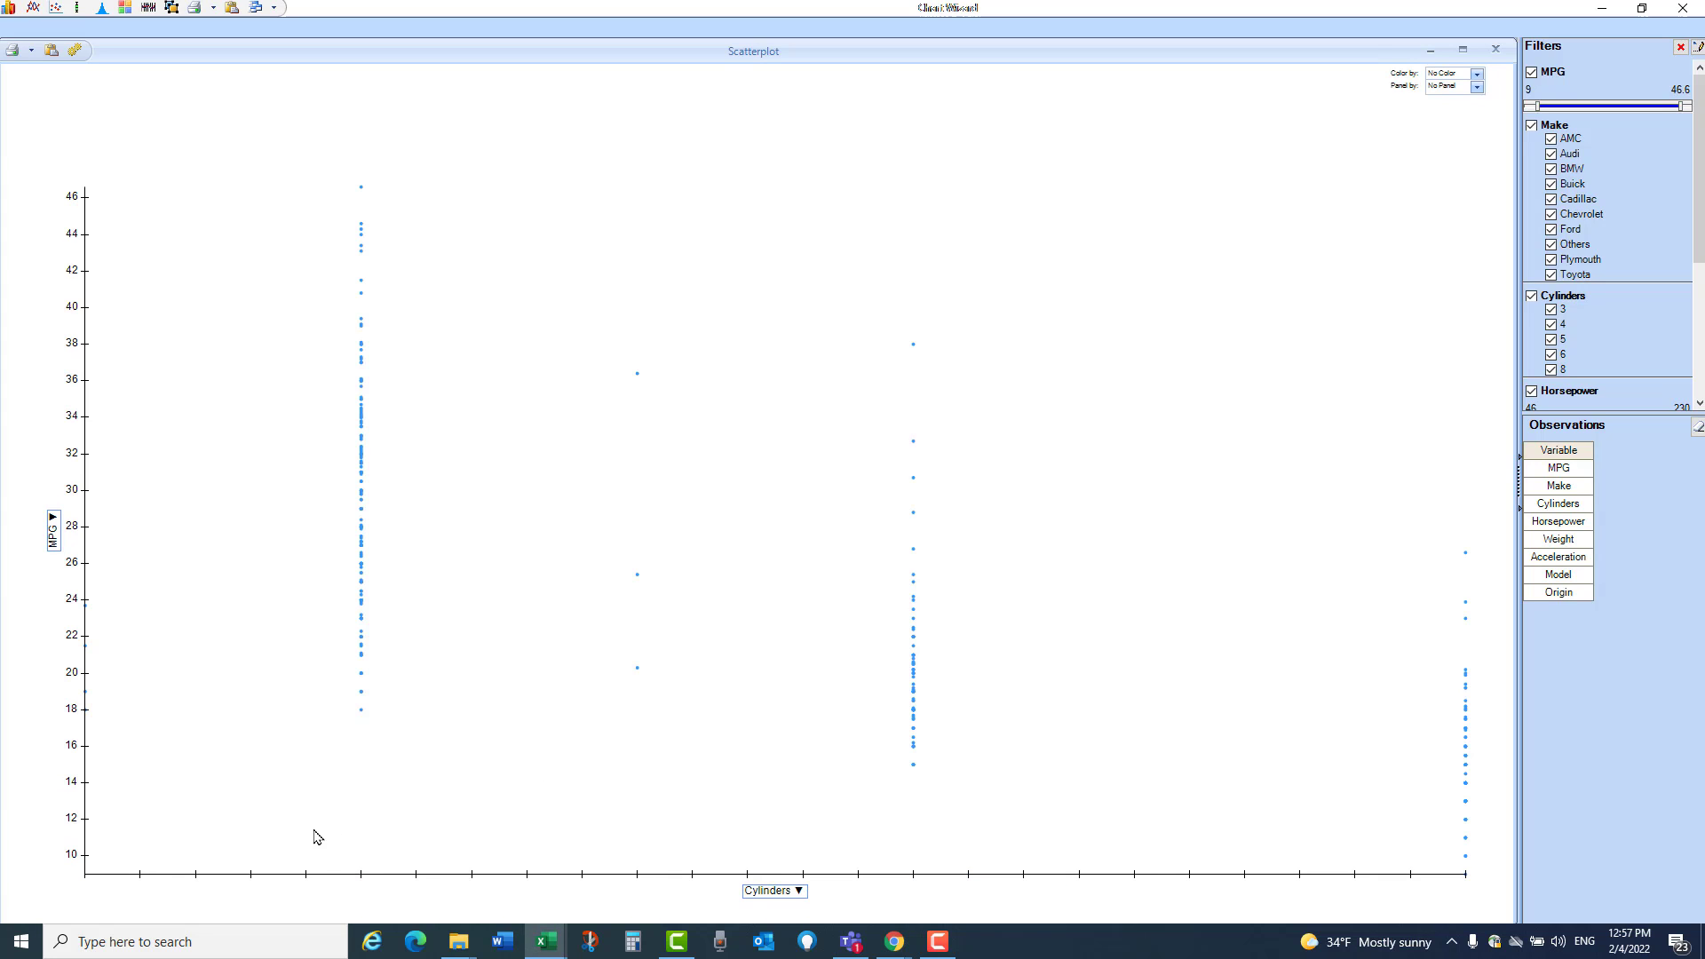
left_click(775, 892)
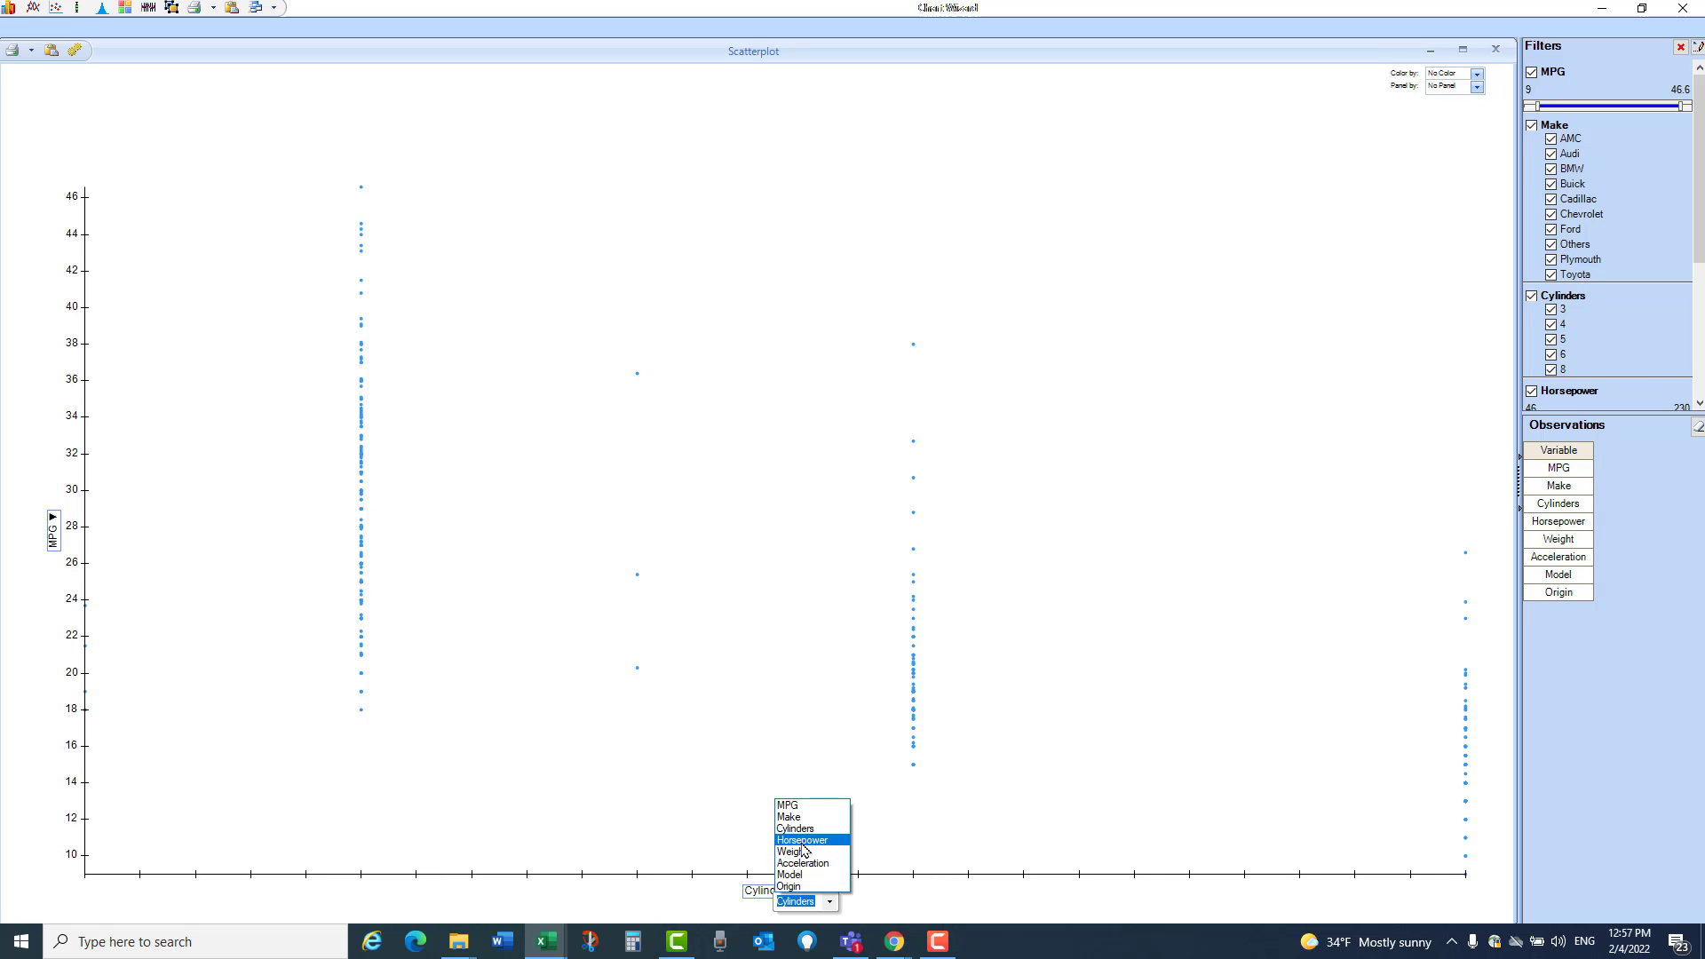
left_click(801, 841)
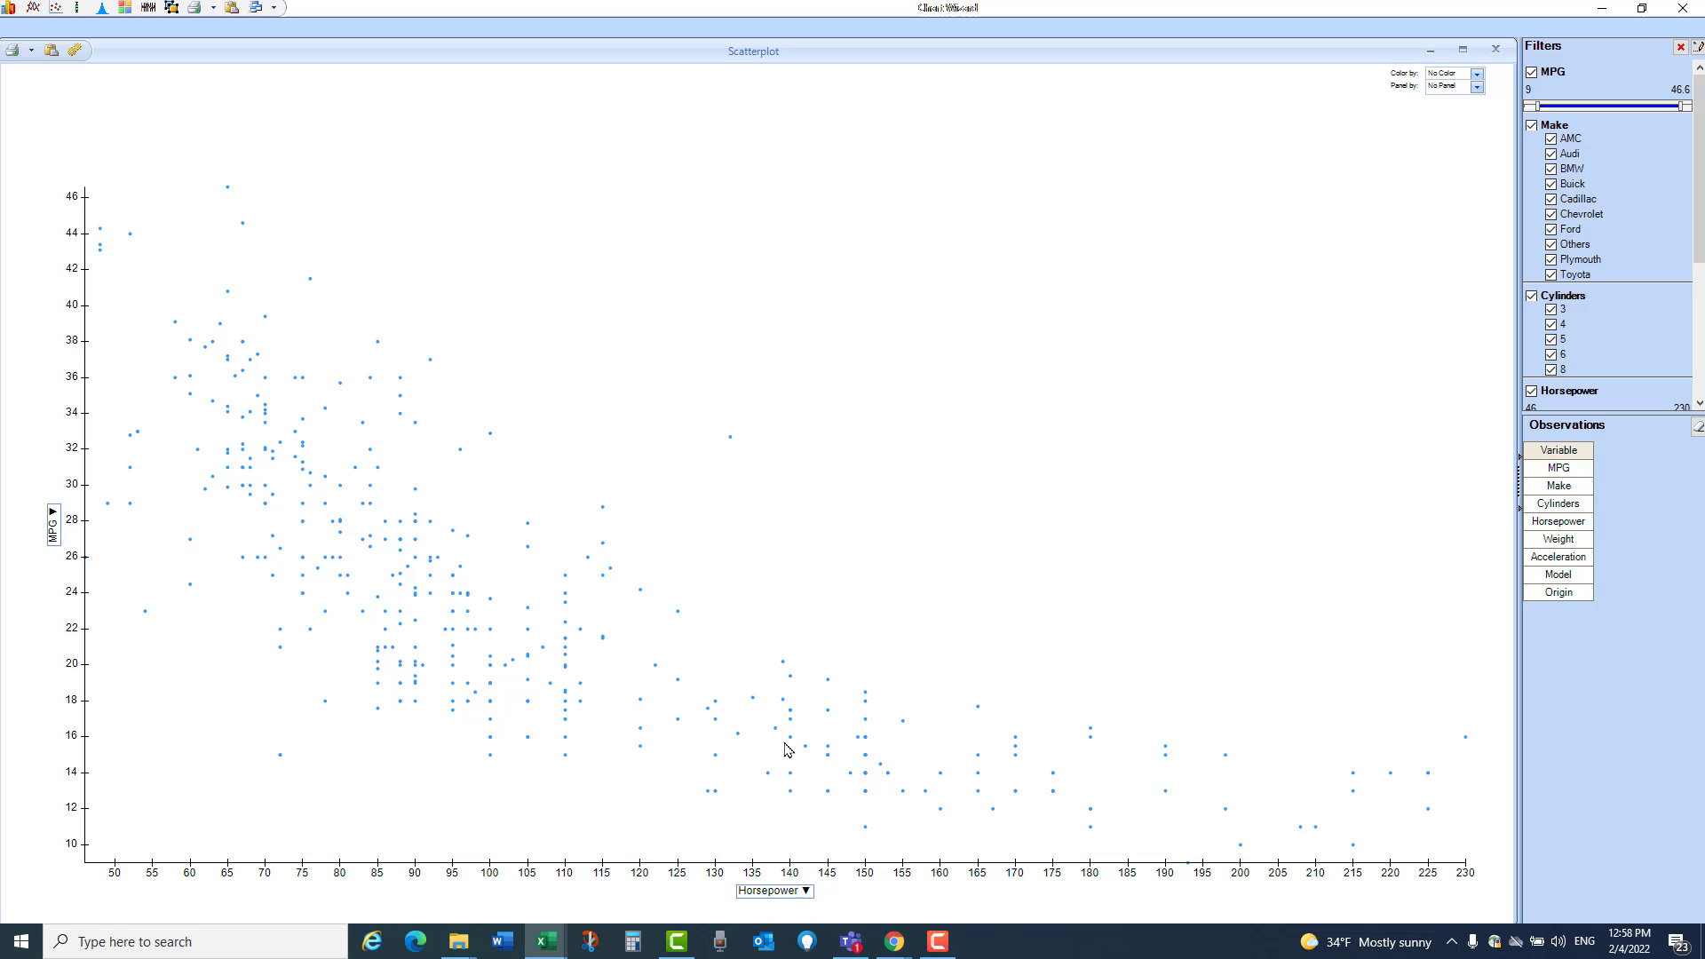
Step: View MPG plotted against Weight and against Acceleration by changing the scatterplot's X-axis variable
left_click(807, 892)
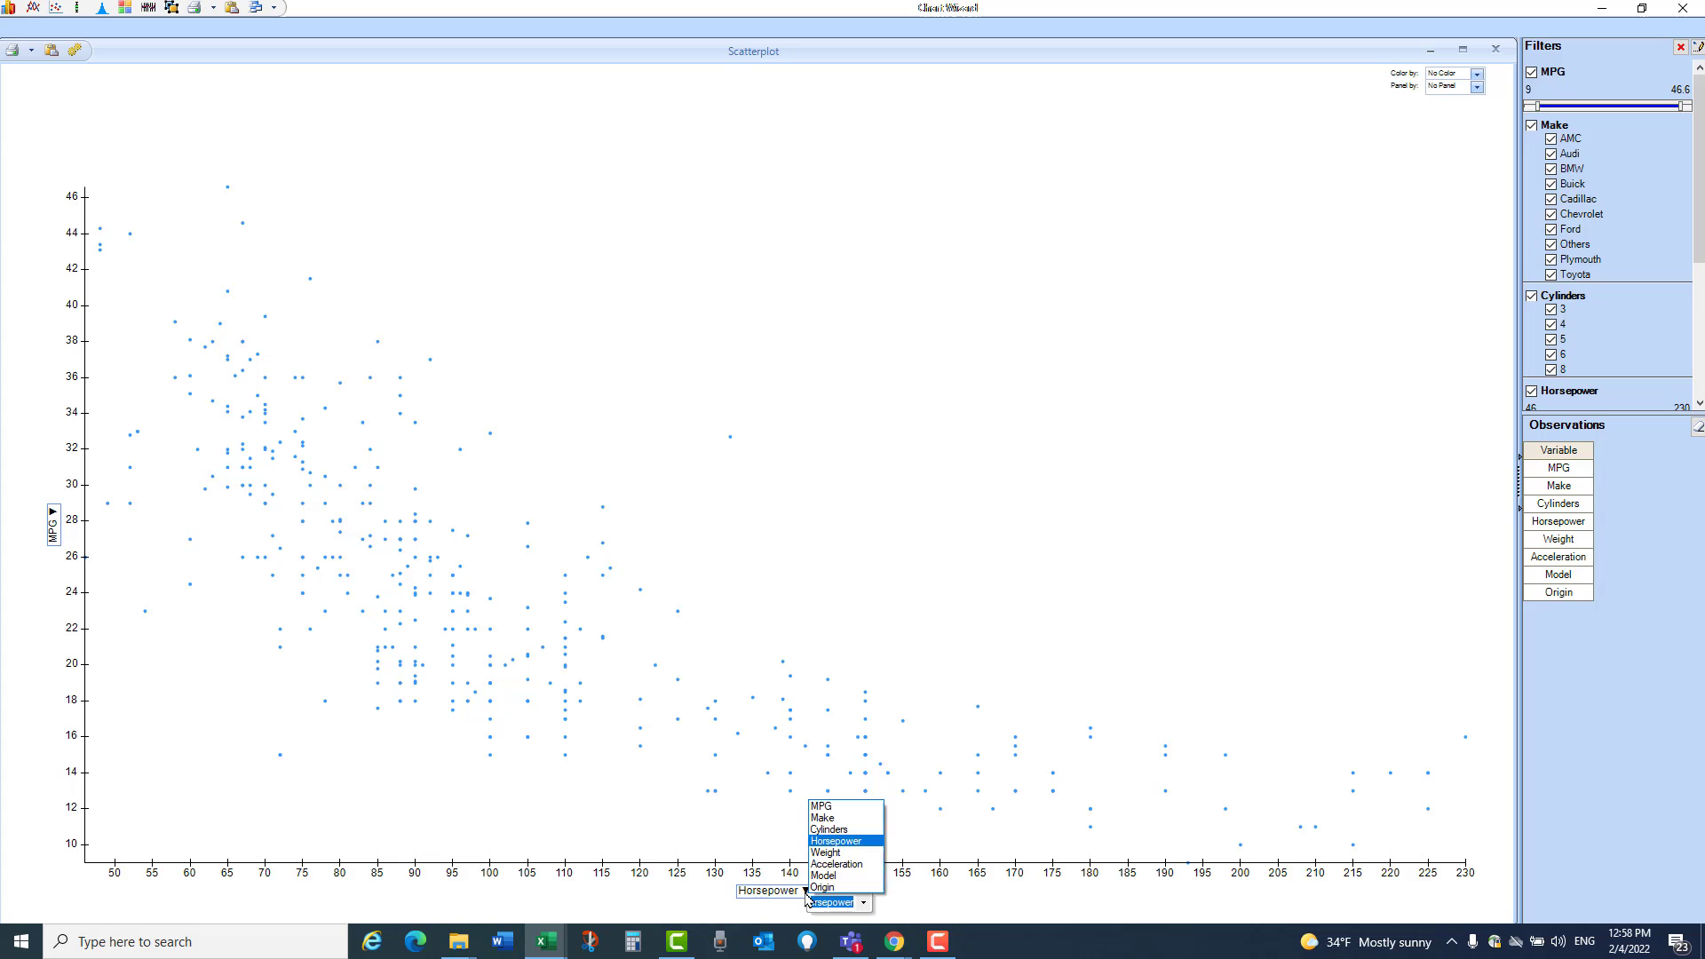
left_click(839, 854)
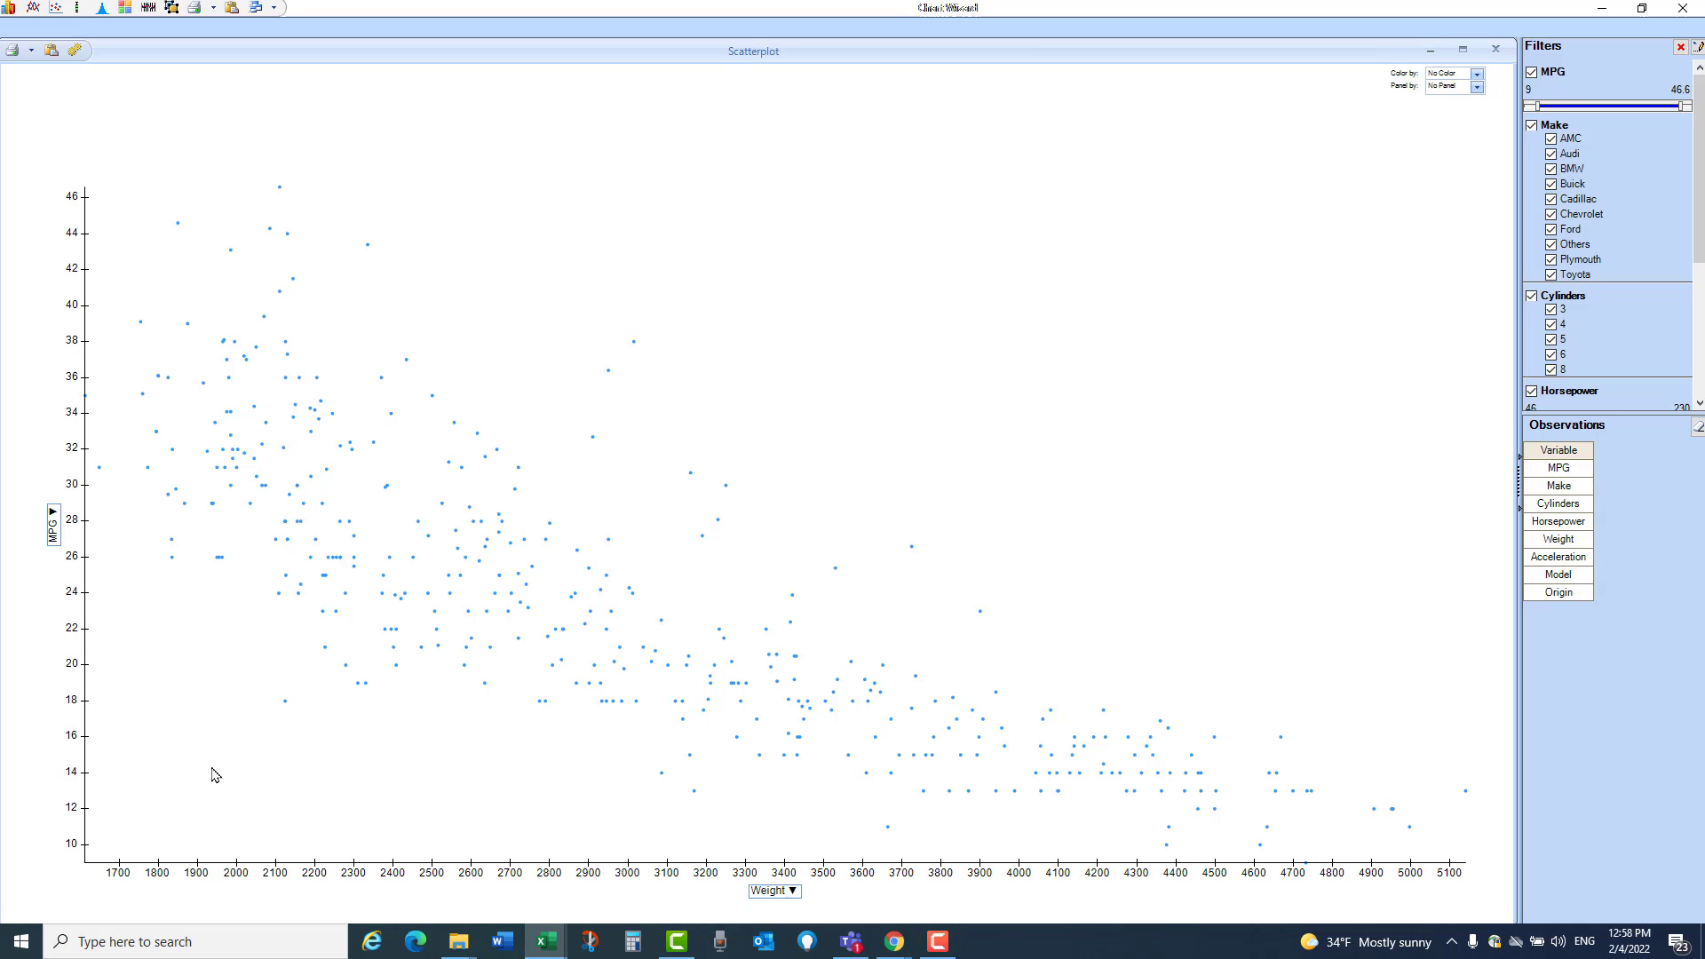
left_click(793, 893)
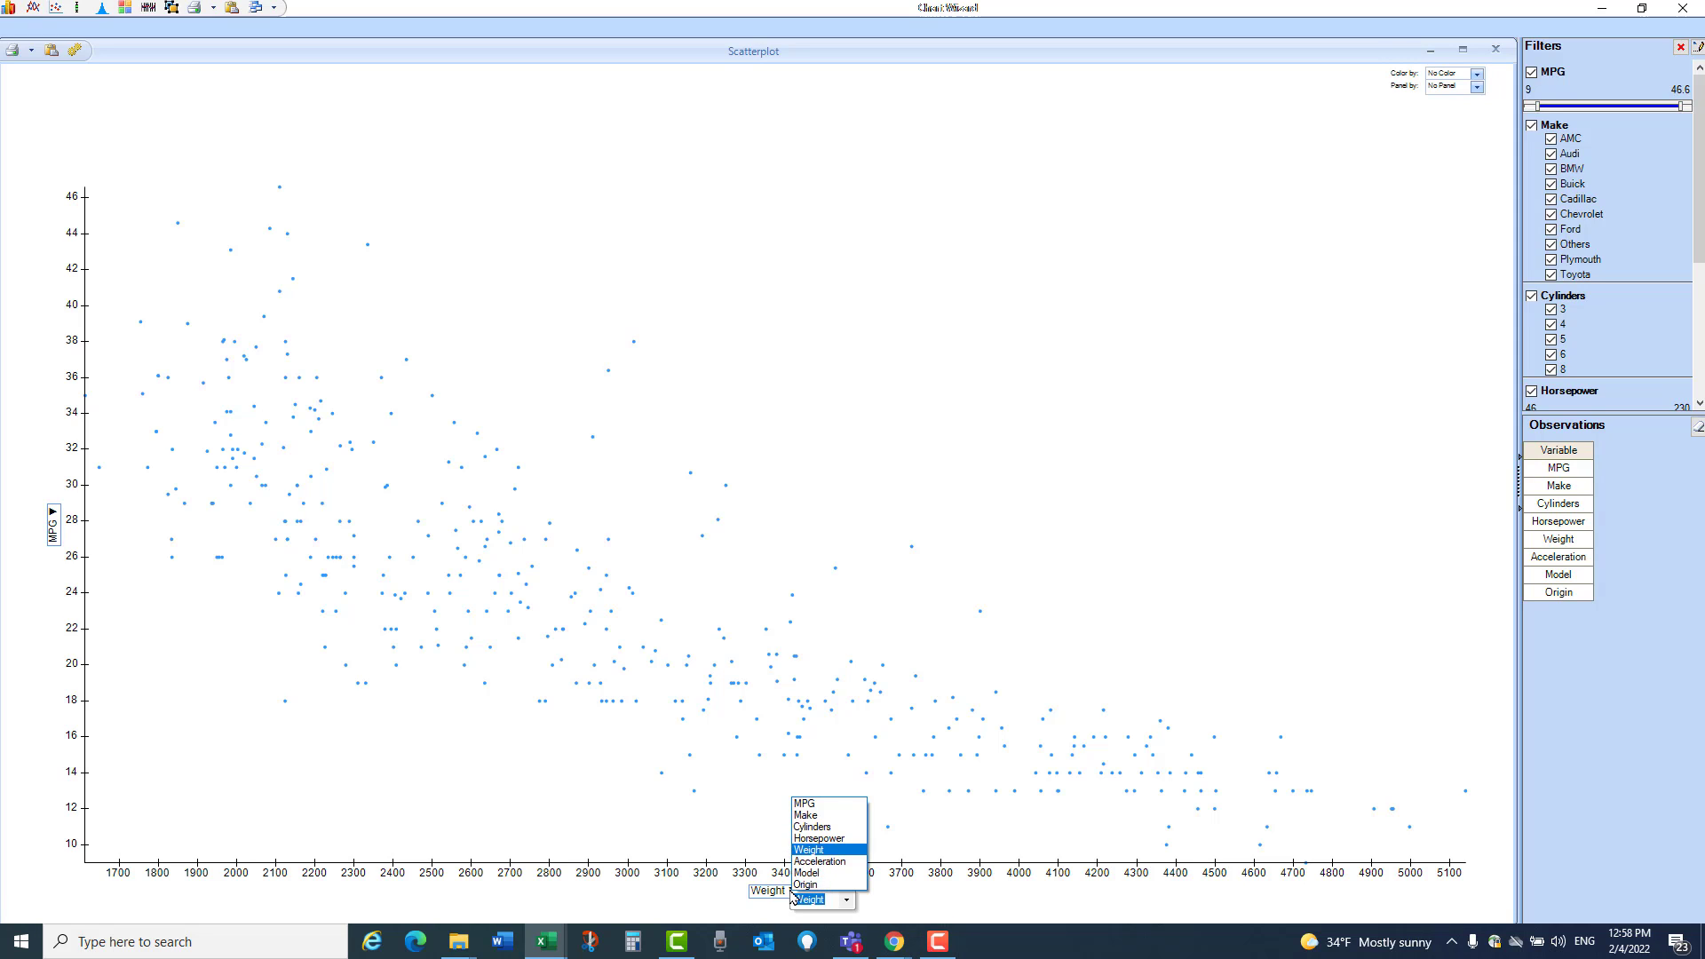
left_click(844, 864)
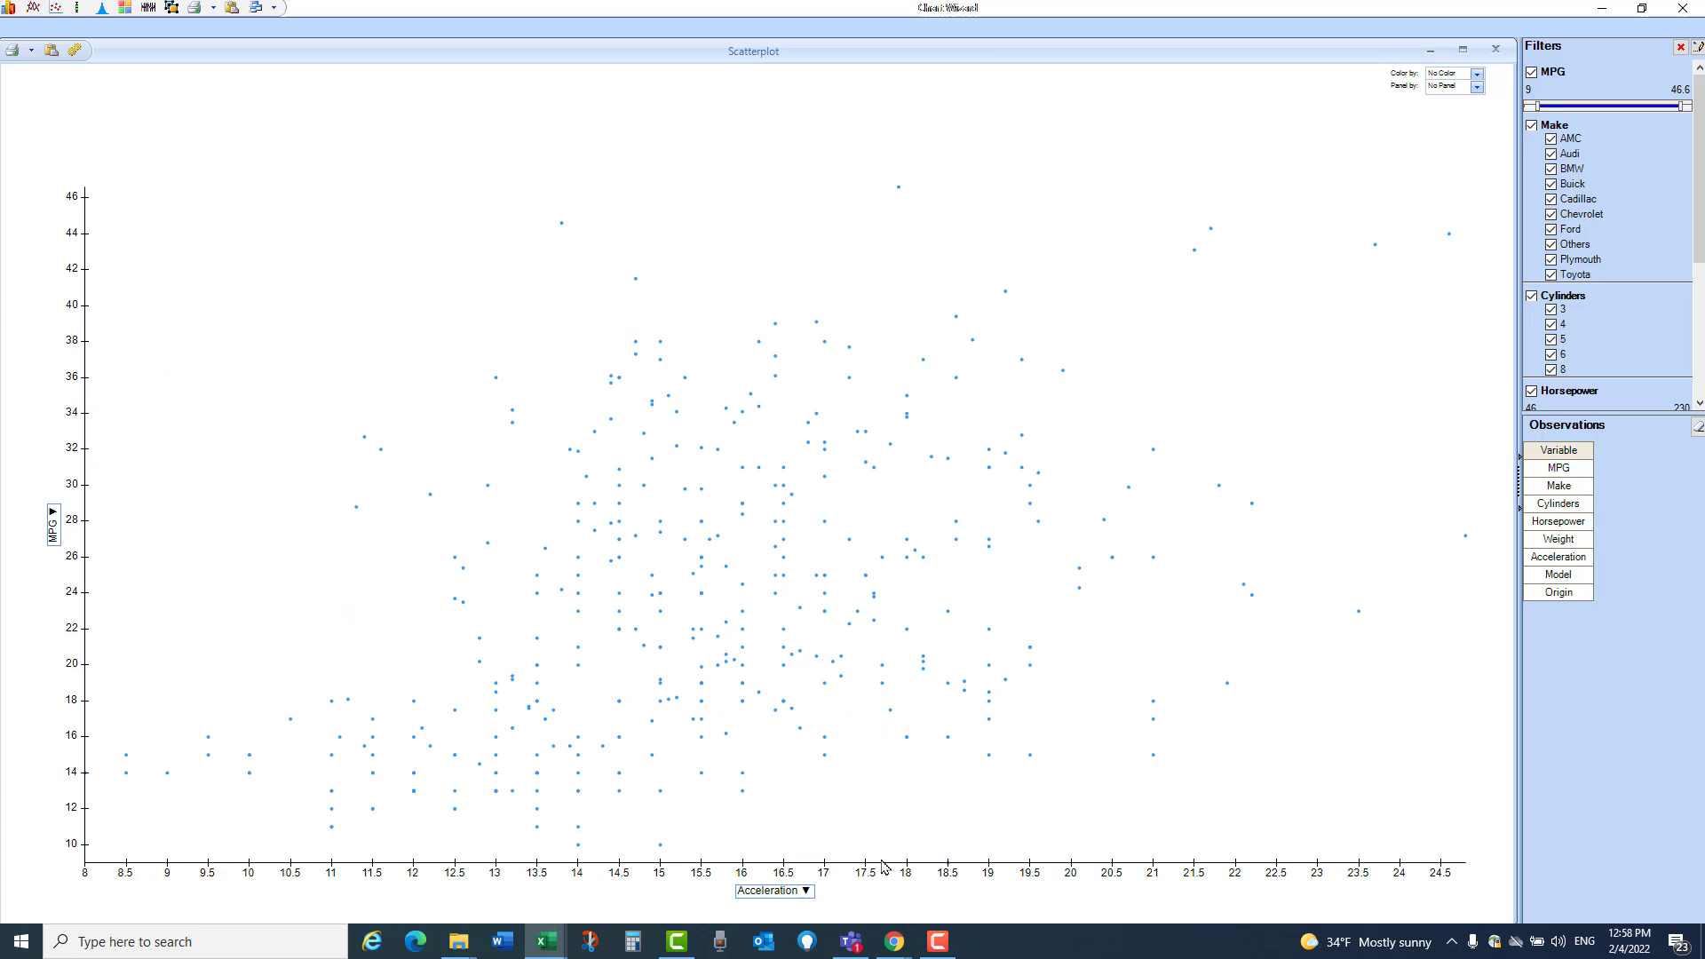
Step: View MPG plotted against Model and against Origin by changing the scatterplot's X-axis variable
left_click(807, 891)
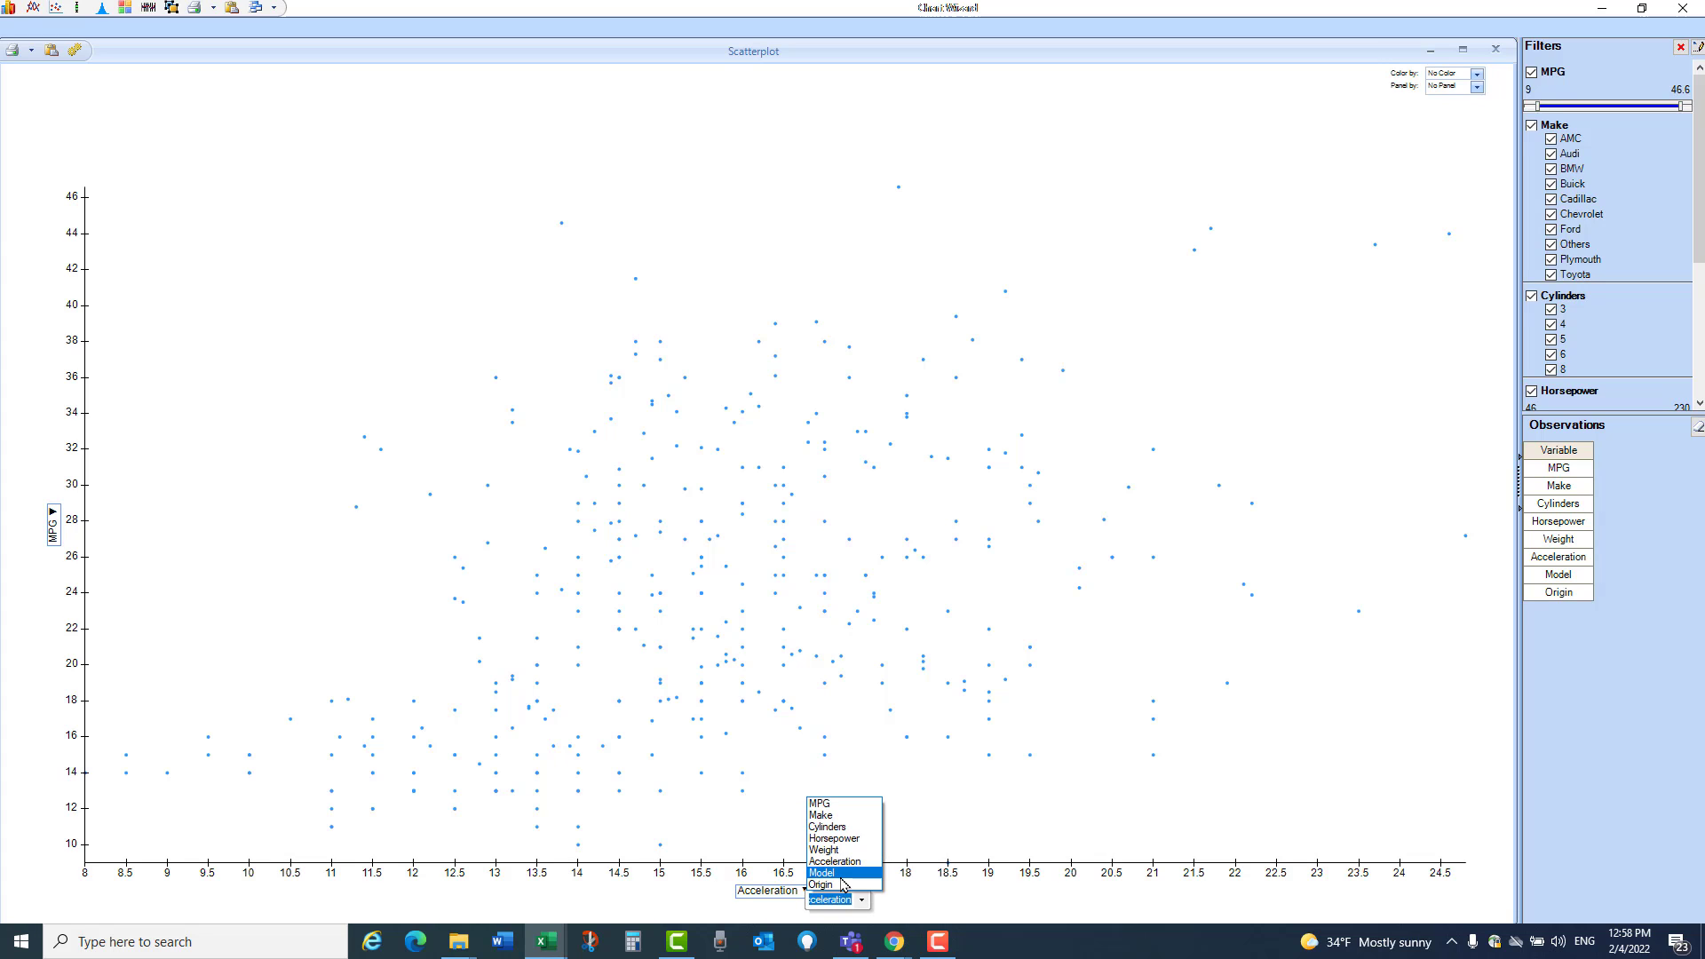
left_click(840, 876)
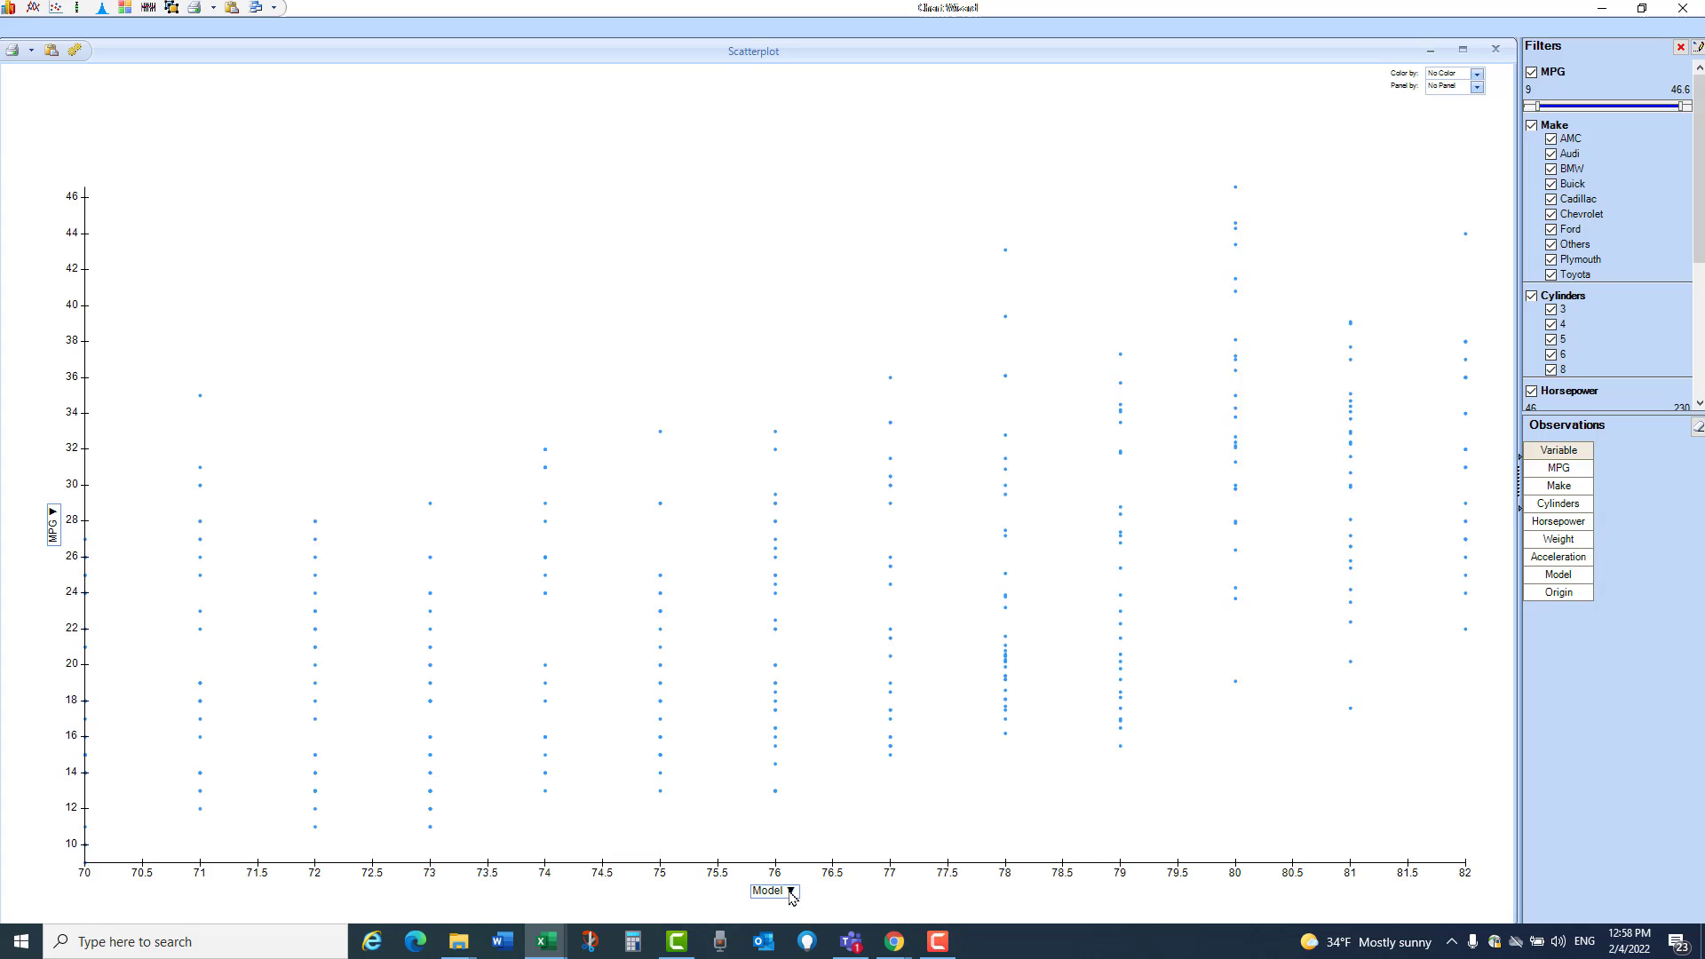
left_click(791, 892)
left_click(842, 885)
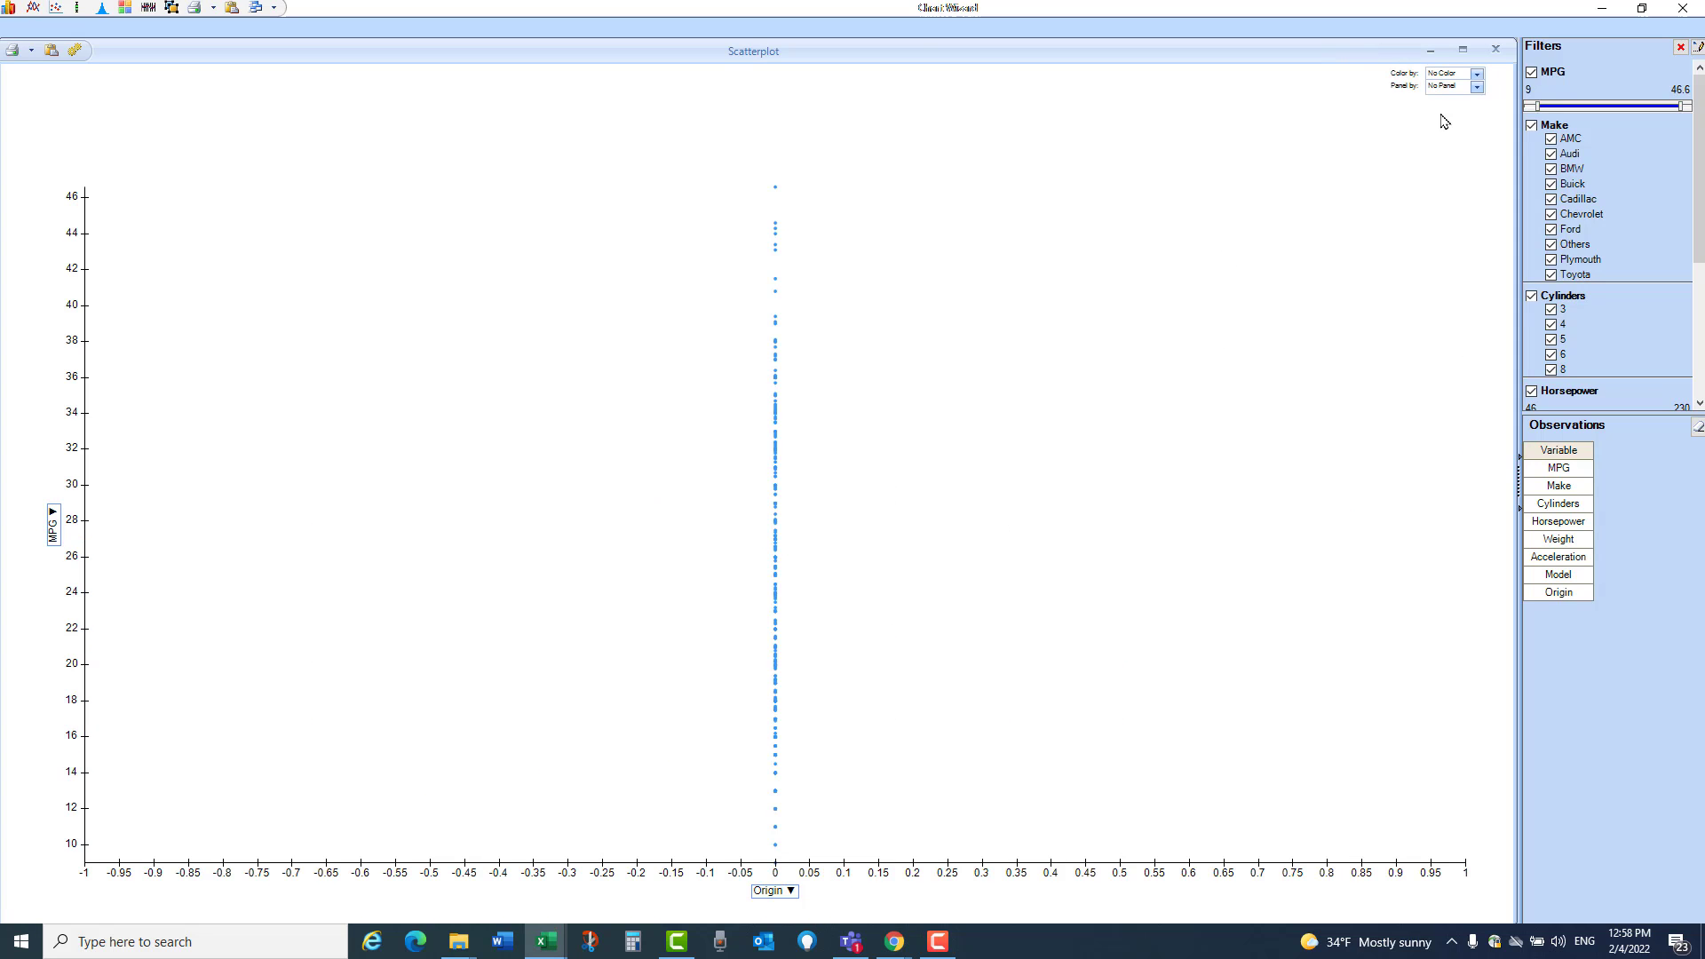
Step: Close the scatterplot window and discard the chart without saving it
left_click(790, 891)
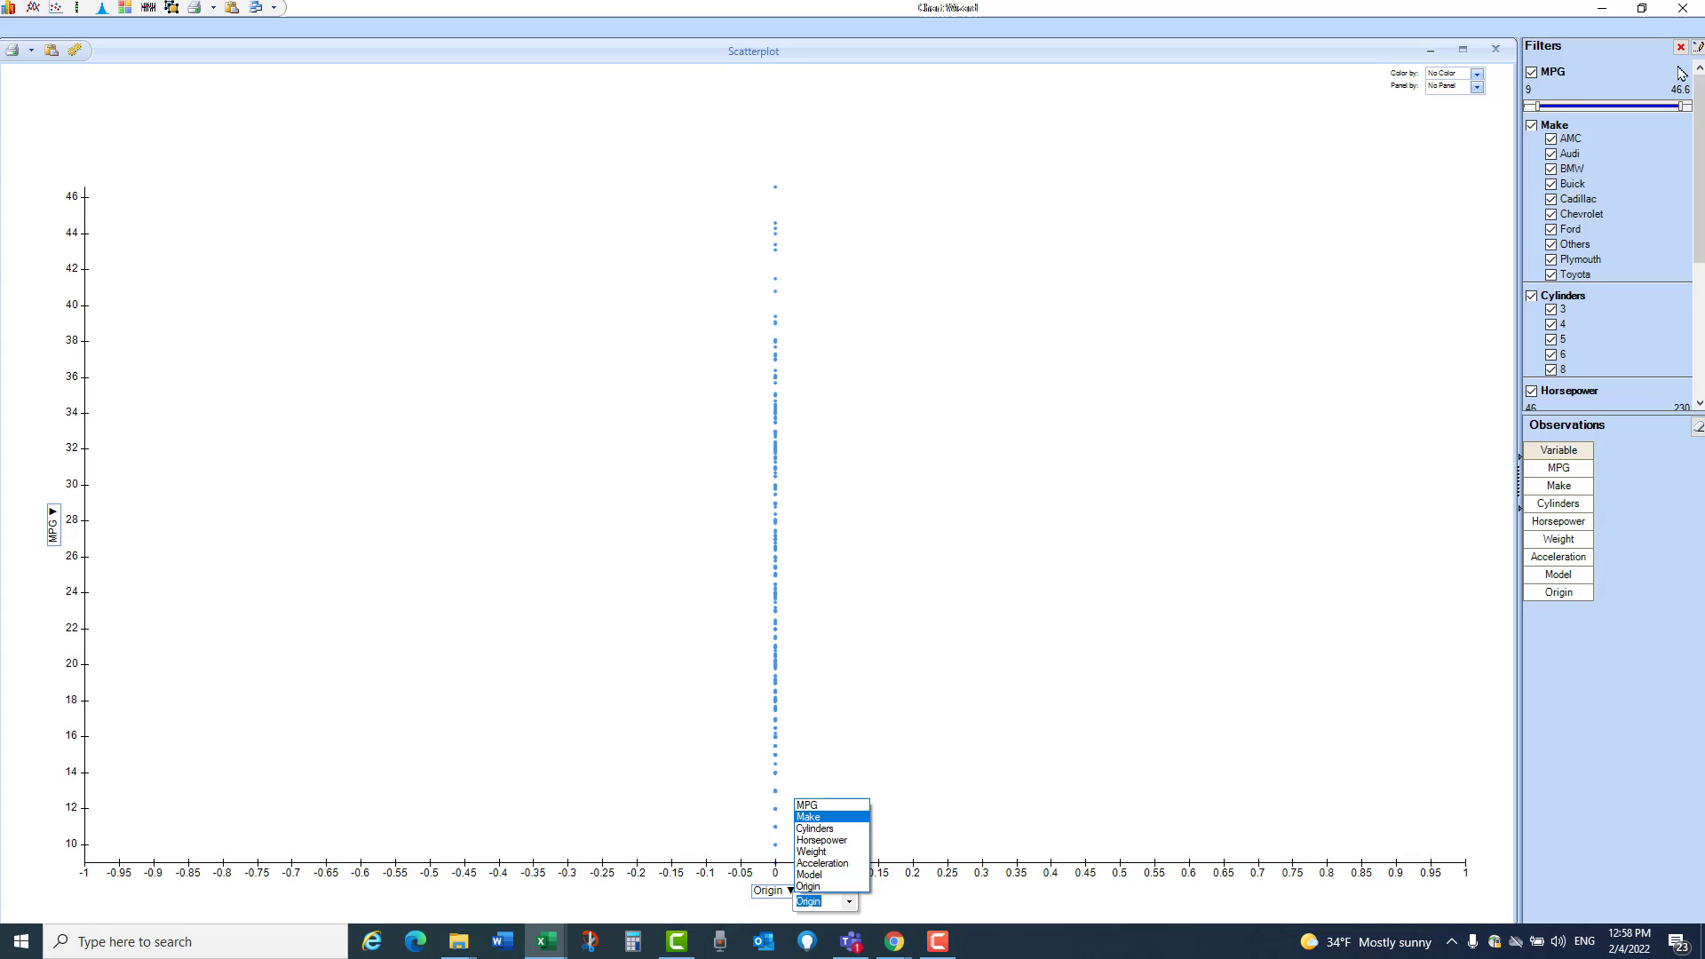
left_click(1696, 11)
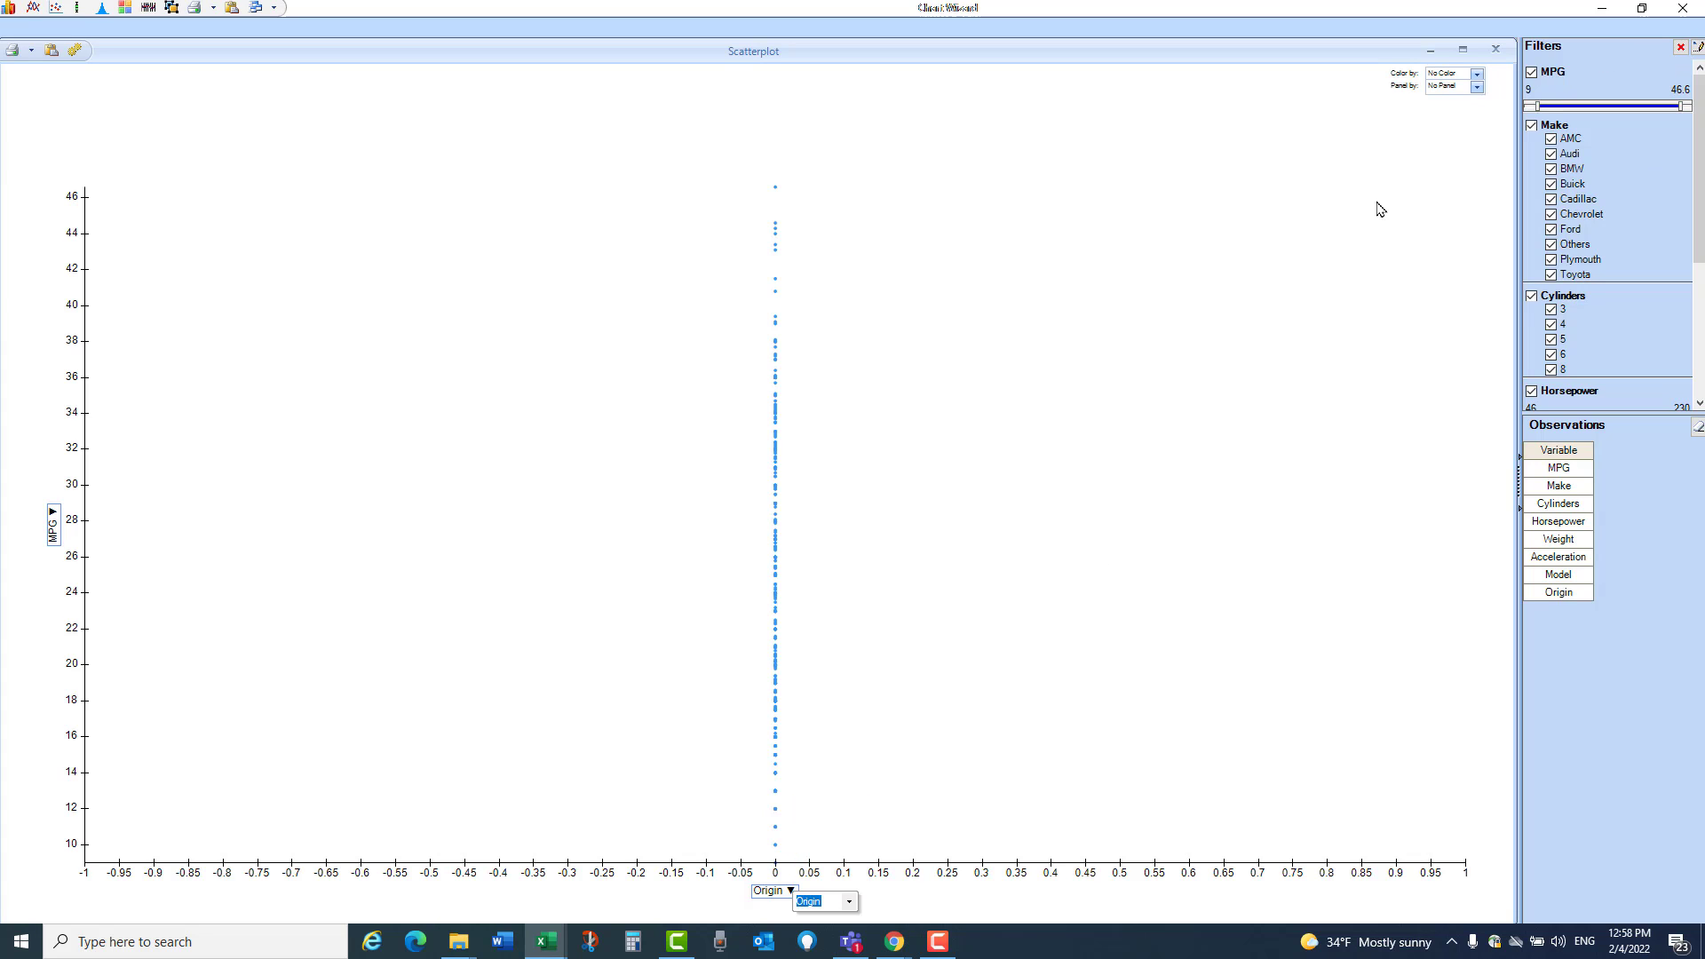
left_click(1681, 8)
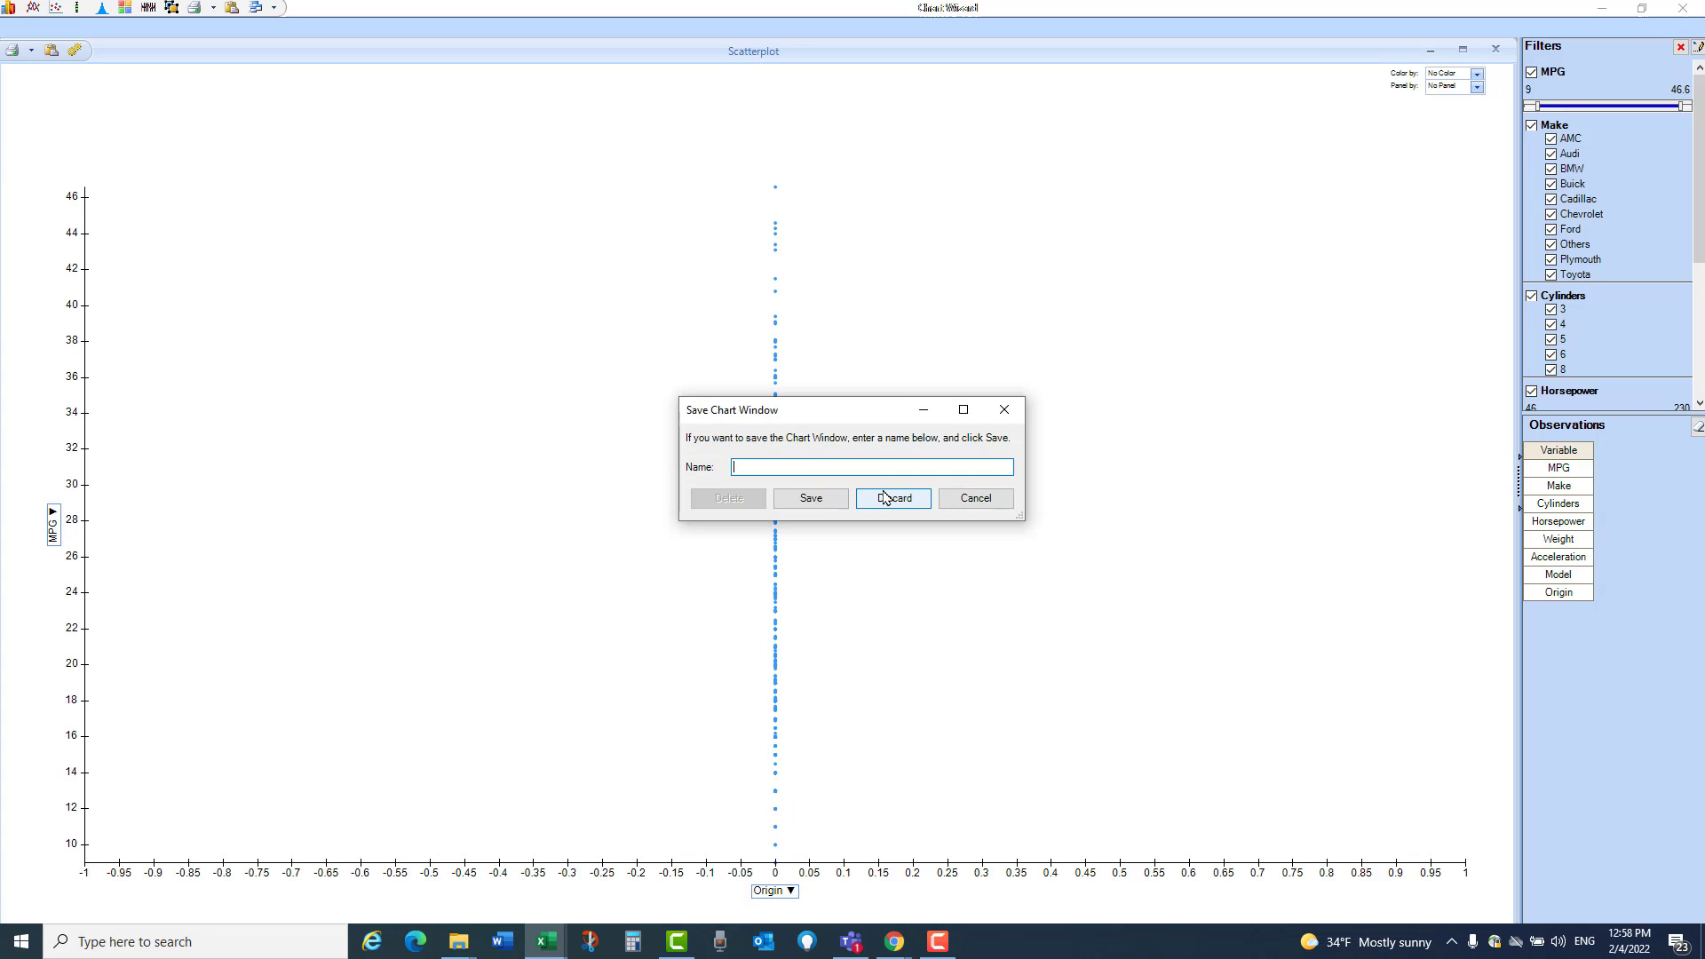
left_click(885, 498)
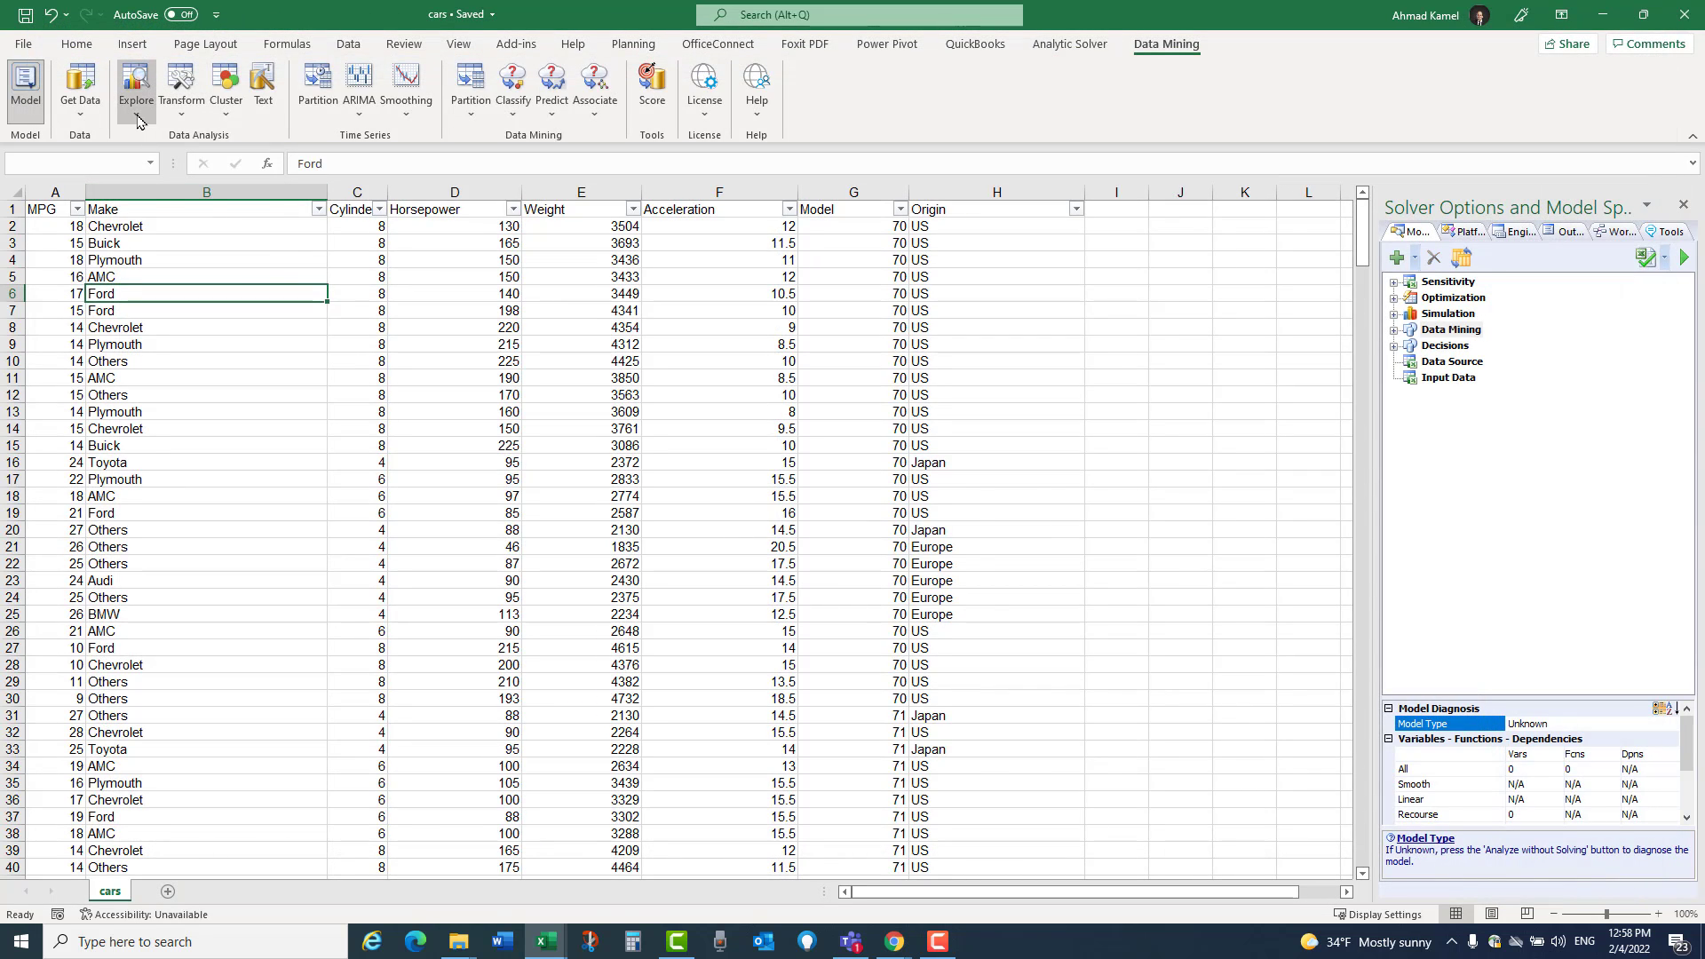
Step: Create a new Boxplot from the cars data with MPG as the Y variable and All Variables on the X axis
left_click(136, 120)
left_click(173, 155)
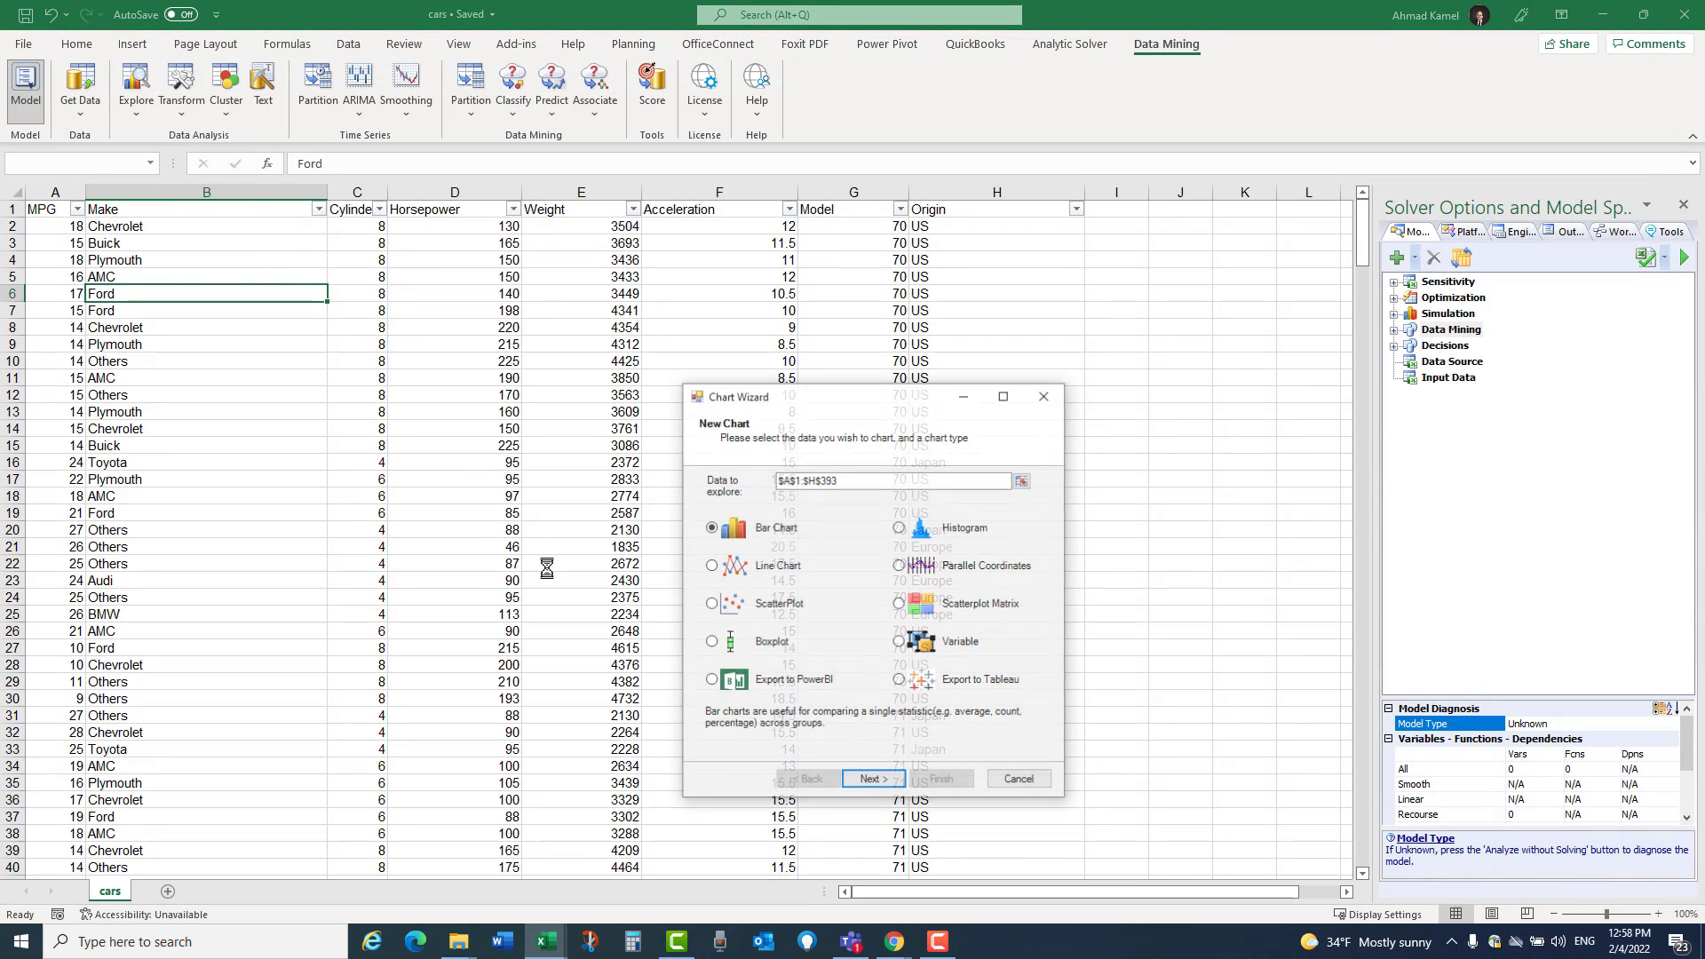
left_click(752, 653)
left_click(874, 781)
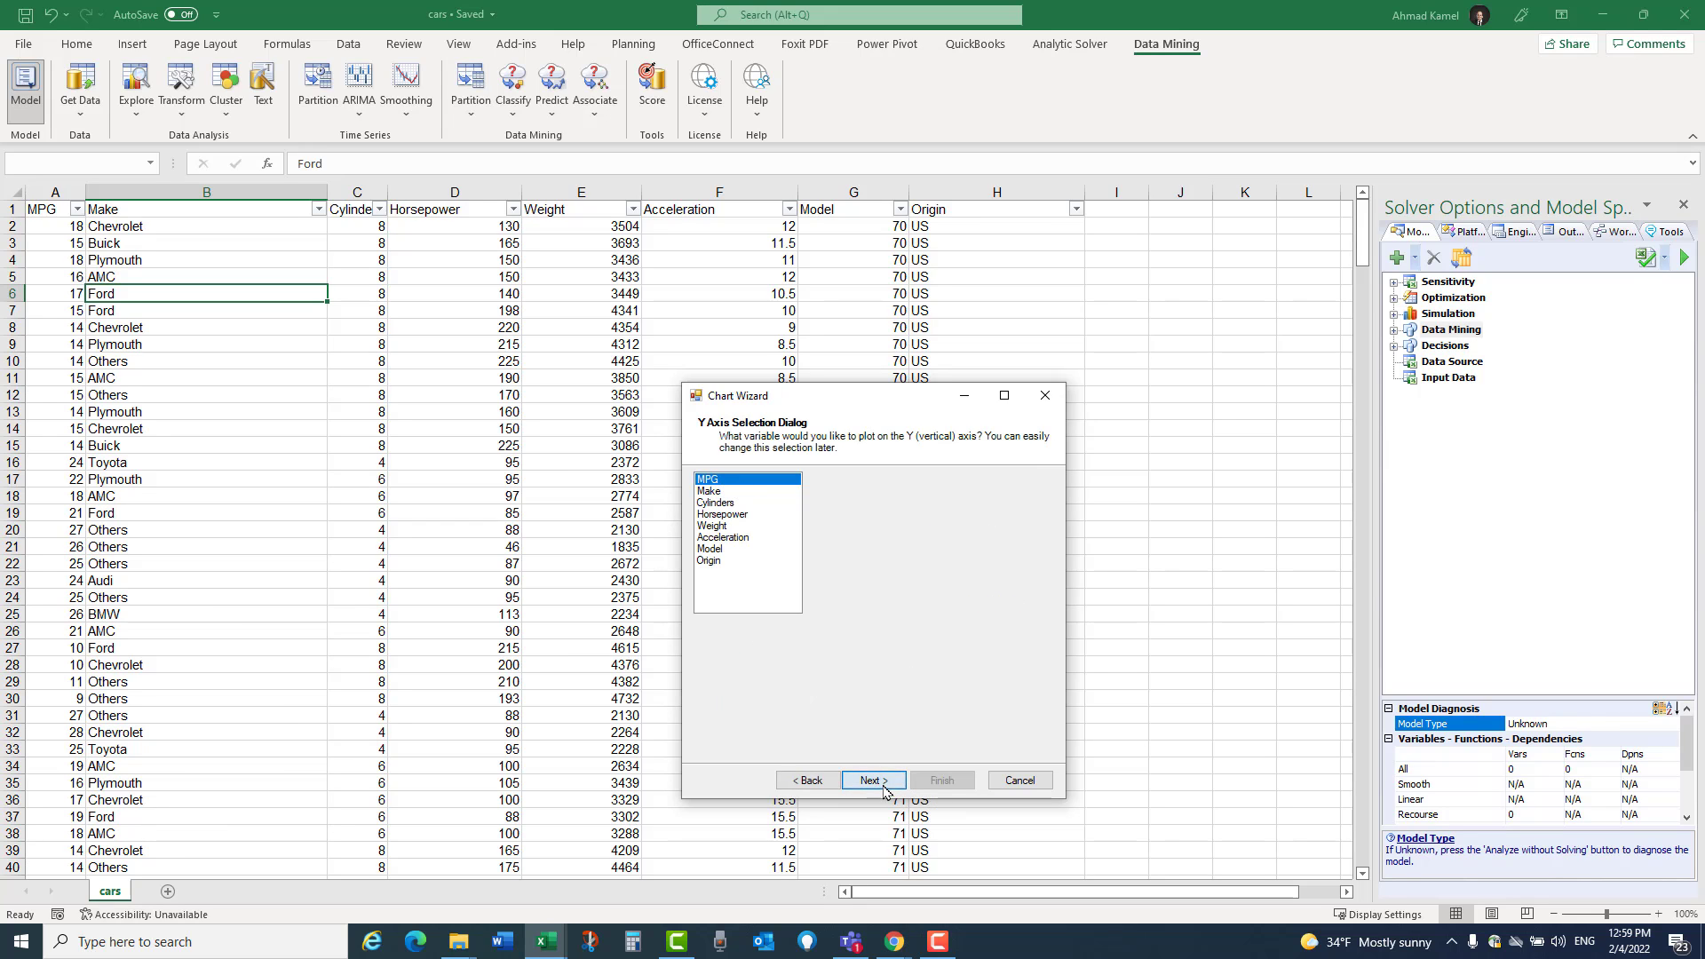
left_click(873, 781)
left_click(942, 782)
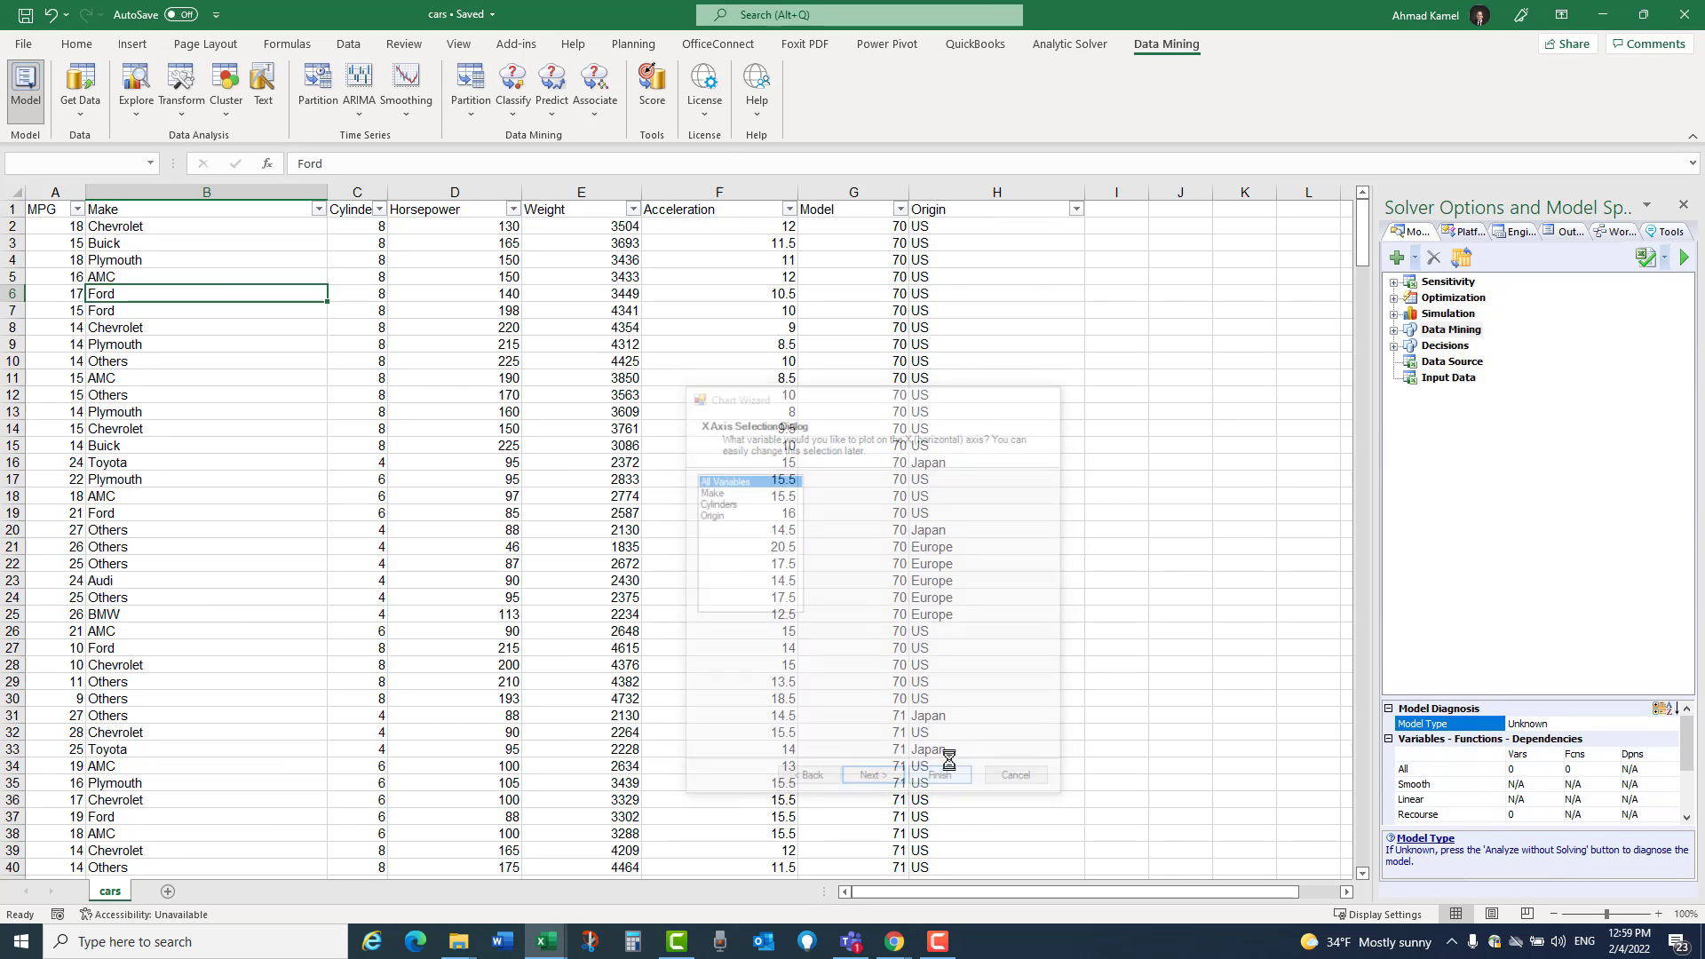
Step: Maximize the box whisker chart window and group the MPG boxes by Make on the X axis
left_click(886, 229)
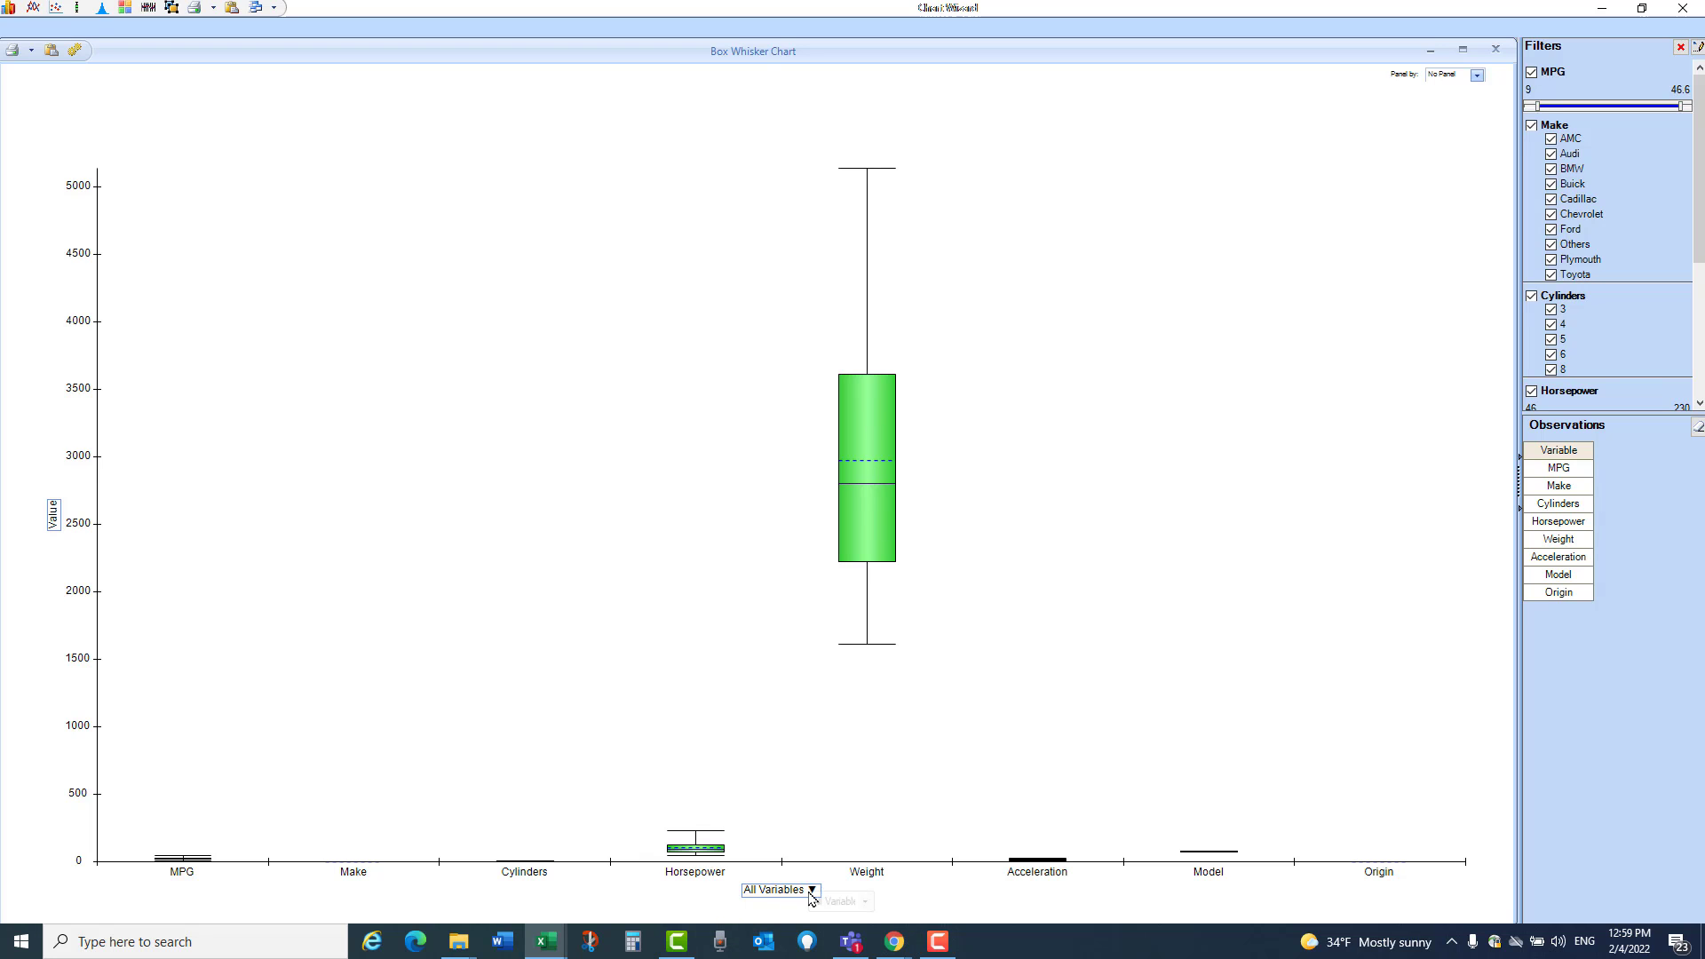
left_click(844, 915)
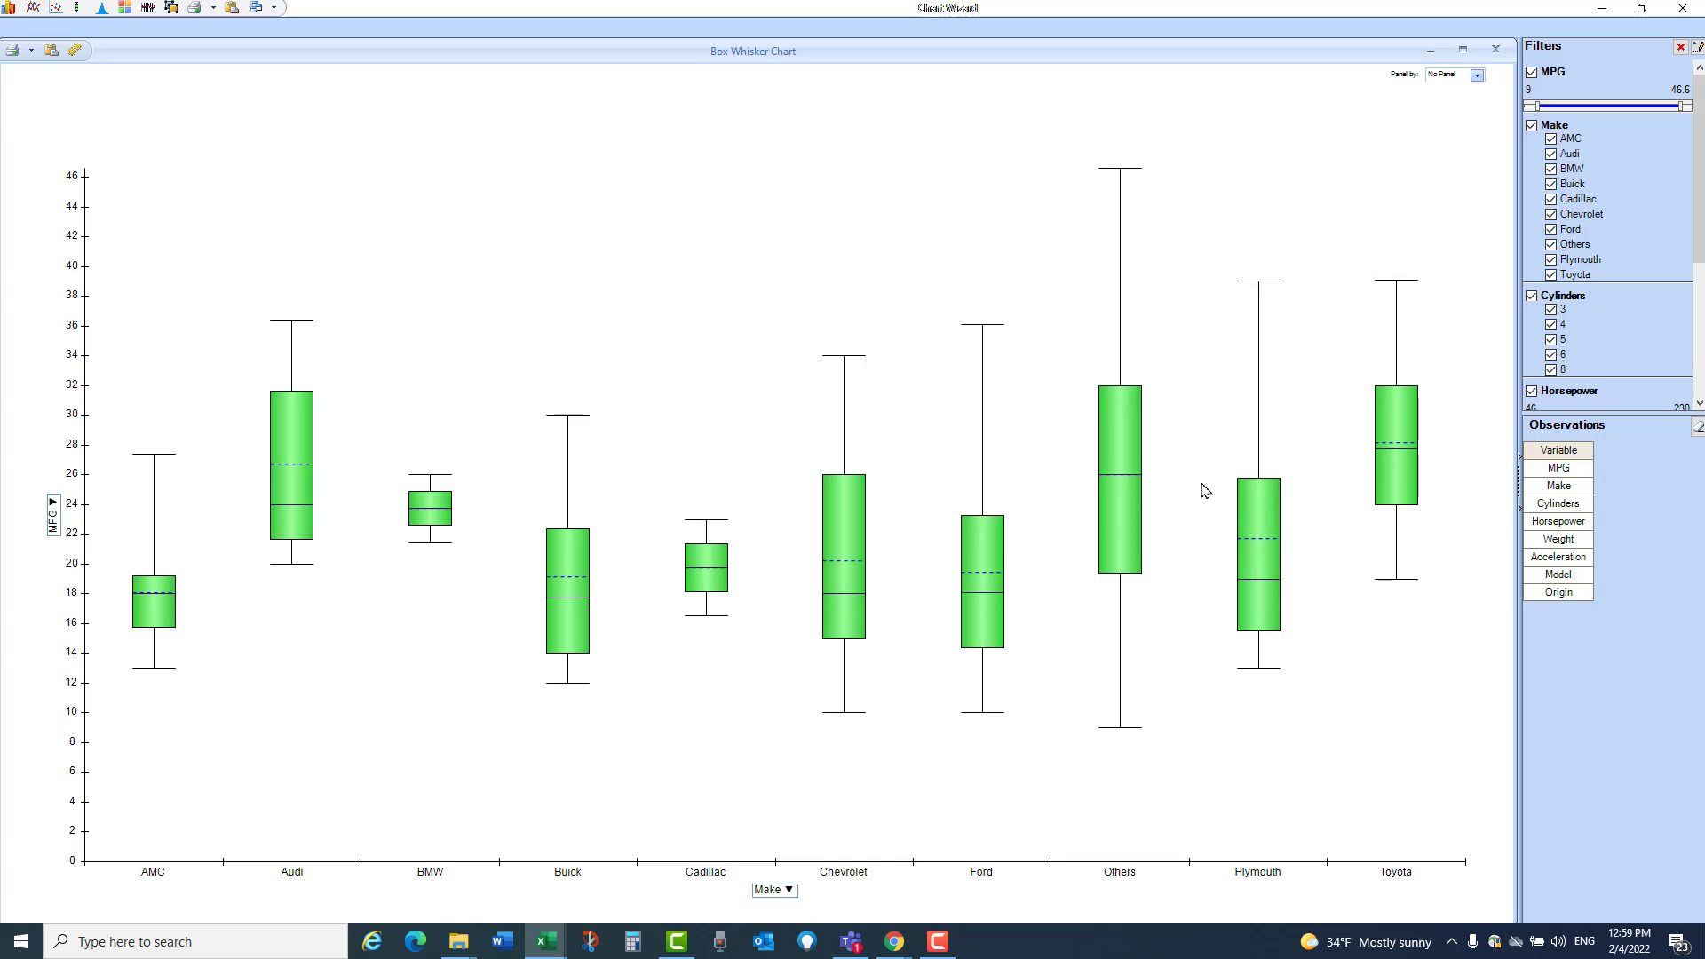
mouse_move(1126, 422)
Step: Regroup the MPG boxplot by Cylinders on the X axis and inspect the boxes for the different cylinder counts
left_click(789, 893)
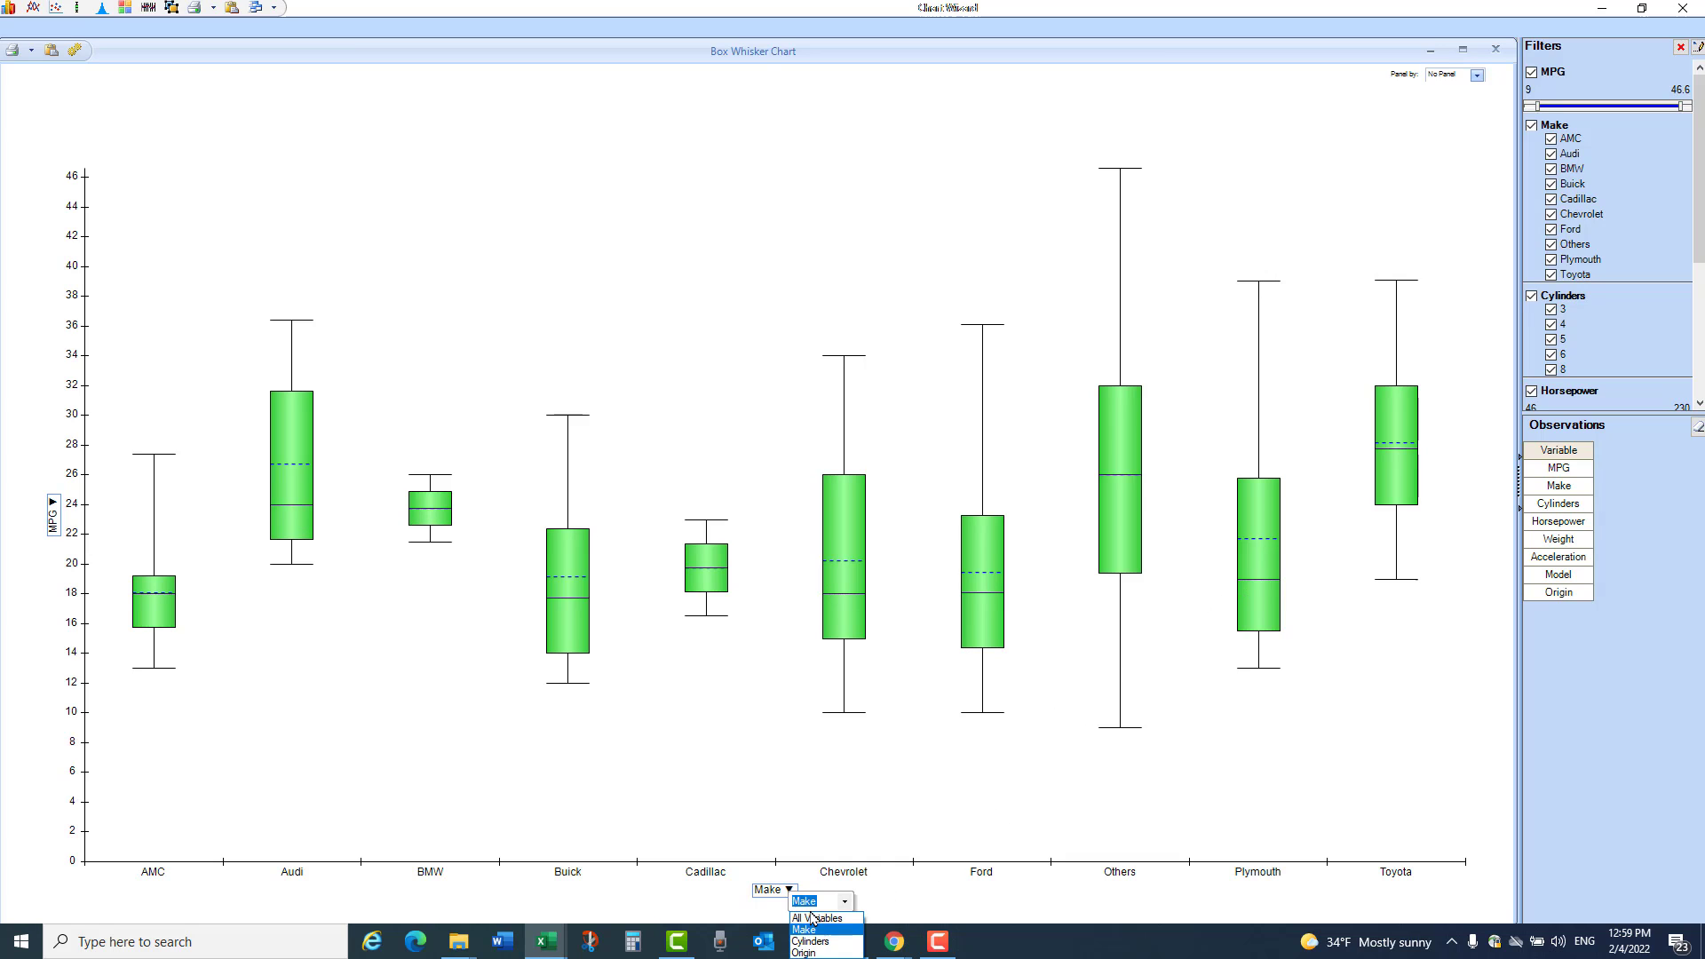
left_click(817, 944)
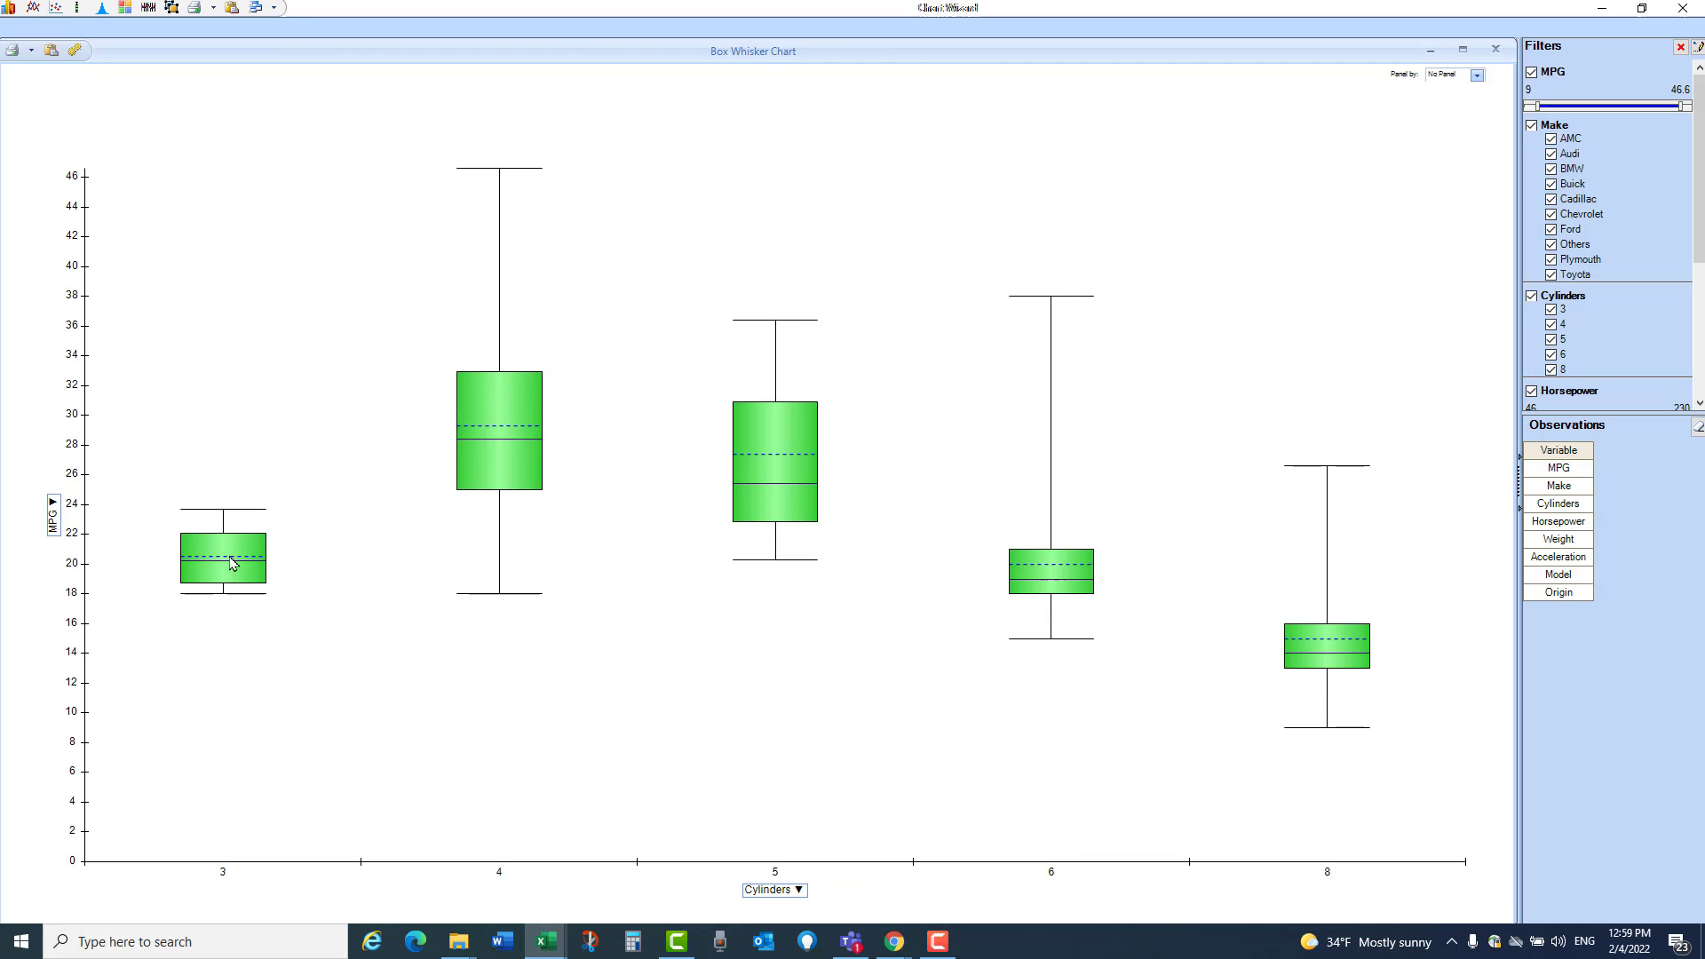
mouse_move(241, 586)
mouse_move(502, 412)
mouse_move(806, 435)
mouse_move(1338, 652)
mouse_move(485, 441)
Step: Regroup the MPG boxplot by Origin on the X axis and inspect the statistics of the Europe and US boxes
left_click(796, 891)
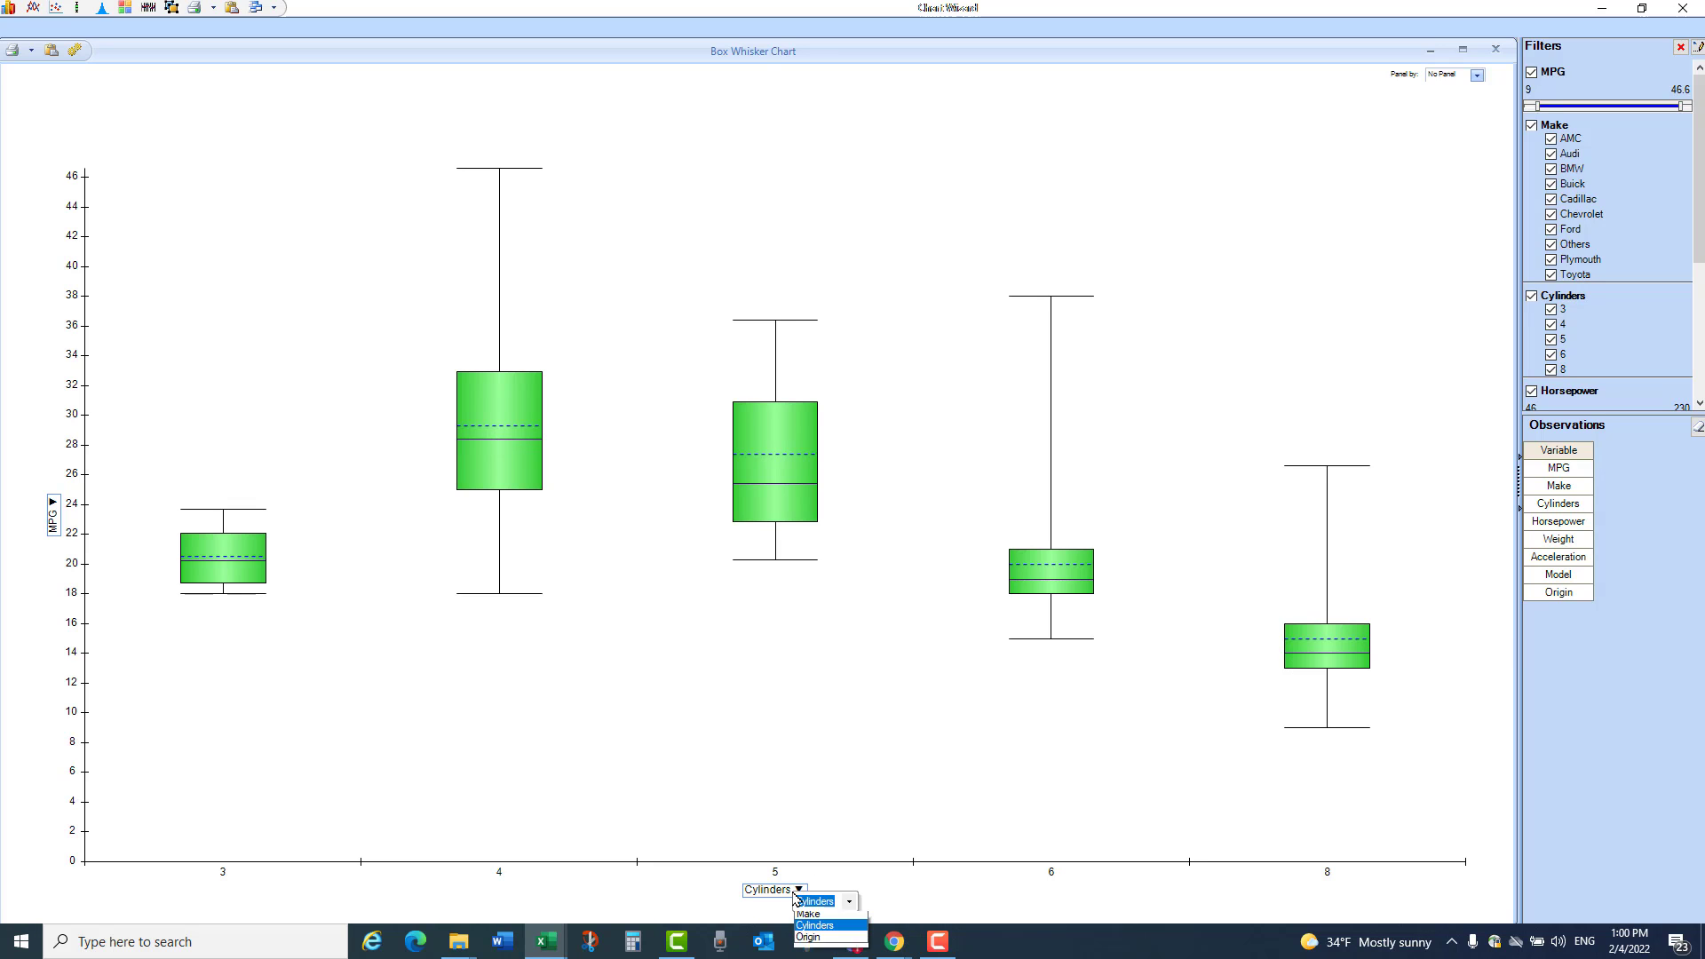
left_click(807, 952)
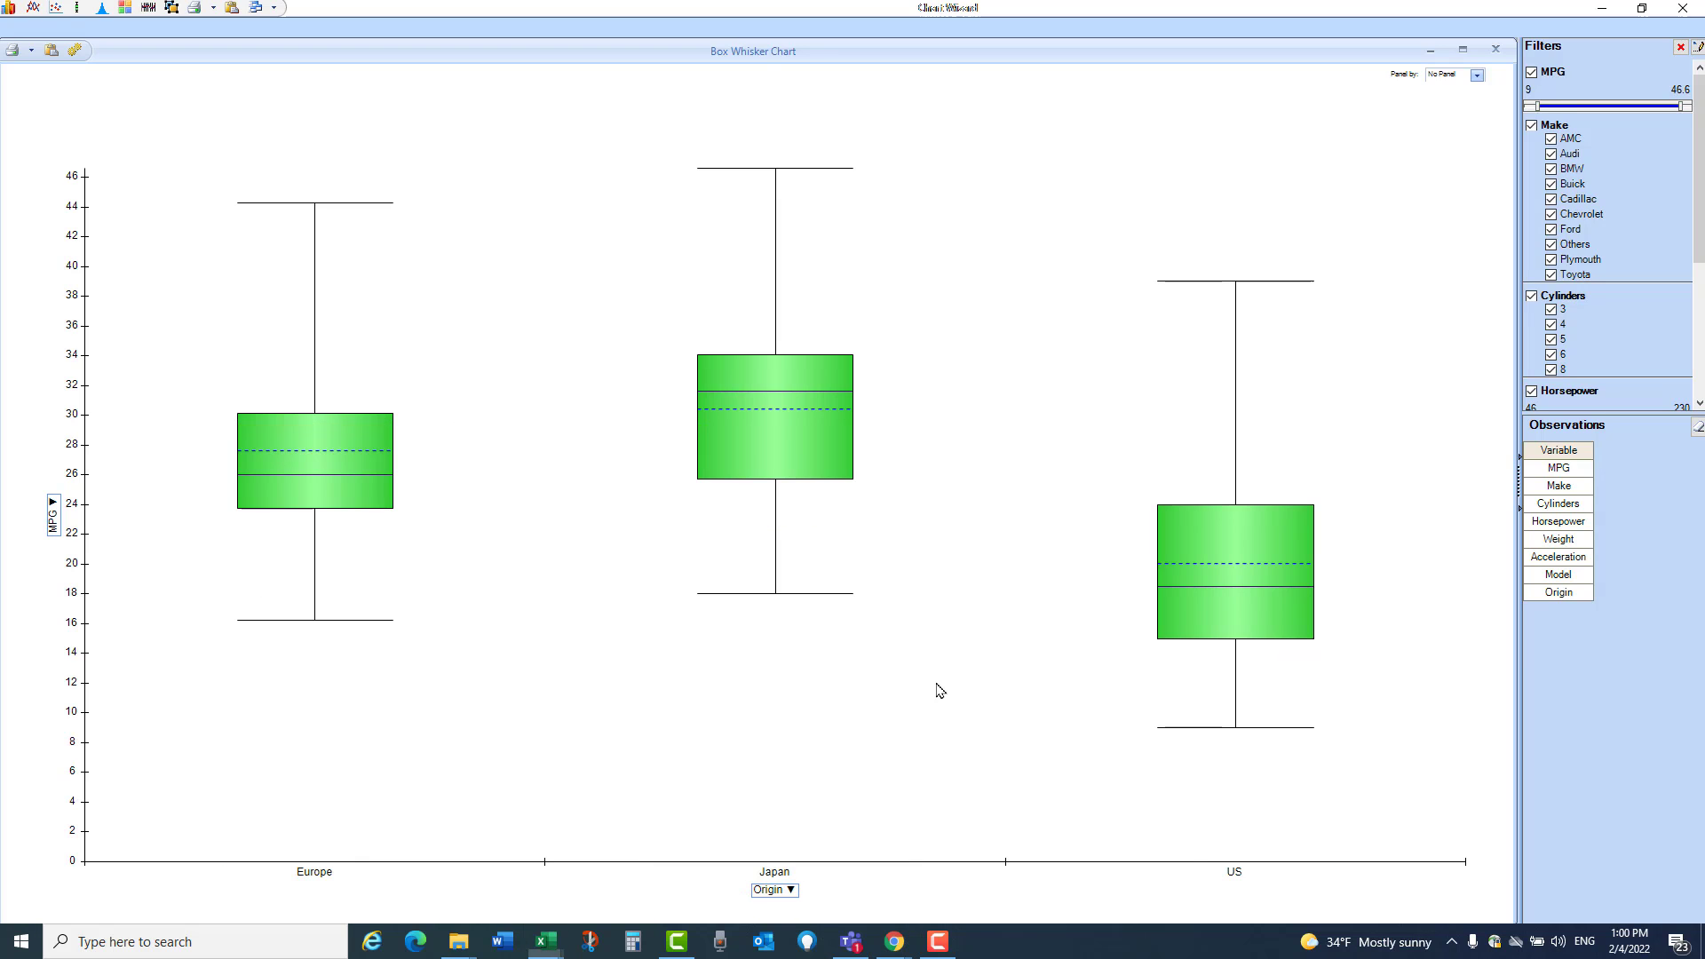
mouse_move(286, 516)
mouse_move(1233, 569)
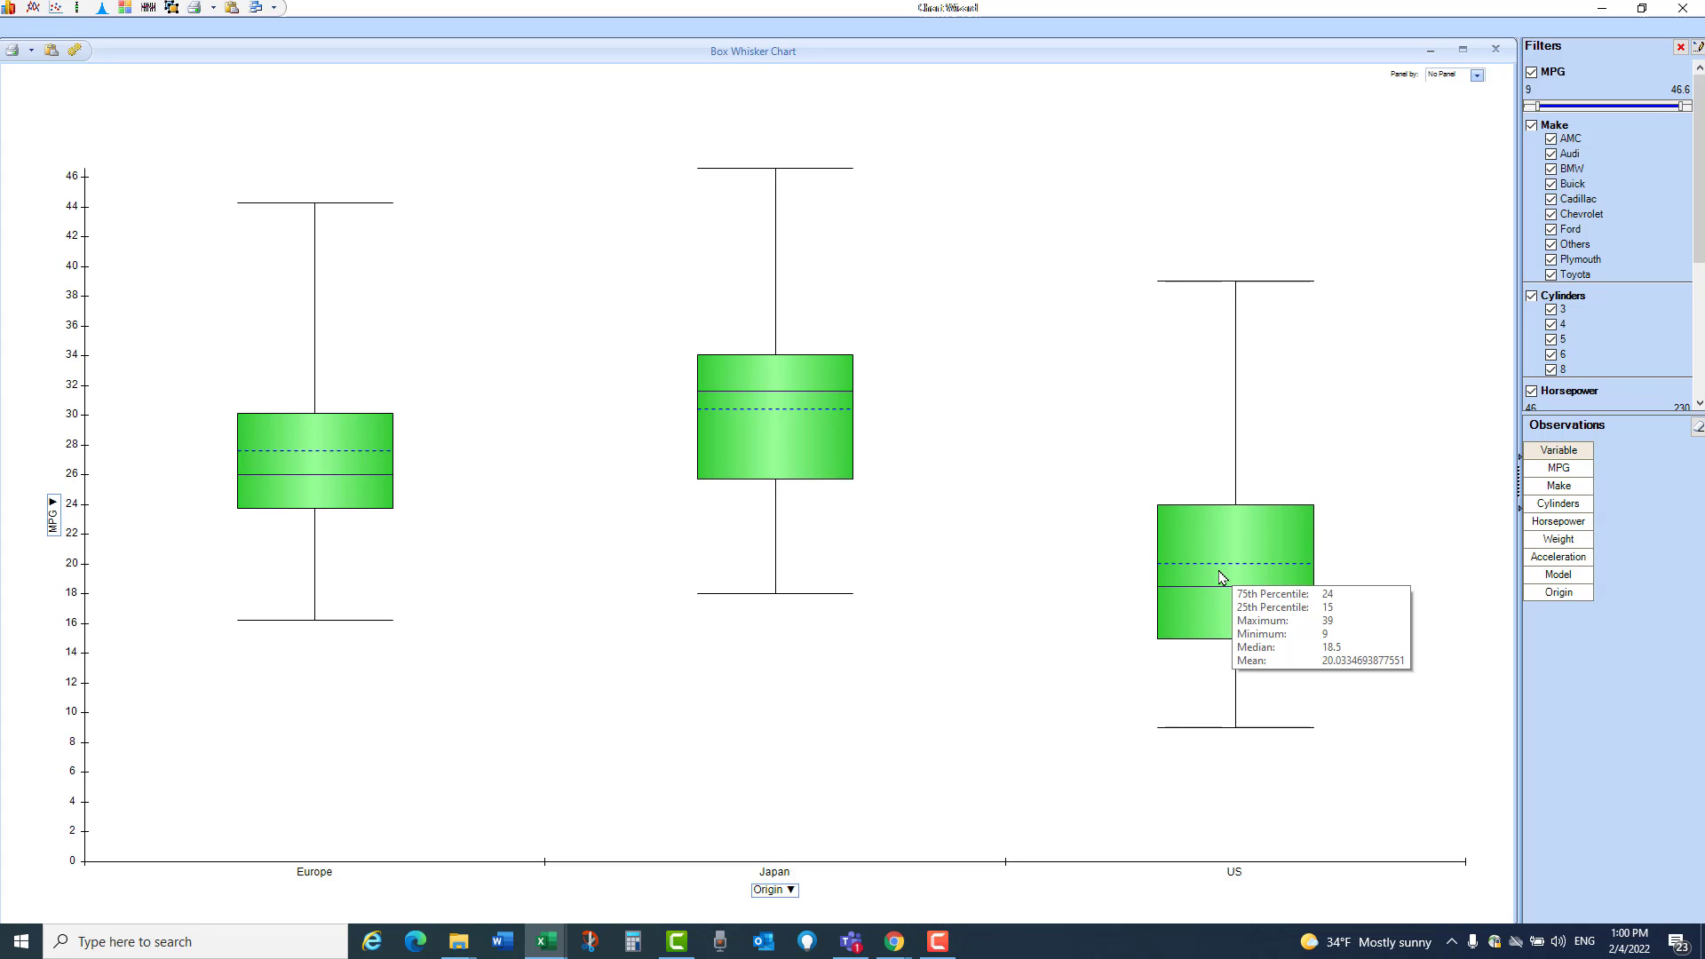
Step: Close the box whisker chart window and discard the chart without saving it
left_click(789, 891)
left_click(1006, 756)
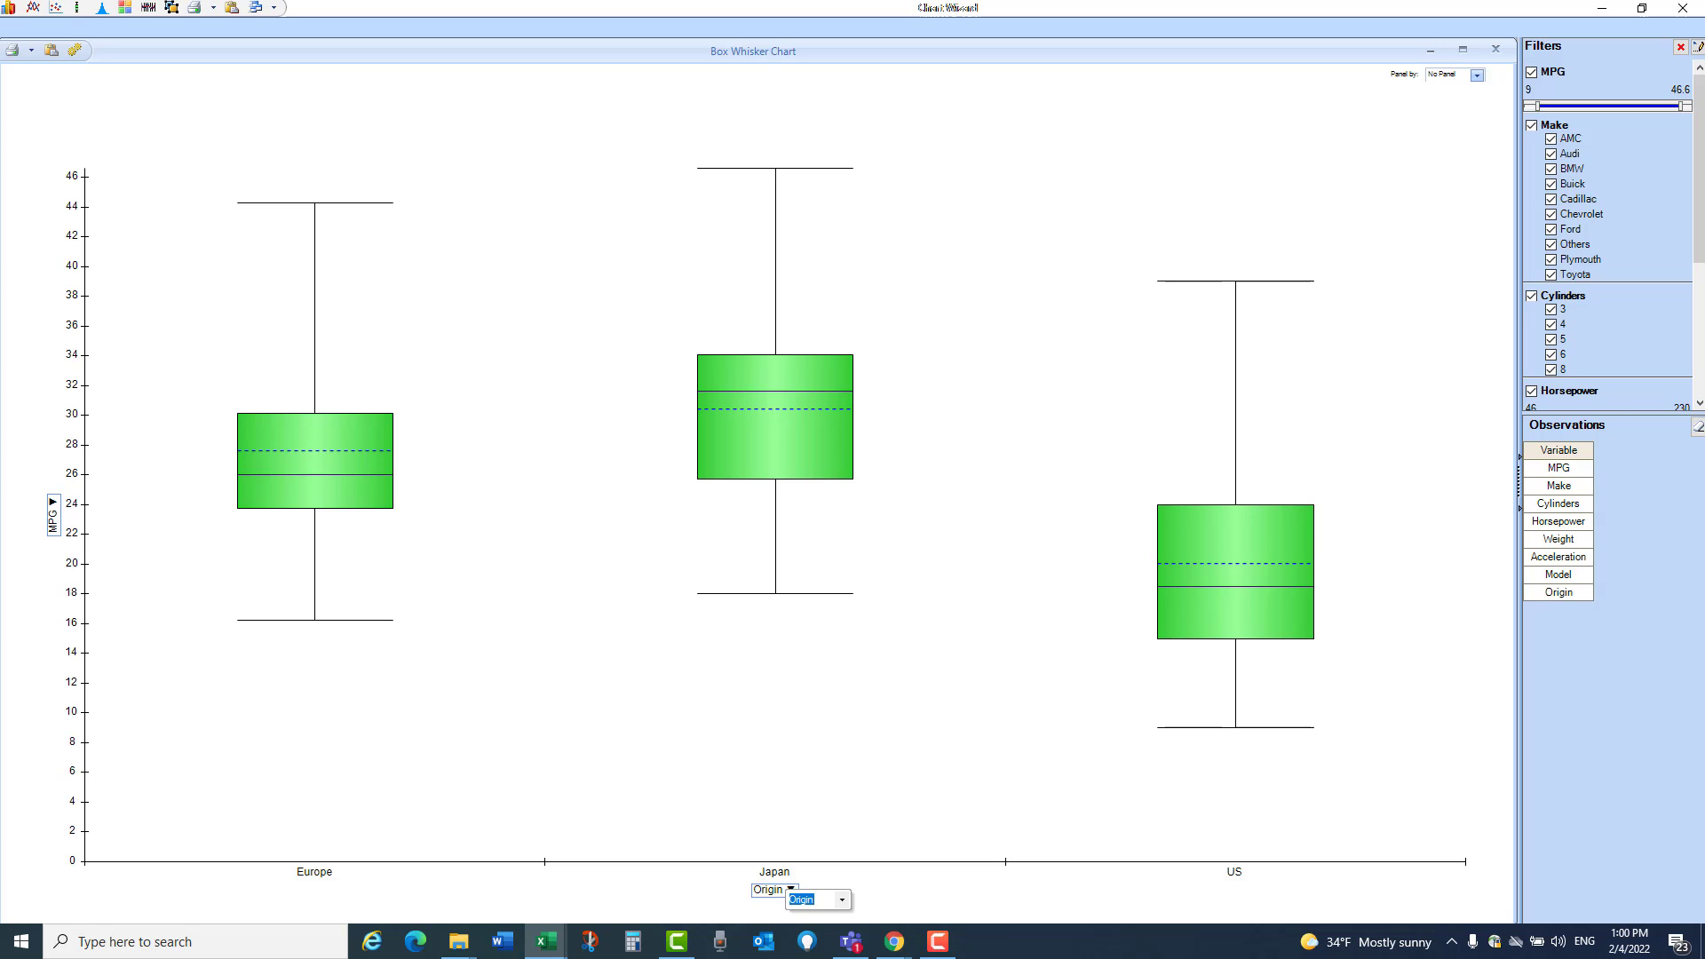
left_click(1682, 8)
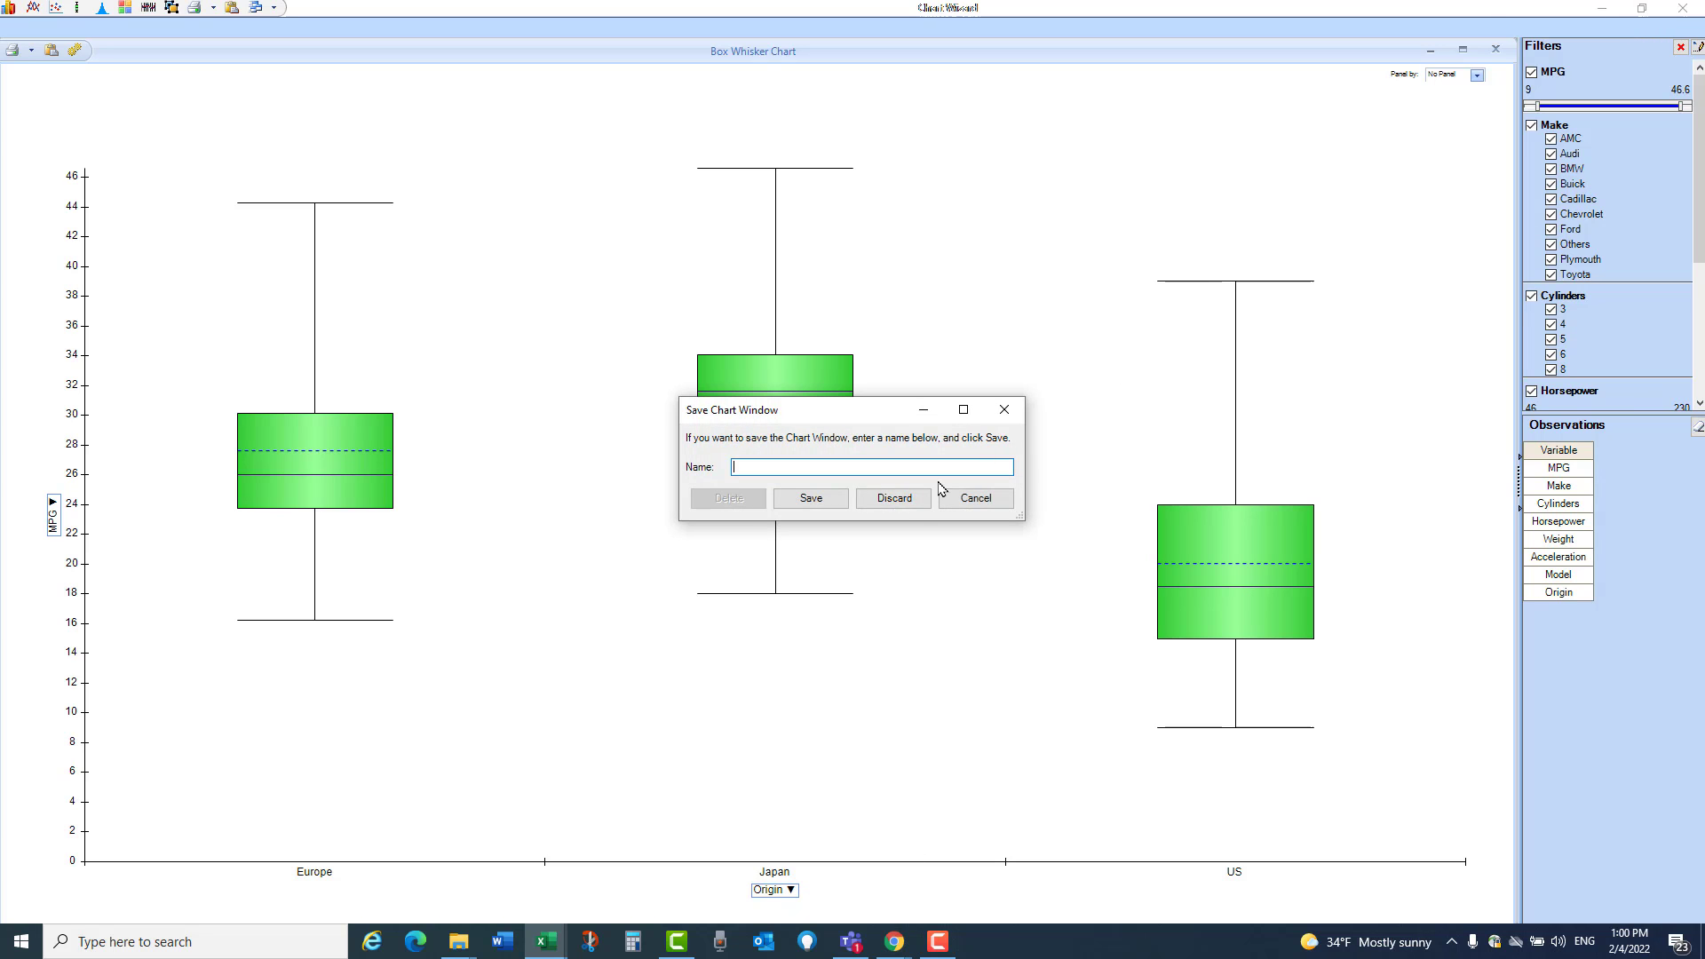
left_click(894, 498)
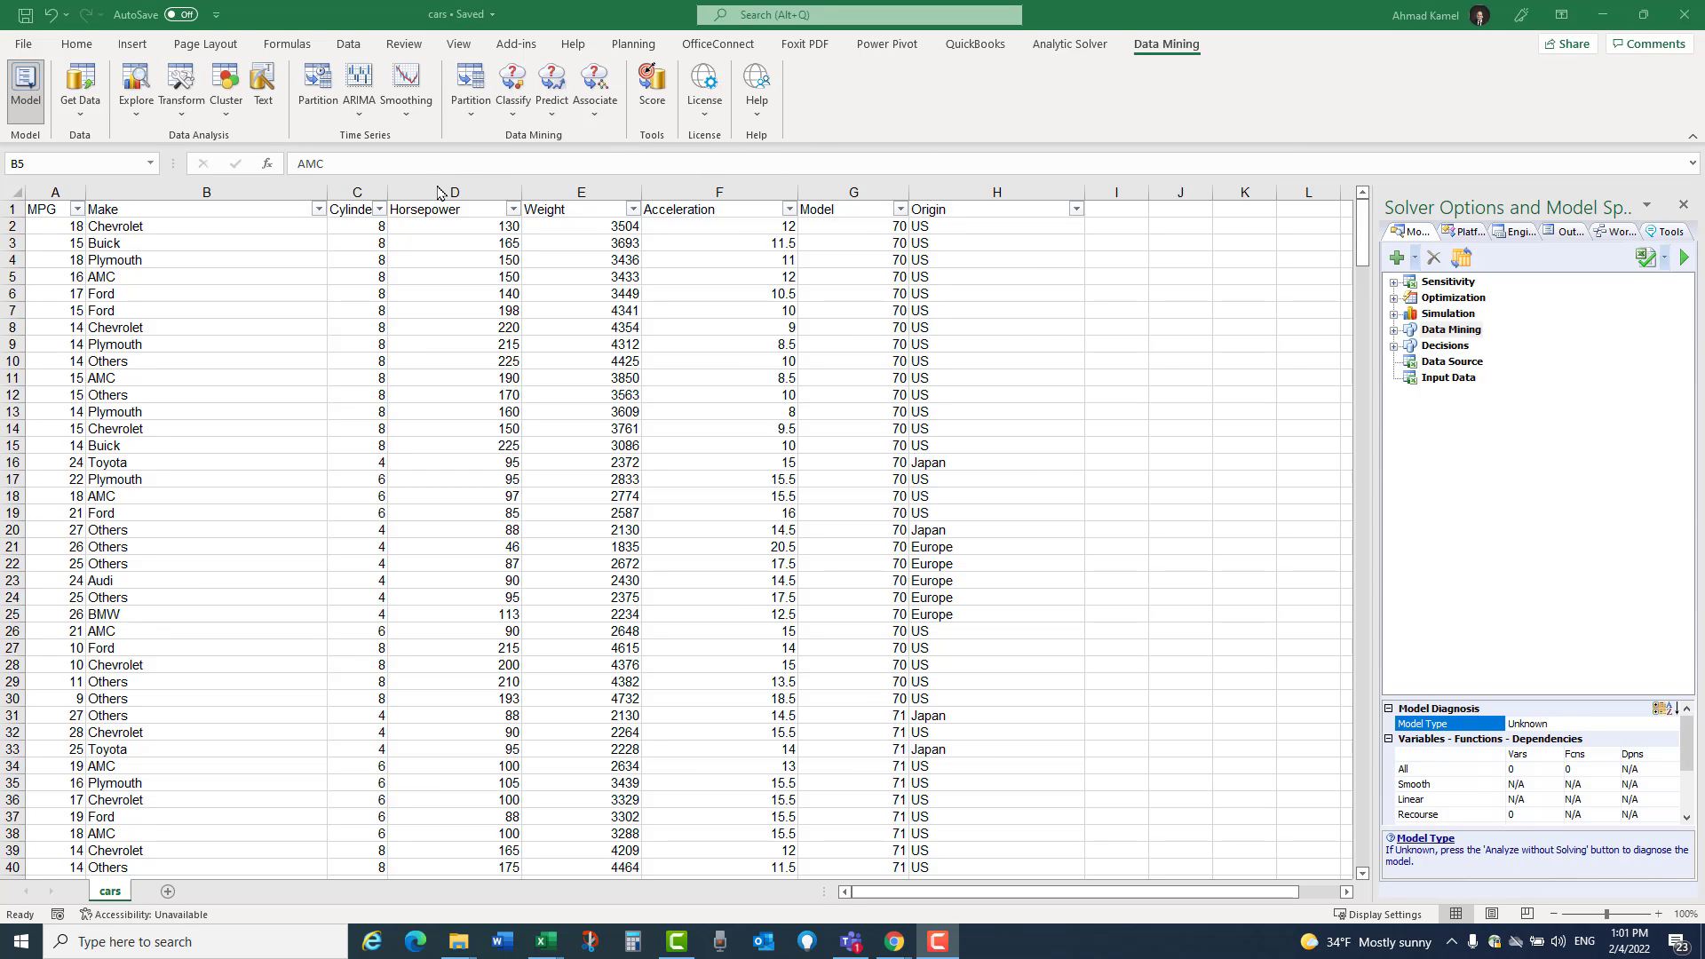
Step: Create a Standard Partition of the cars data with all variables from MPG to Origin, using automatic percentages of 60% training and 40% validation
left_click(471, 116)
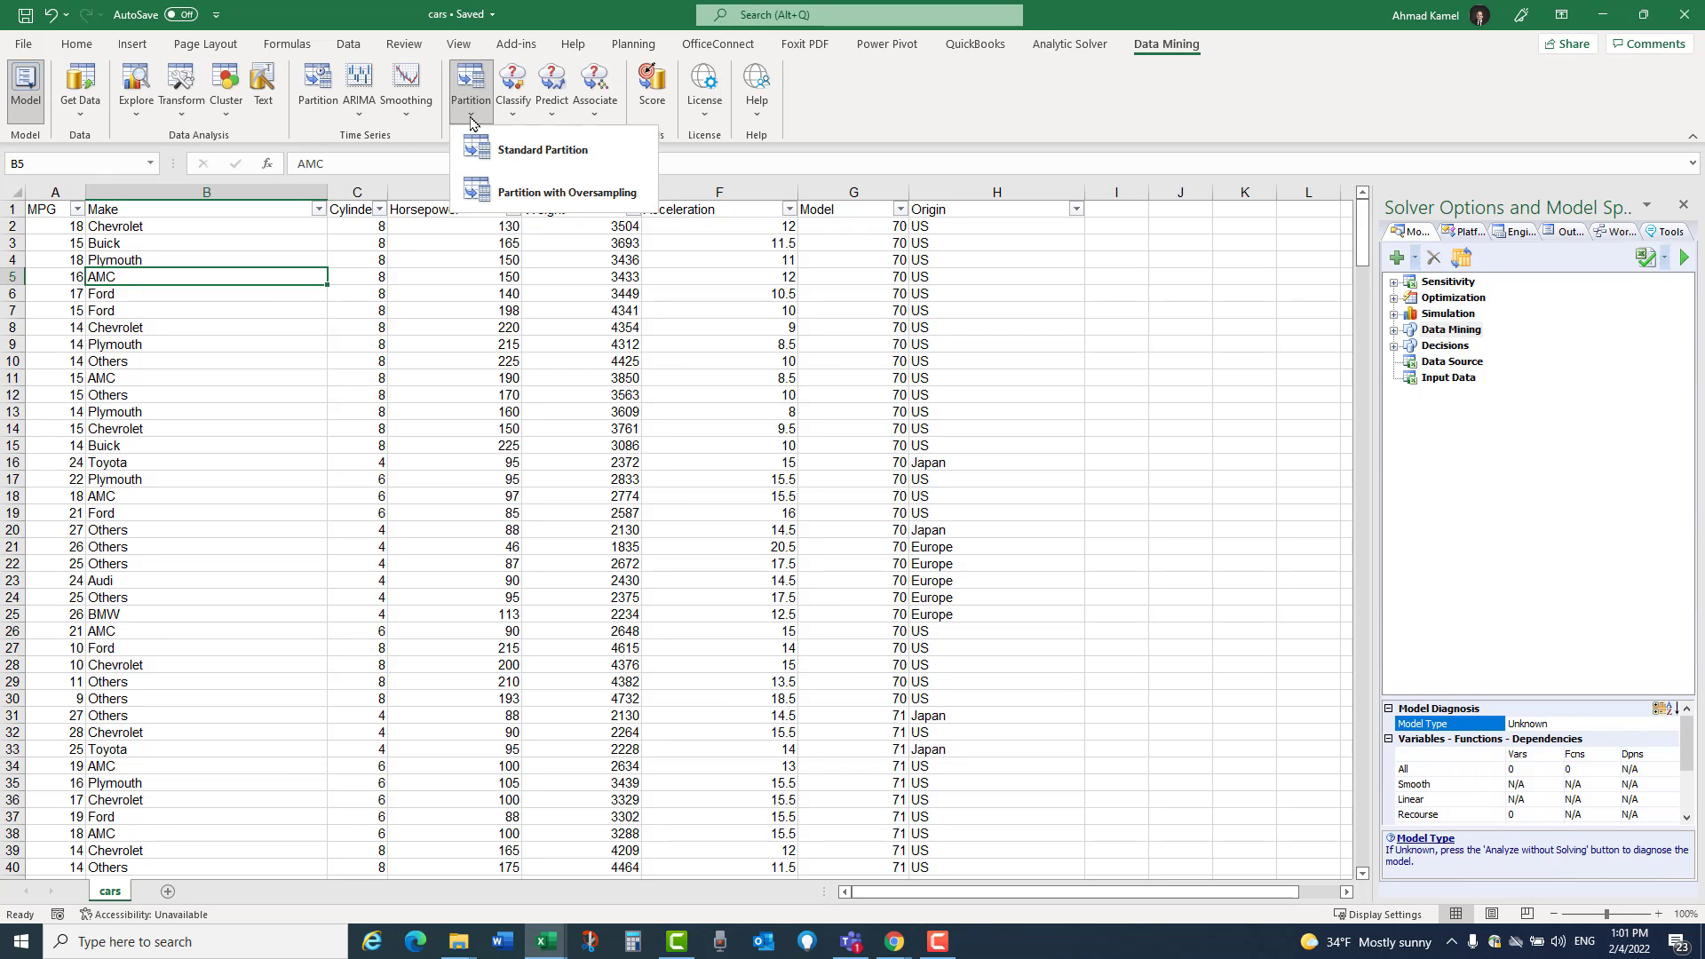
left_click(562, 156)
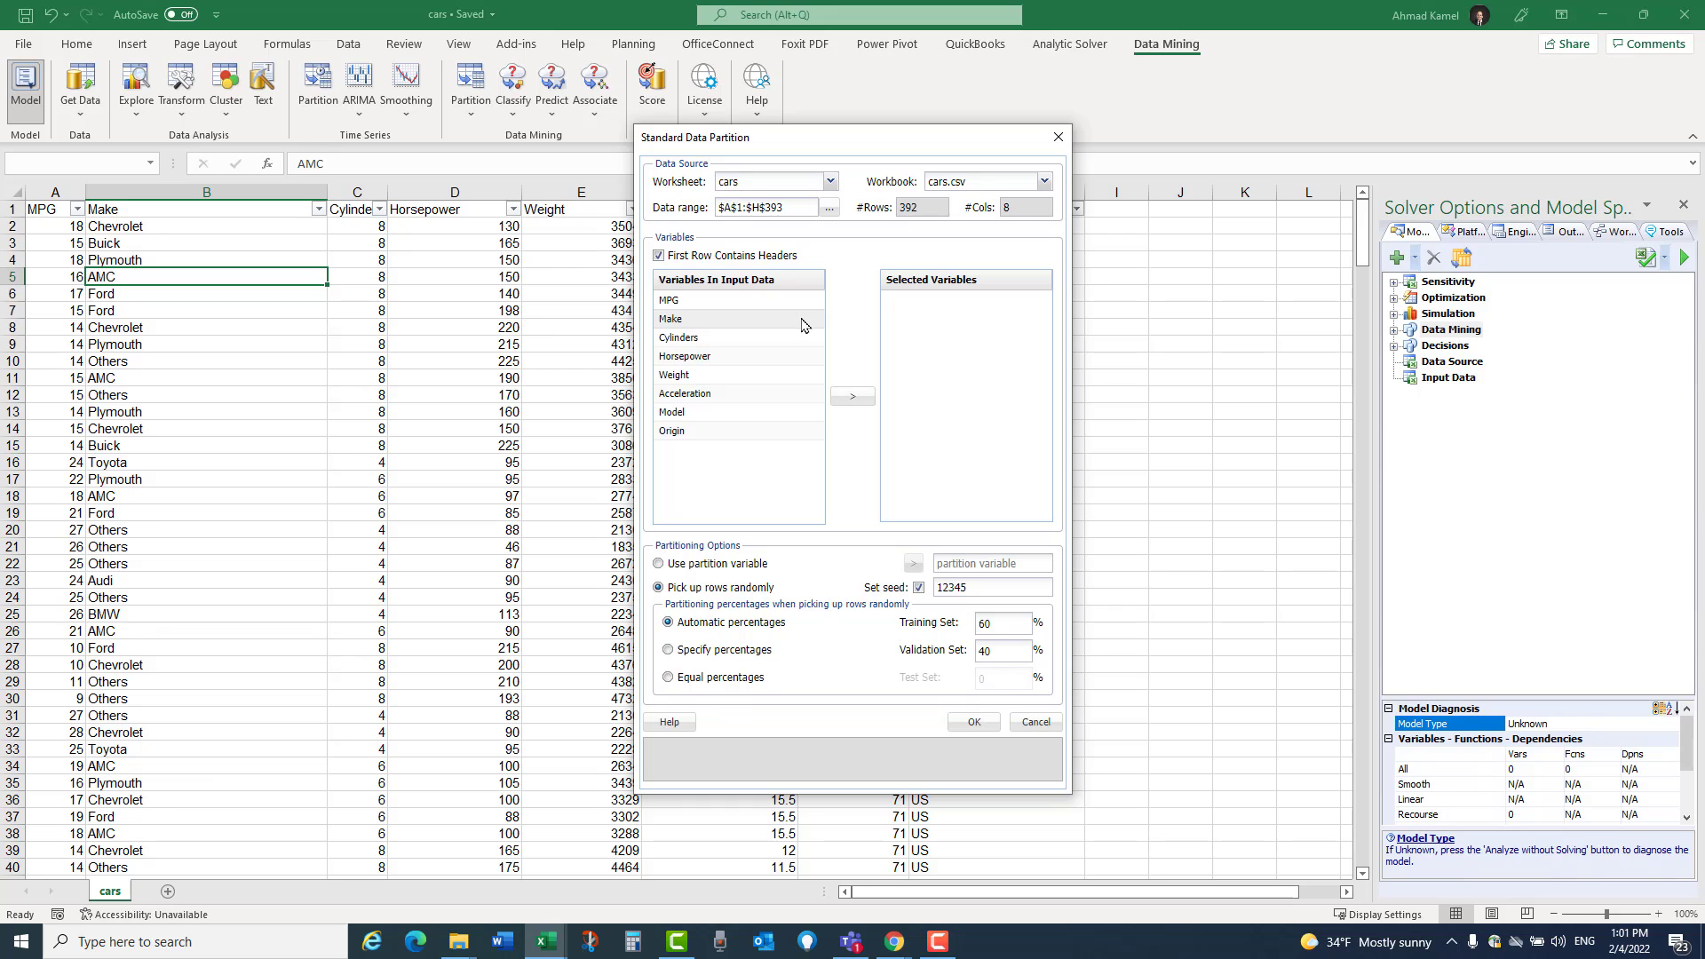
left_click(702, 301)
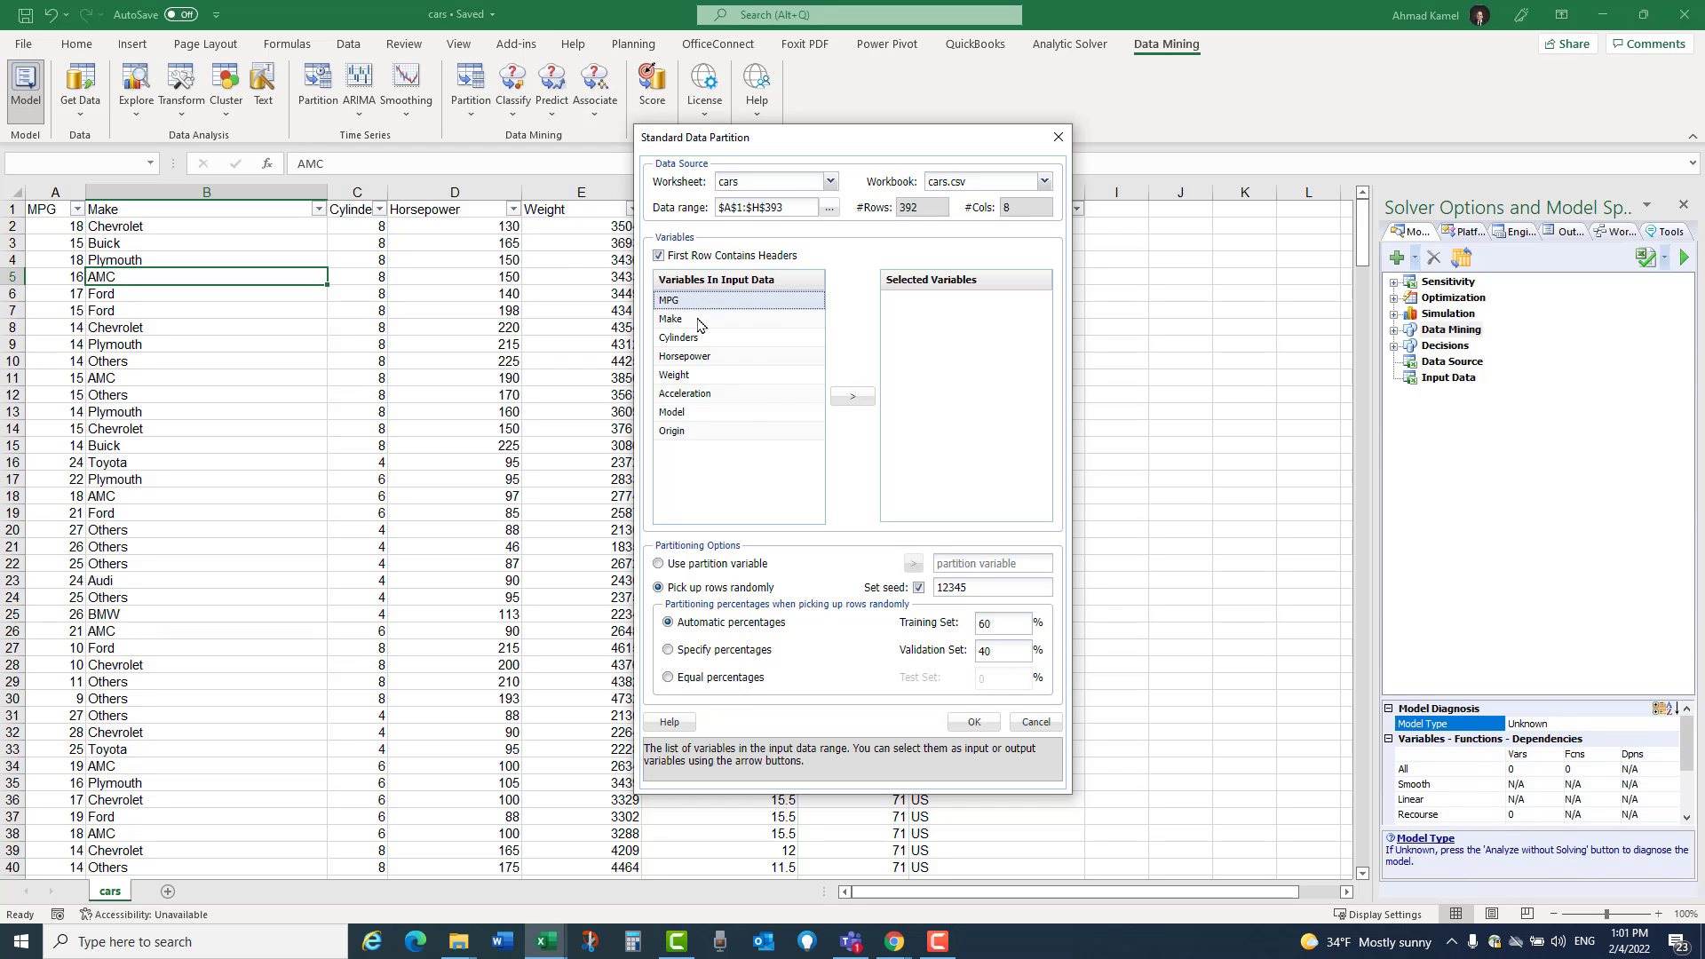
left_click(703, 433, "shift")
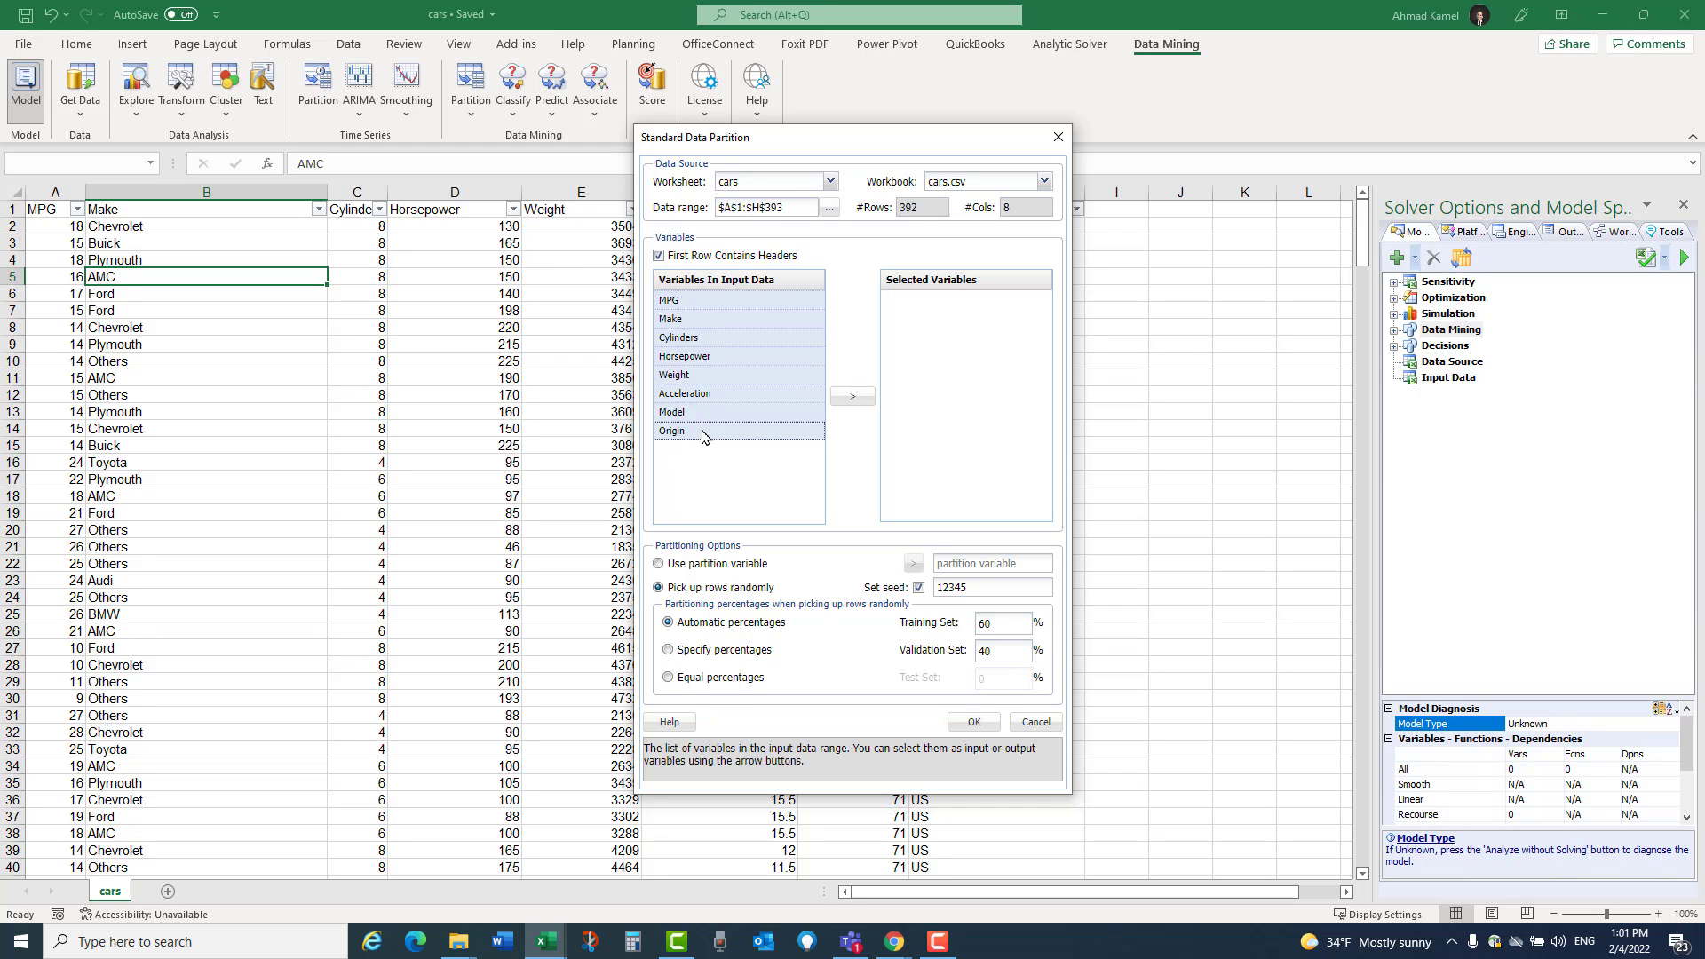
left_click(852, 396)
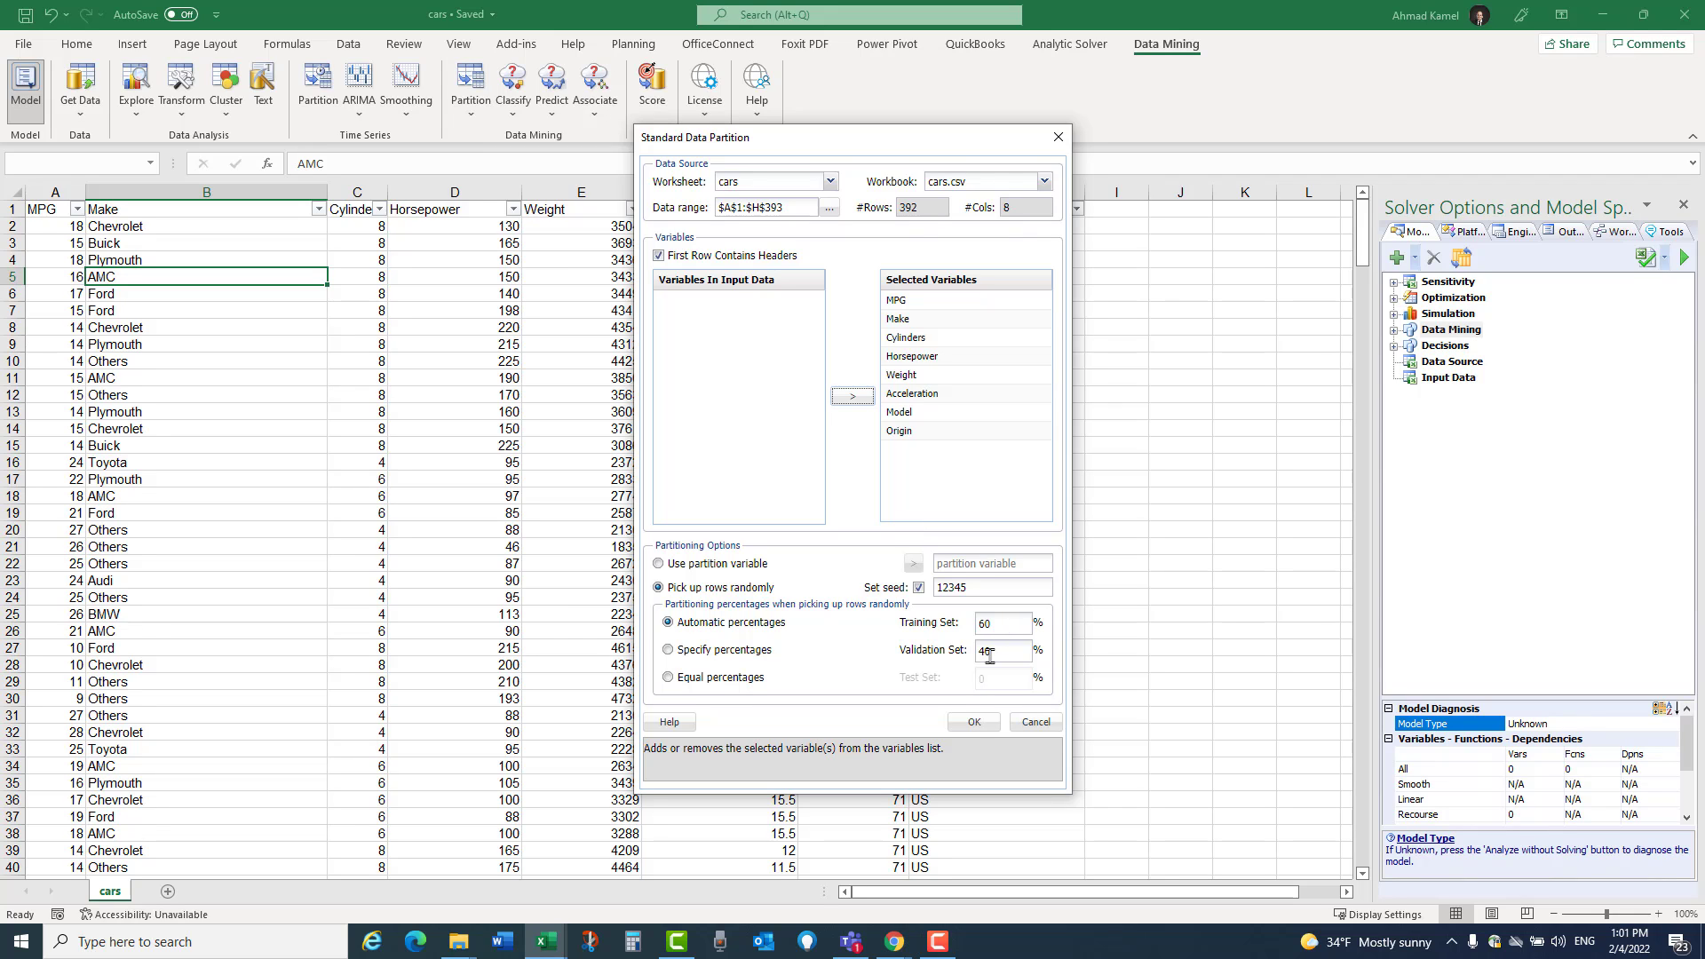
left_click(968, 722)
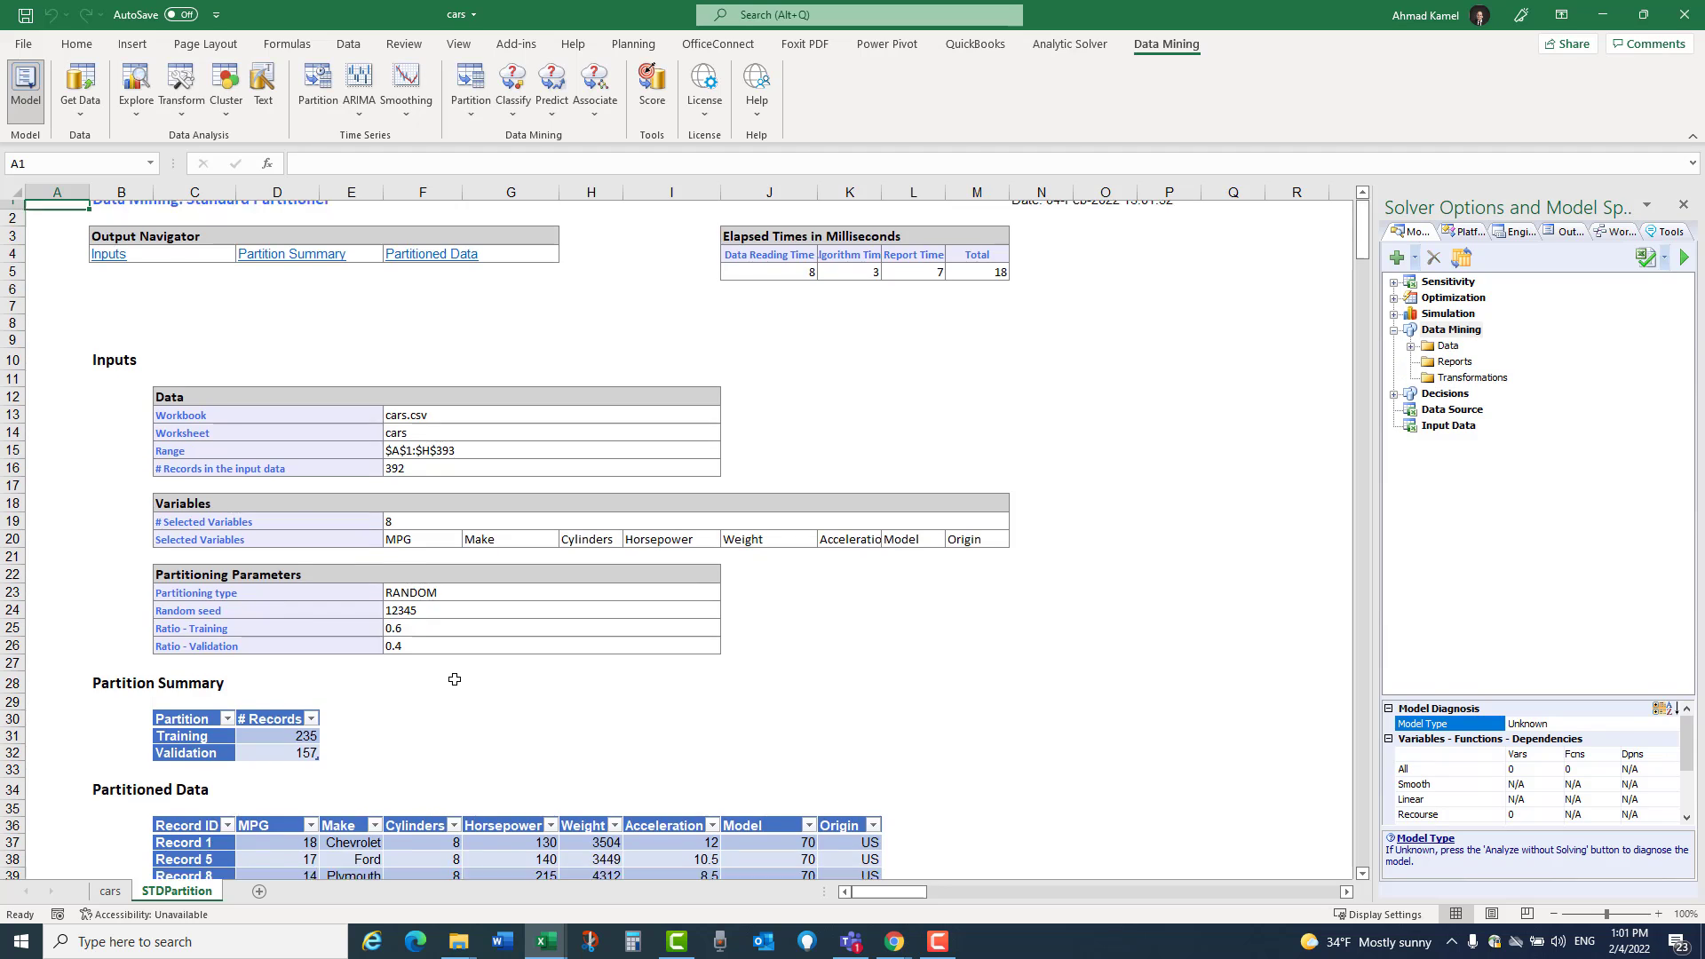
Step: Examine the training and validation record counts in the Partition Summary and the MPG values in the Partitioned Data table
scroll(477, 679, "down", 6)
scroll(478, 679, "down", 2)
left_click(293, 424)
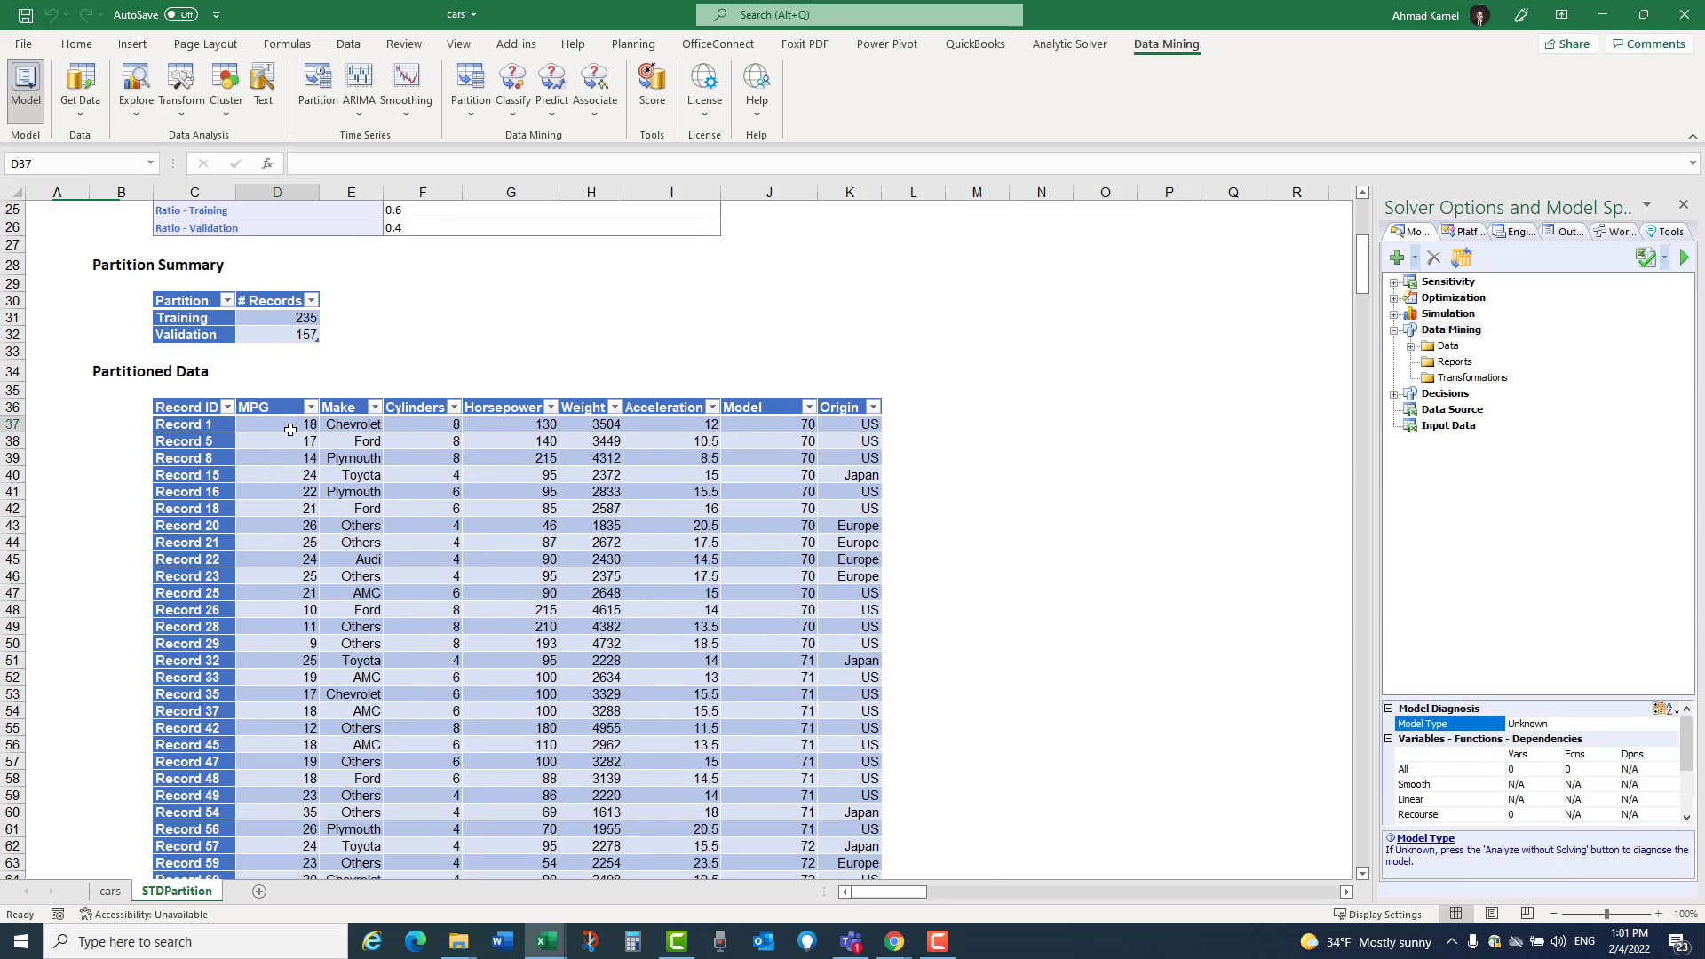
left_click(299, 316)
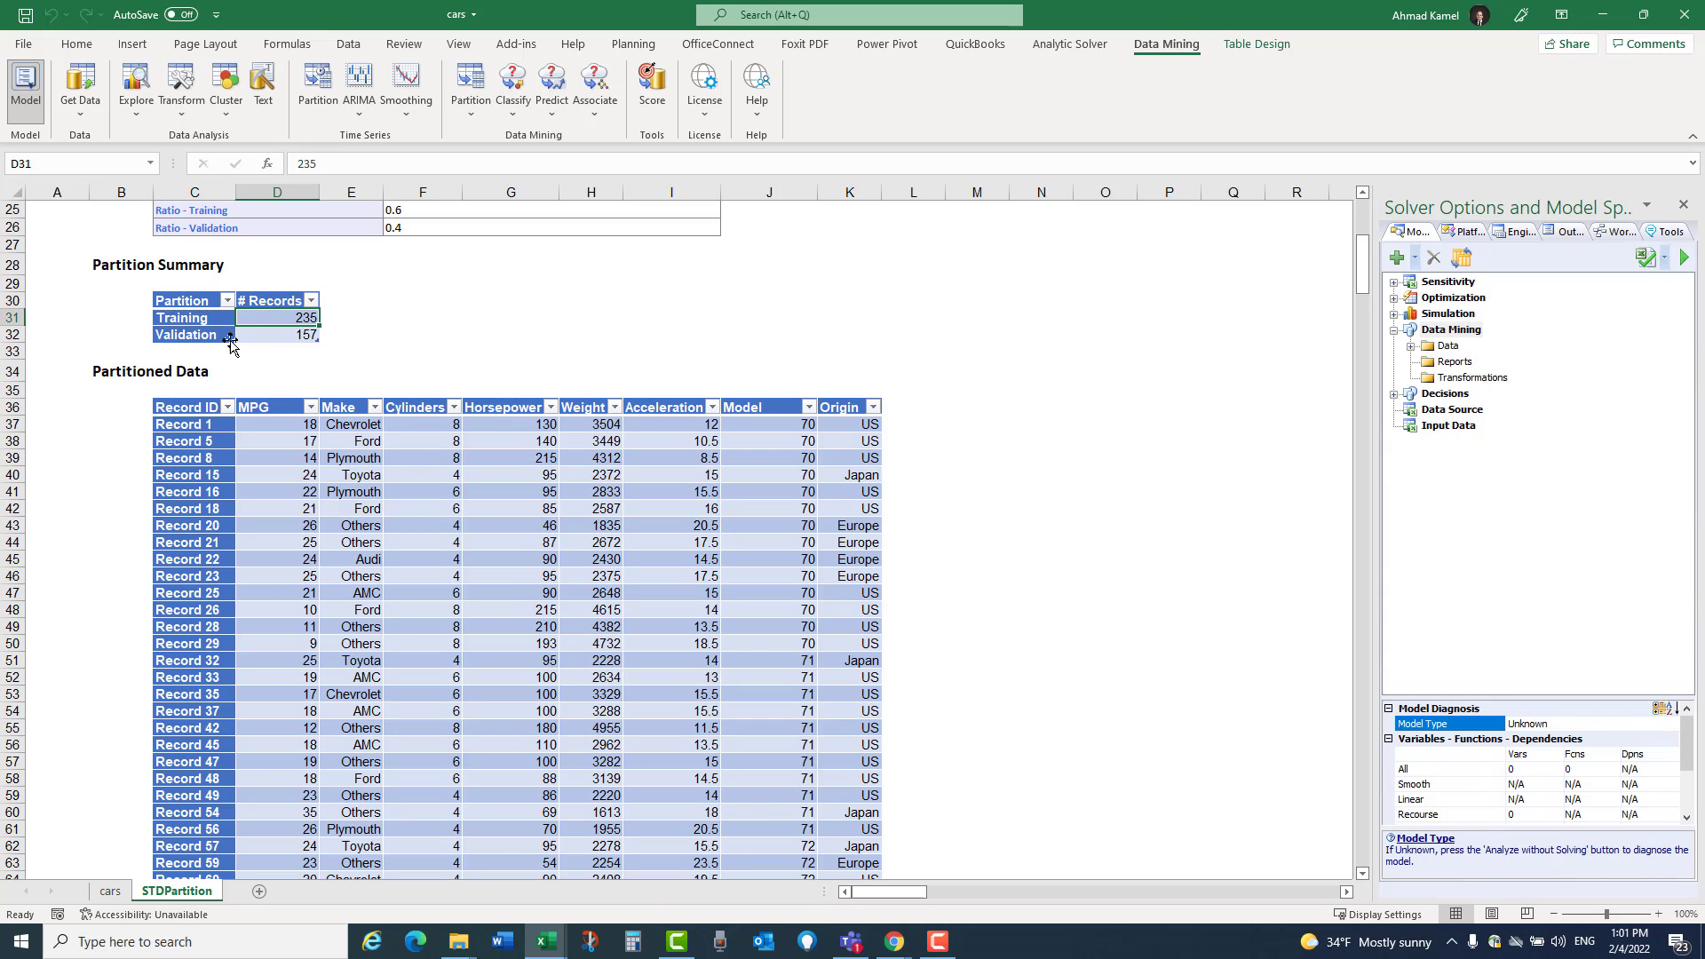
left_click(190, 318)
left_click(284, 332)
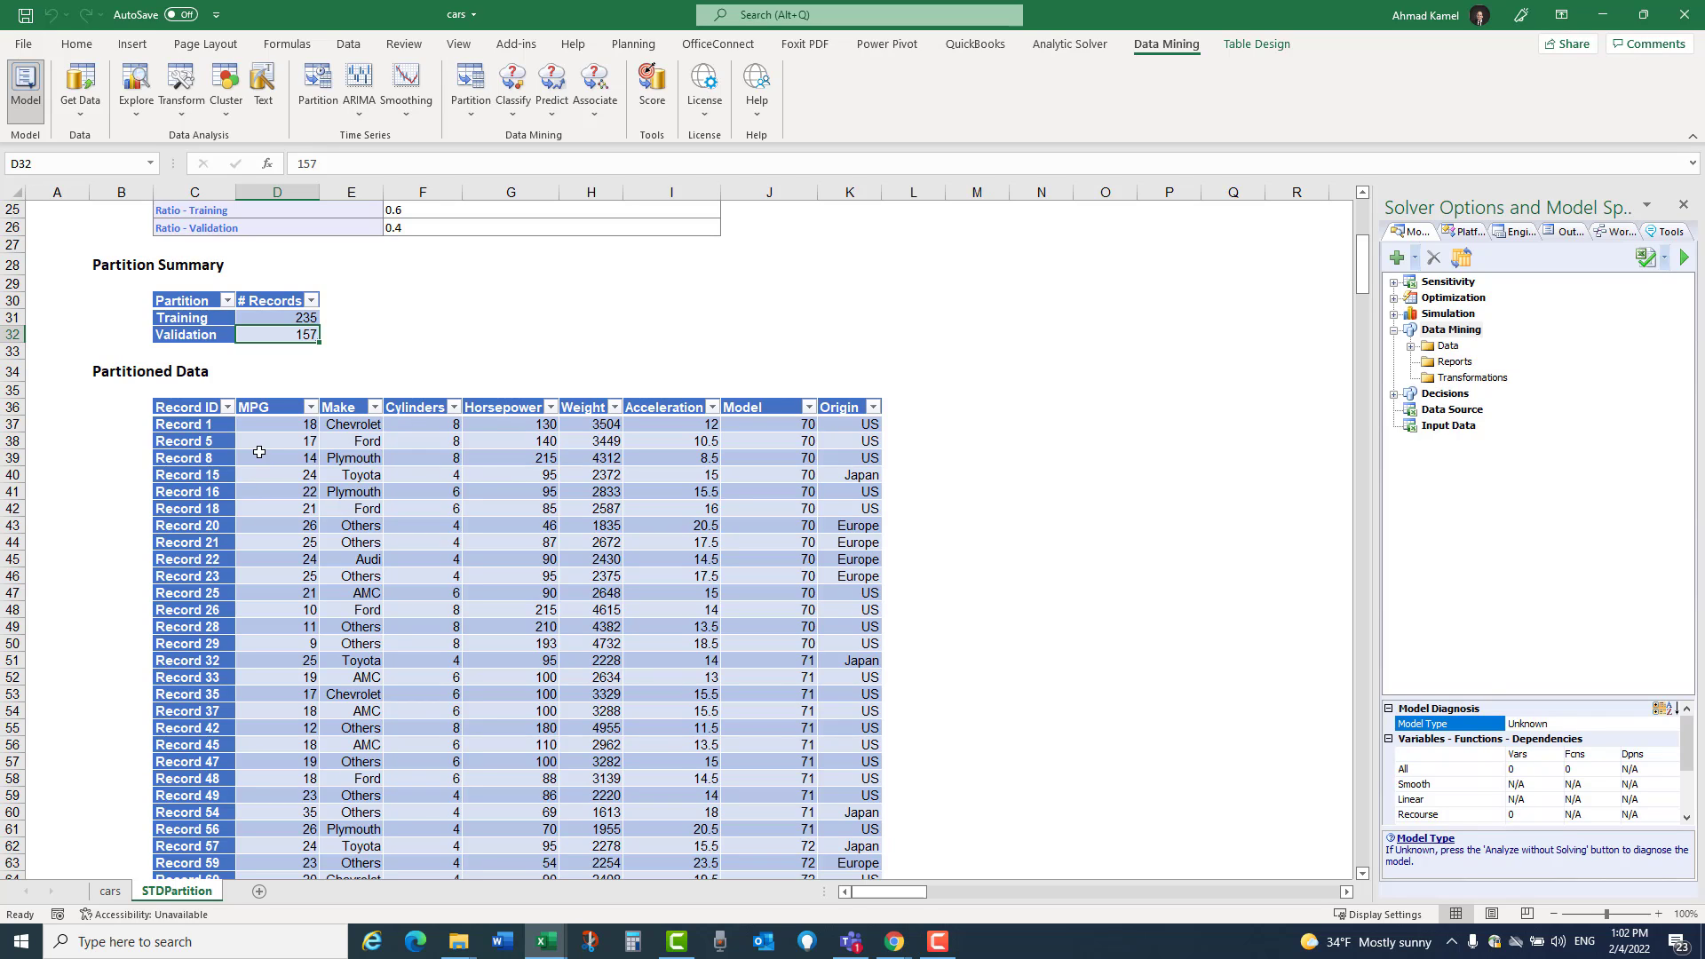
left_click(285, 477)
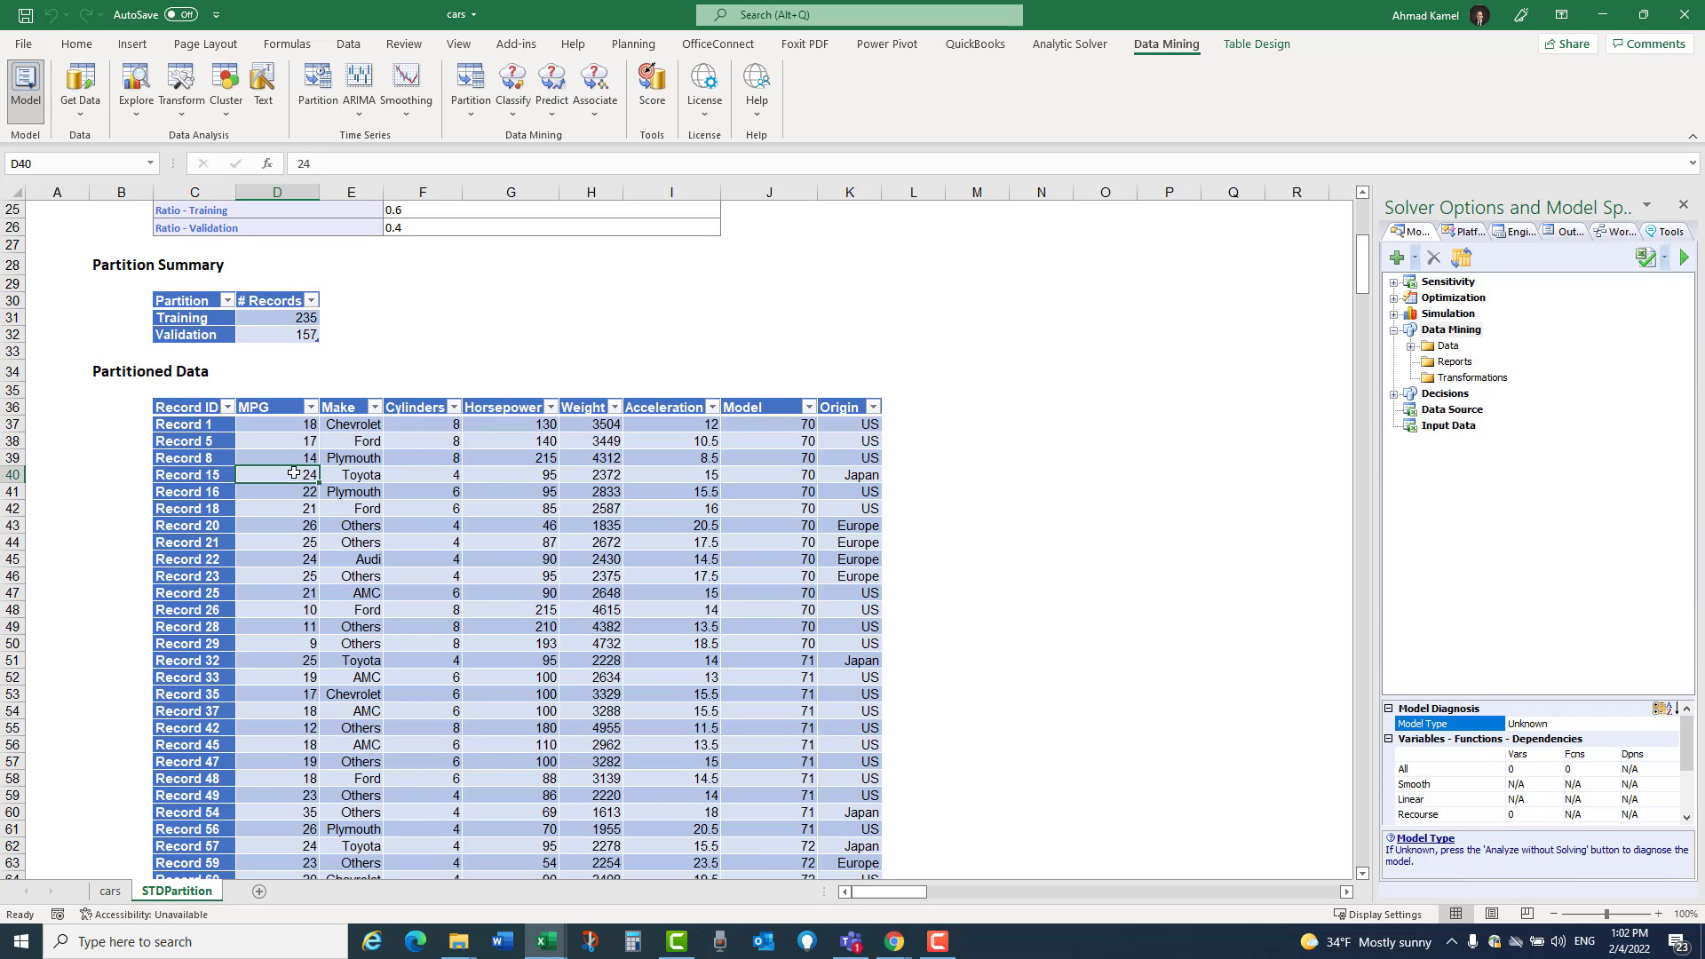
Step: Widen the Make column of the Partitioned Data table, leaving the Origin column unfiltered
left_click(346, 407)
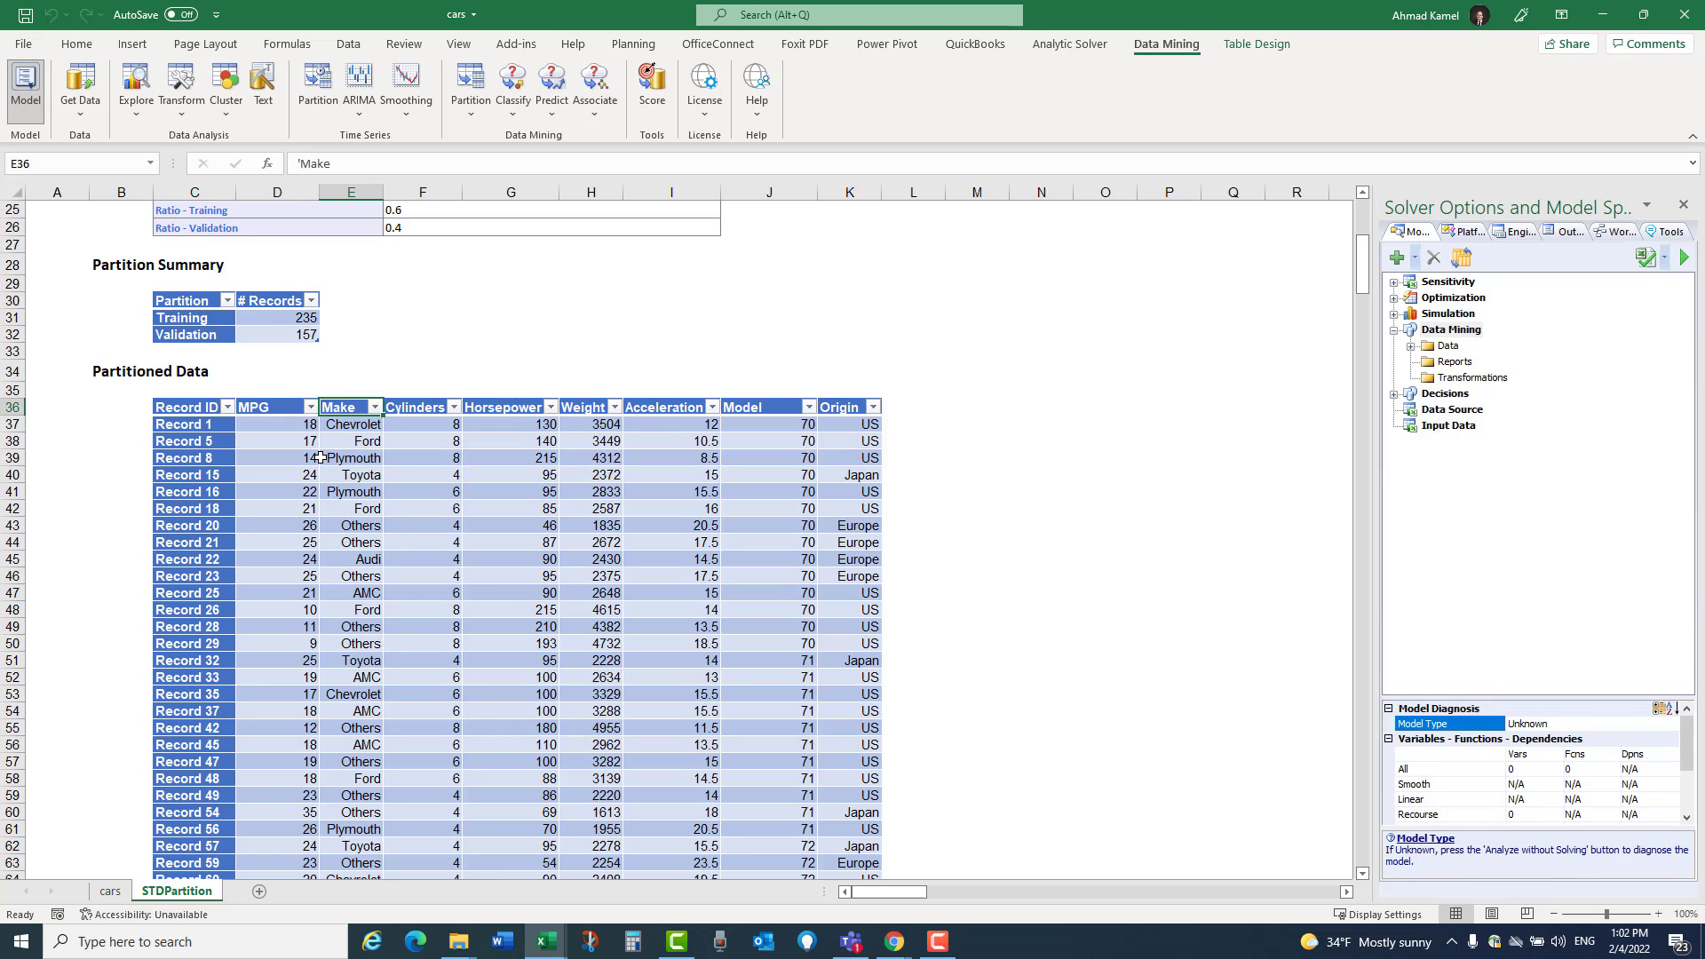
double_click(383, 192)
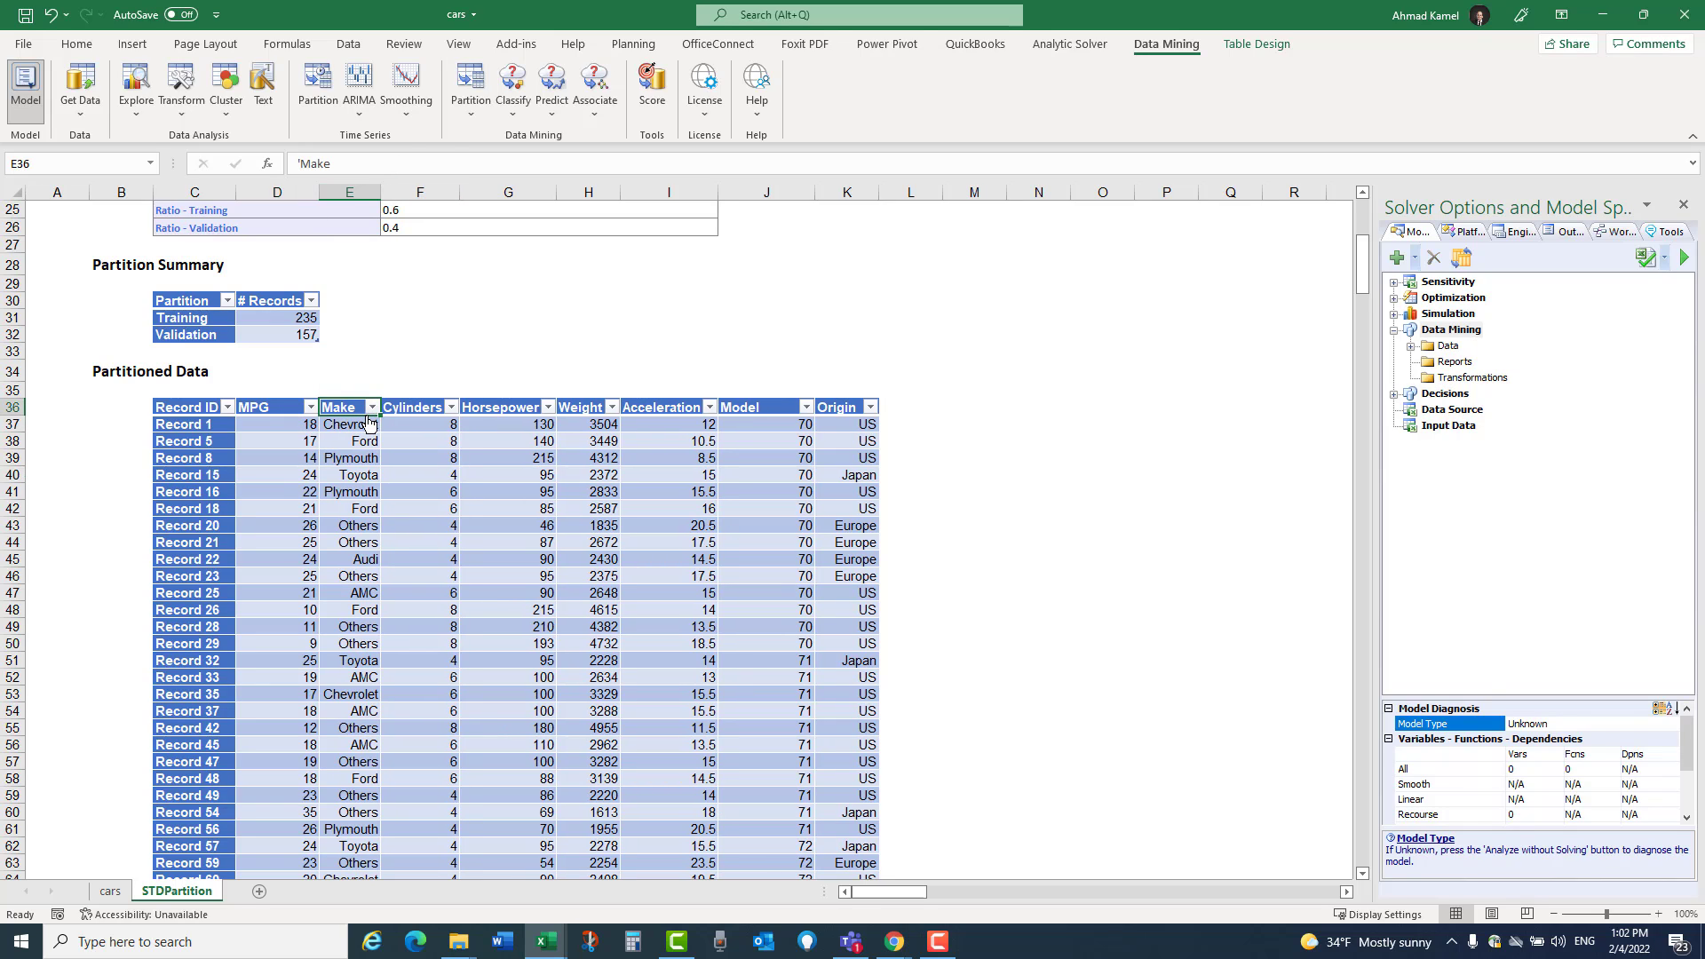
left_click(359, 424)
left_click_drag(381, 192, 430, 192)
left_click(919, 407)
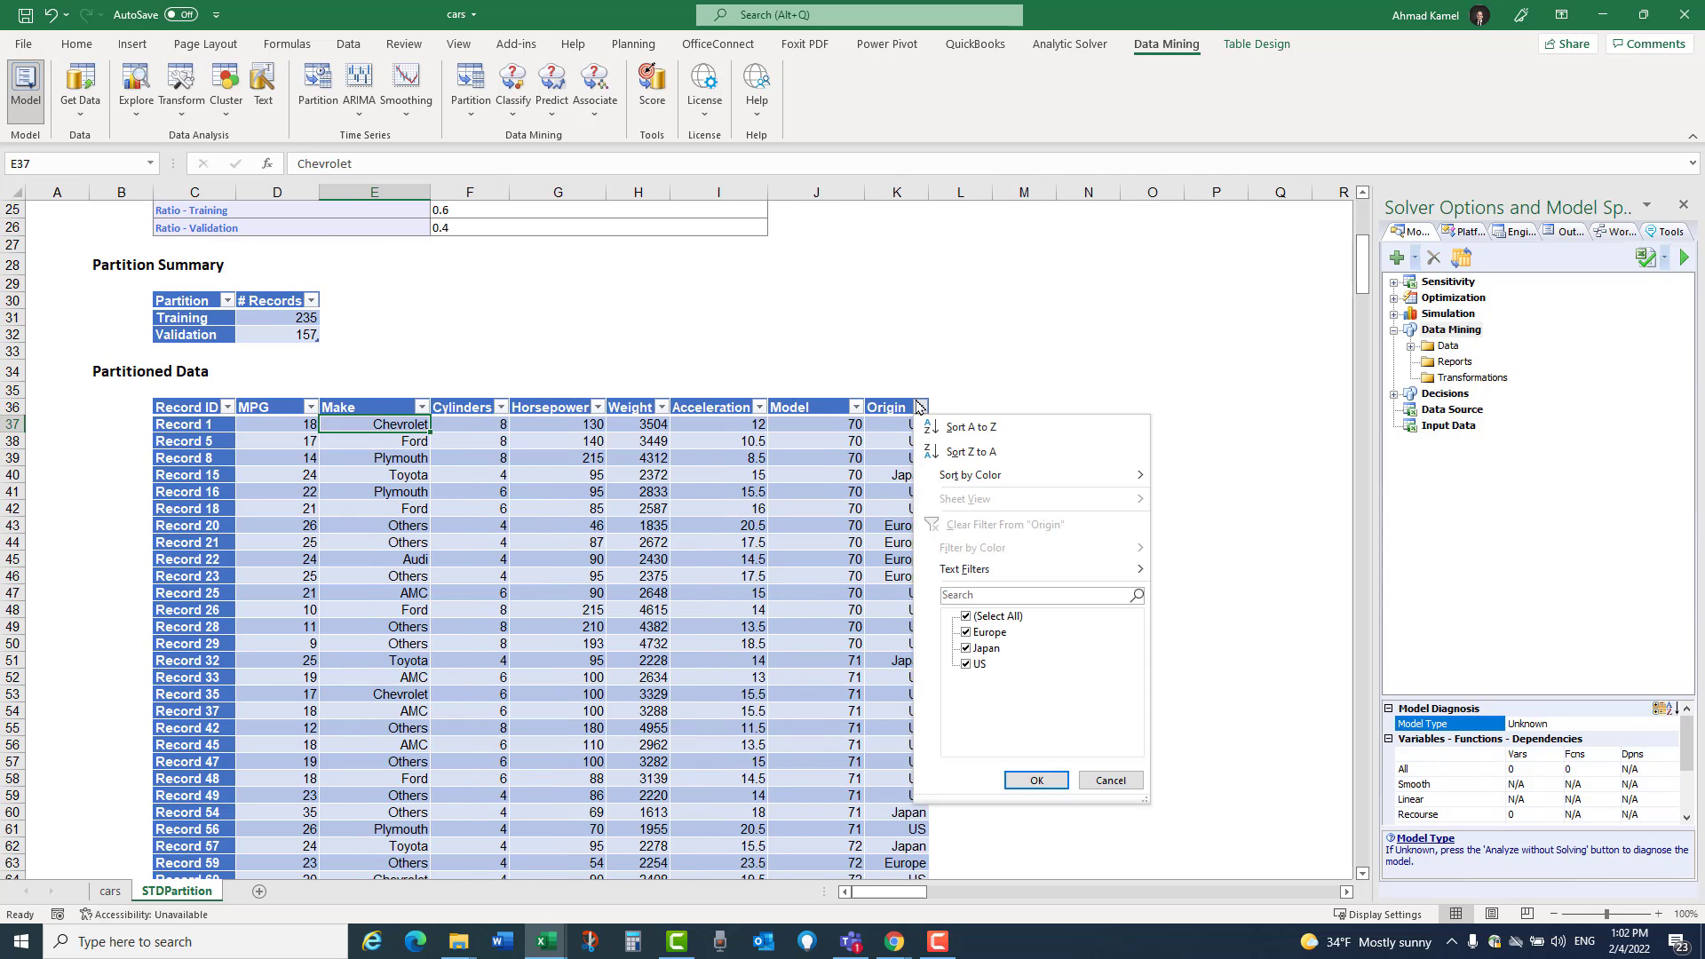
left_click(890, 472)
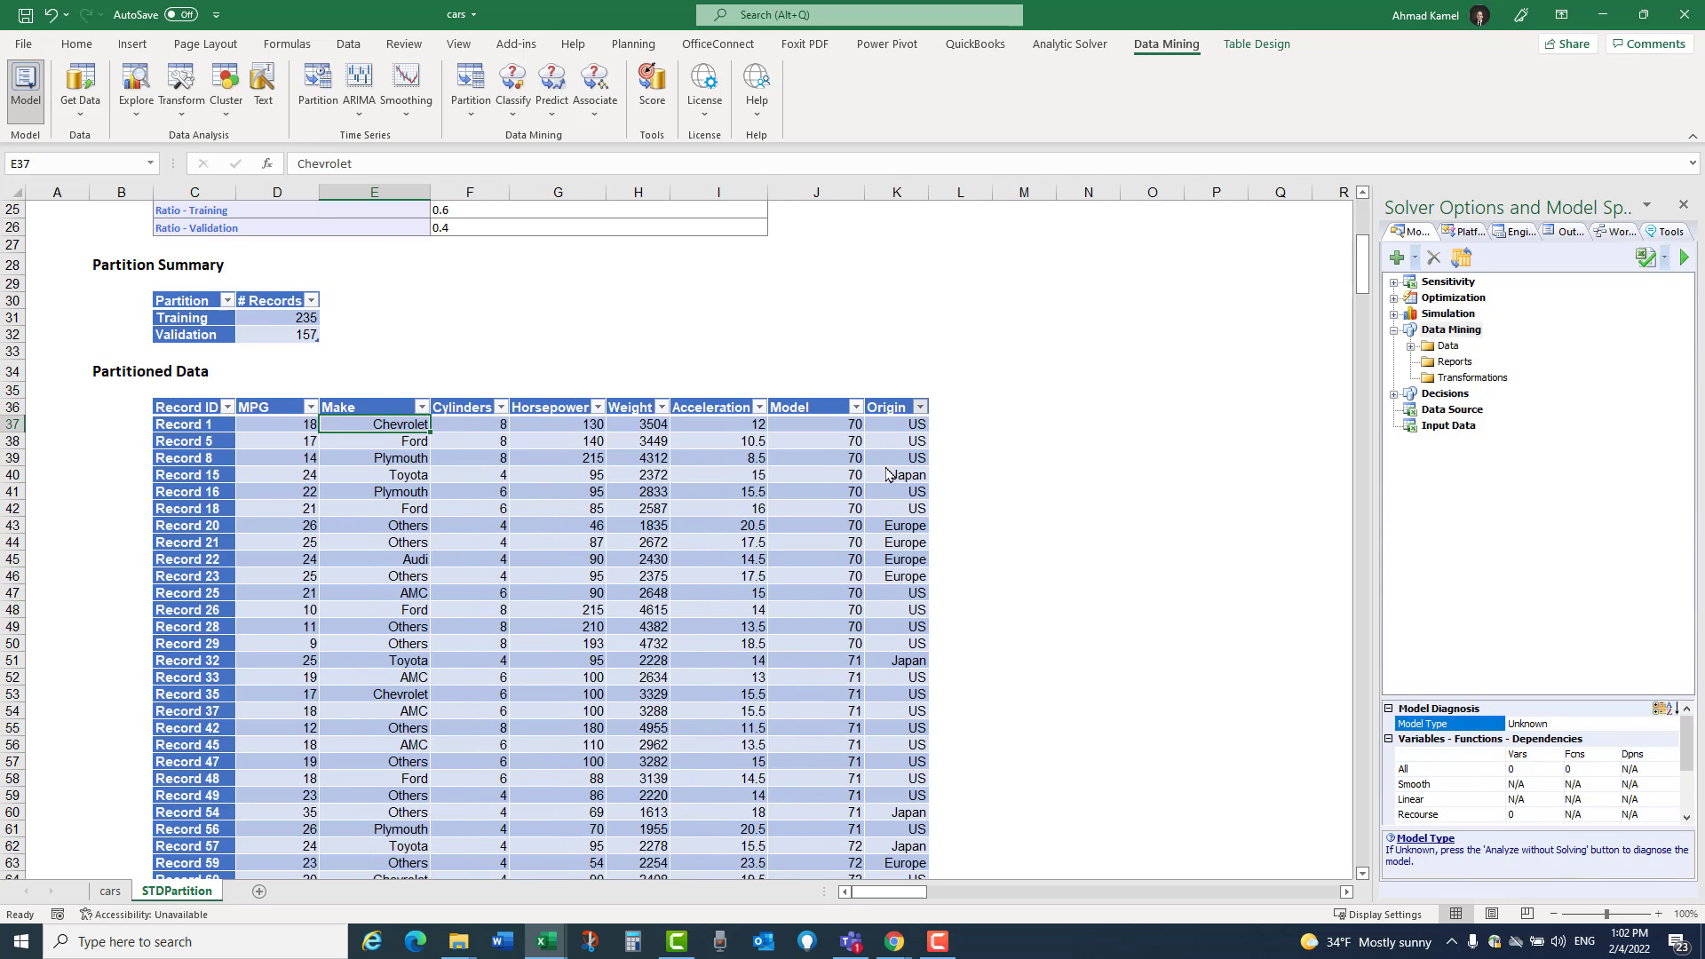
Step: Start a Linear Regression prediction on the STDPartition data with MPG as the output variable
left_click(553, 118)
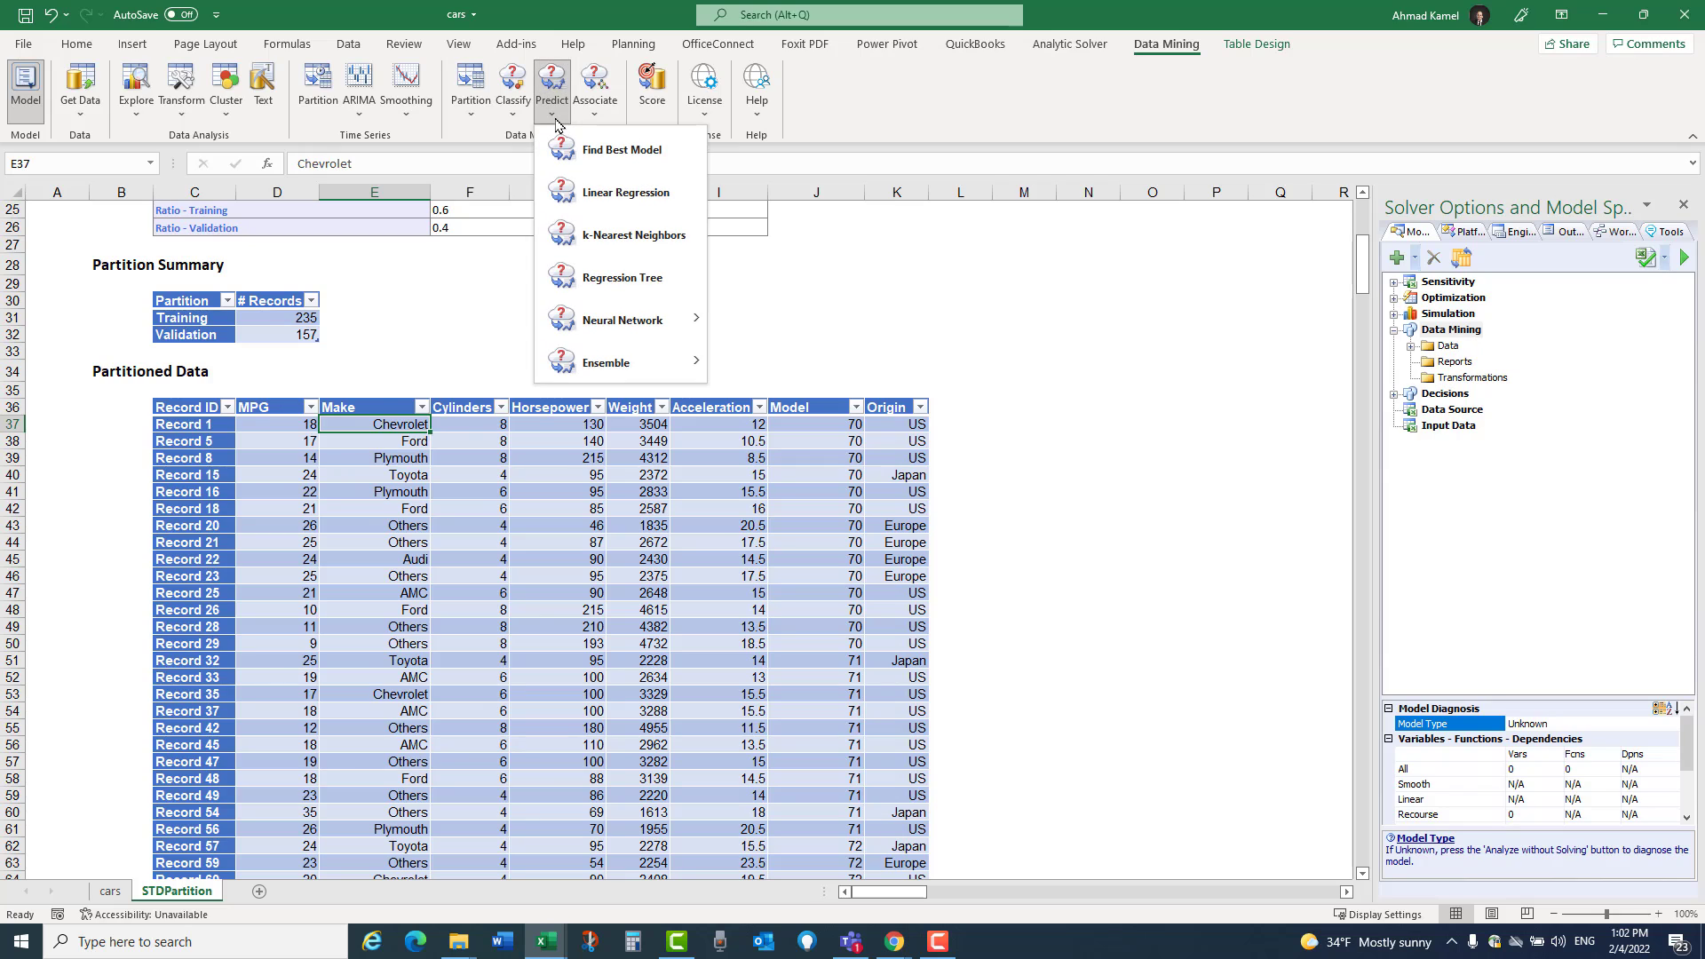
left_click(633, 198)
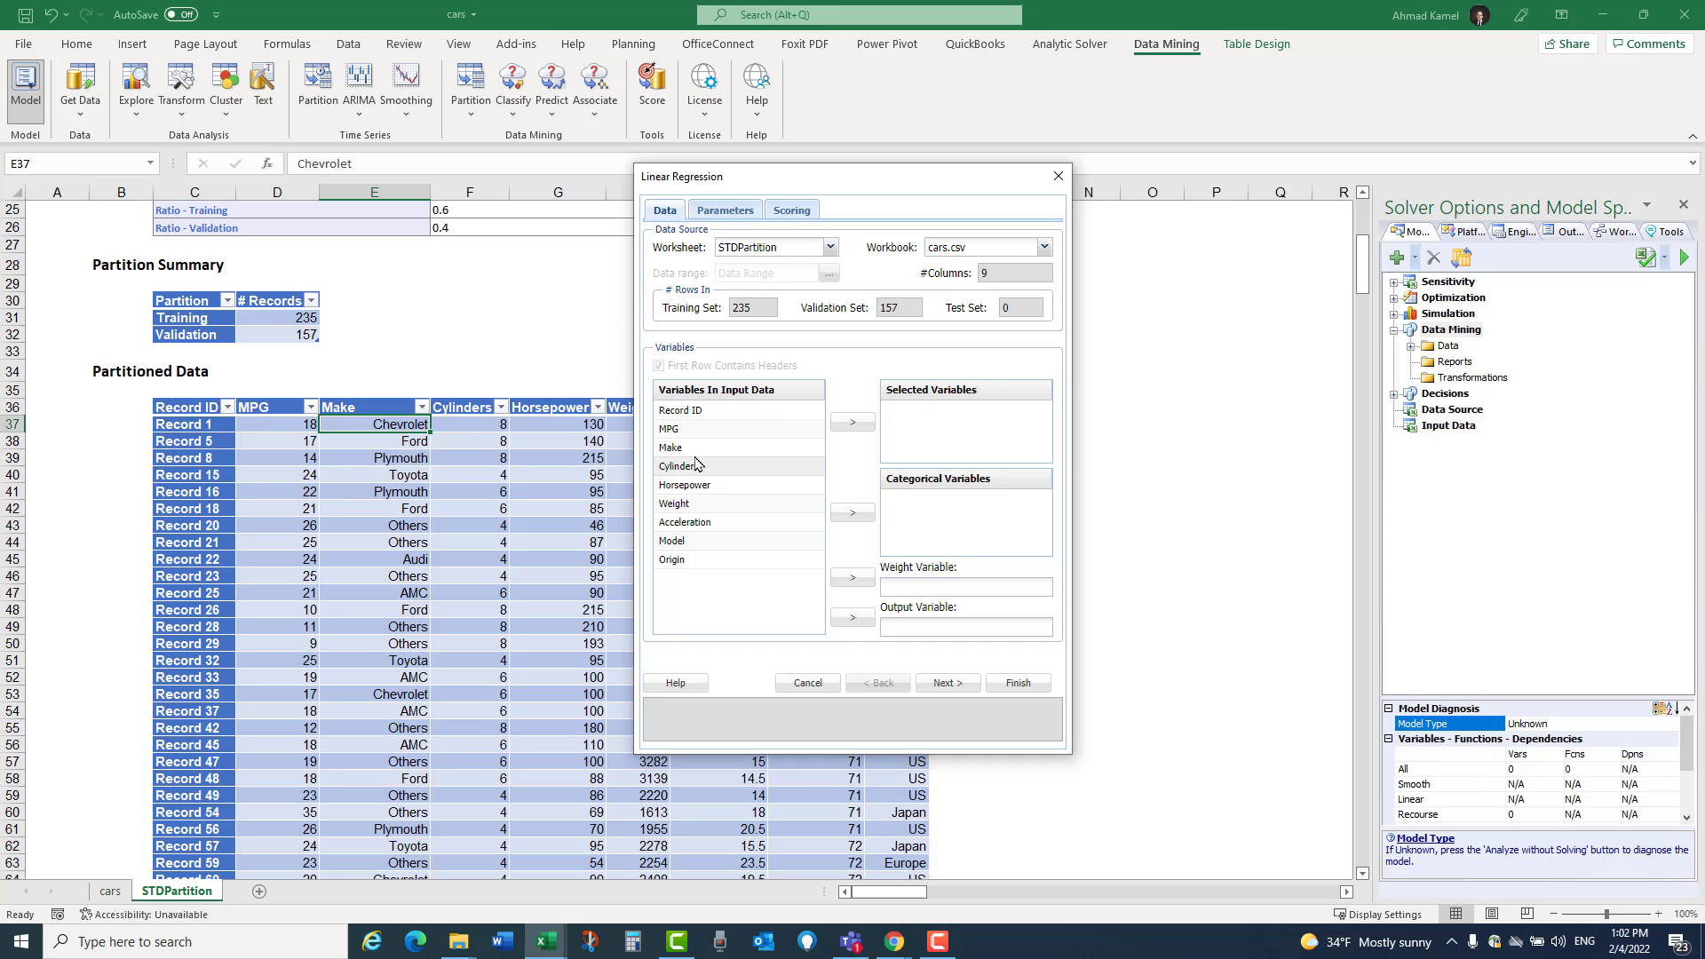
left_click(680, 429)
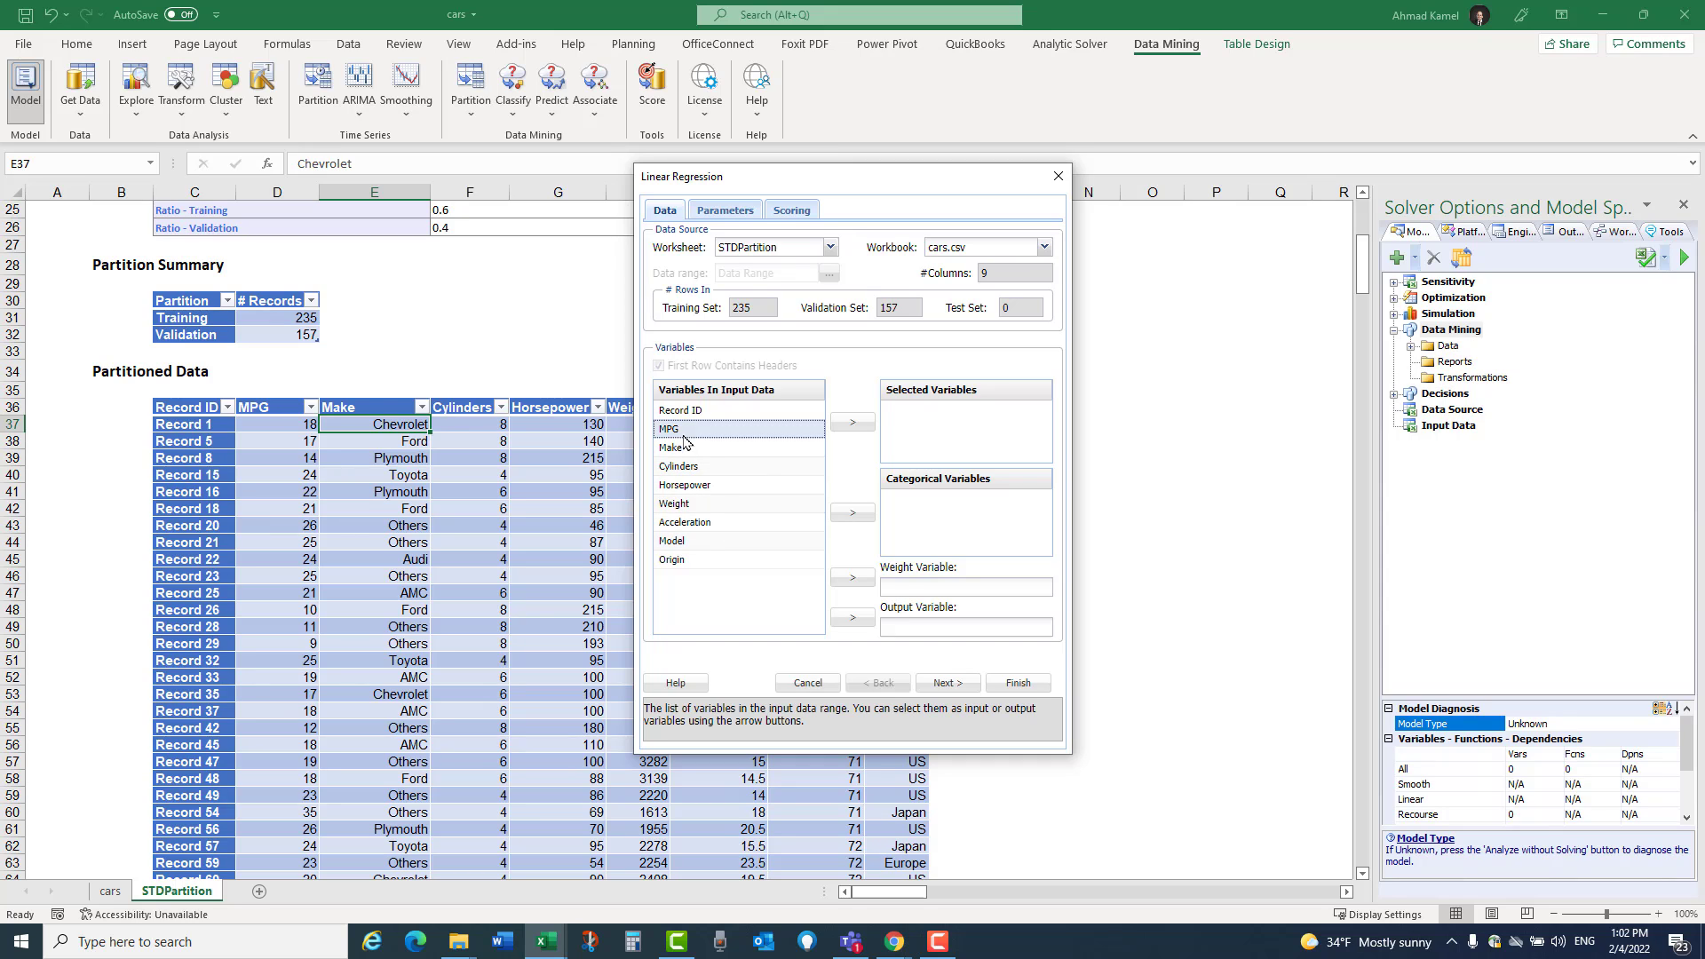
left_click(848, 621)
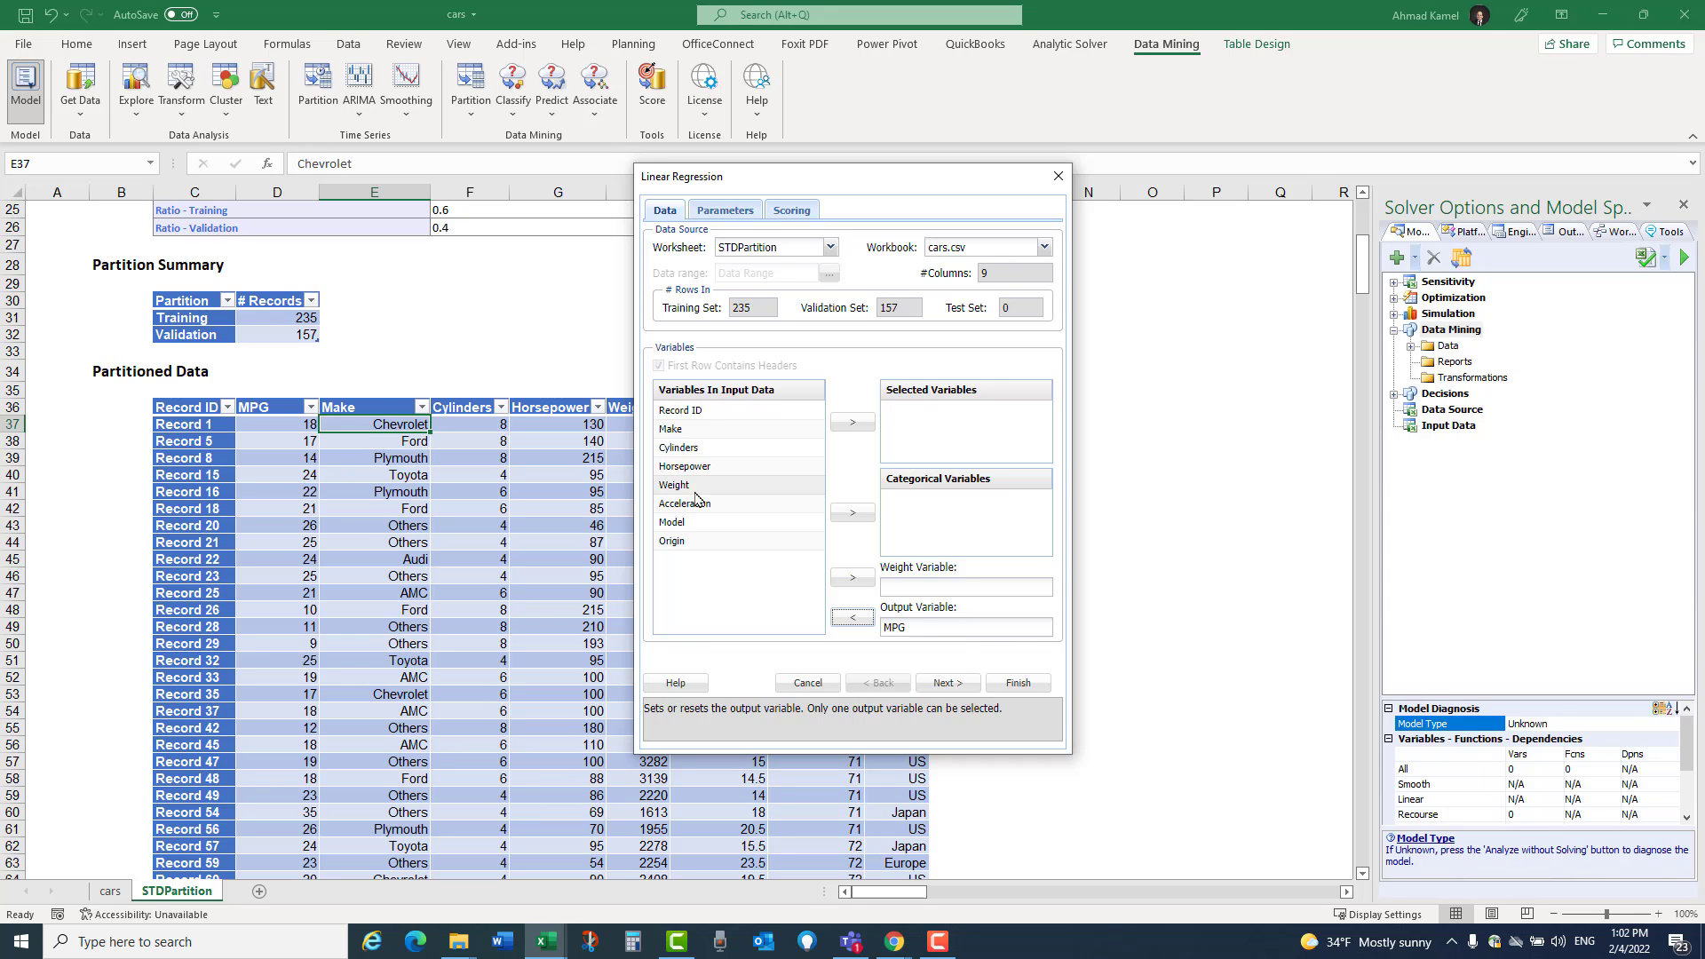
Step: Add Make and Origin as categorical variables of the linear regression, moving the dialog clear of the partitioned data table
left_click(670, 430)
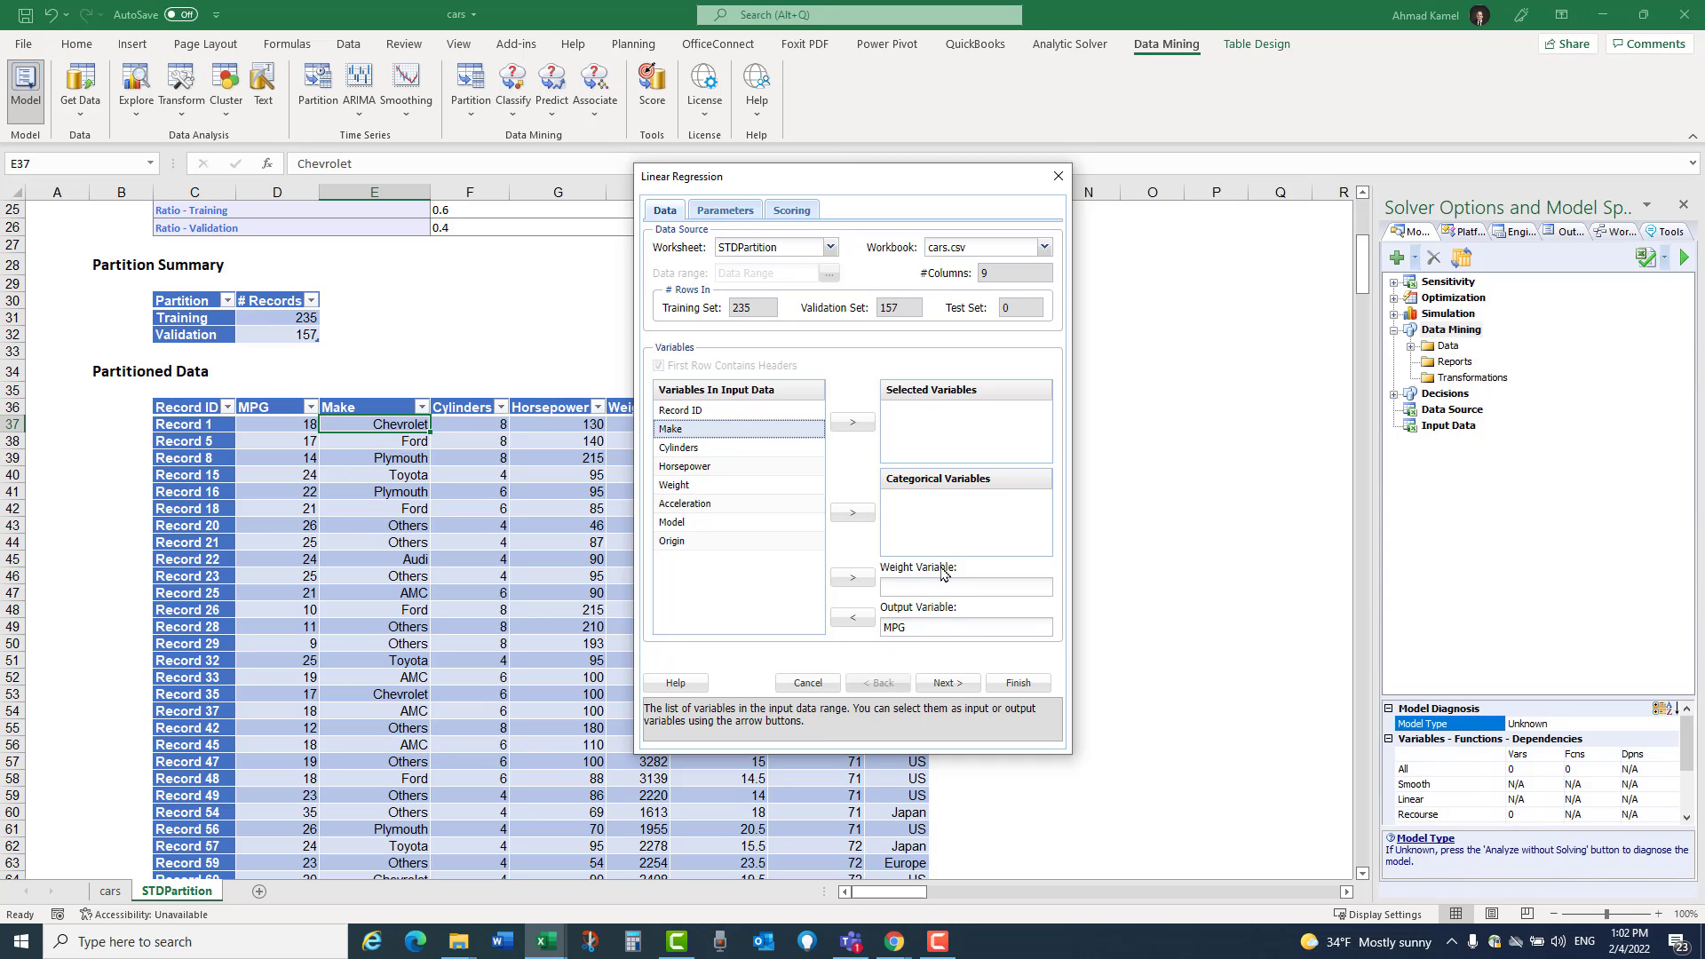
left_click(852, 513)
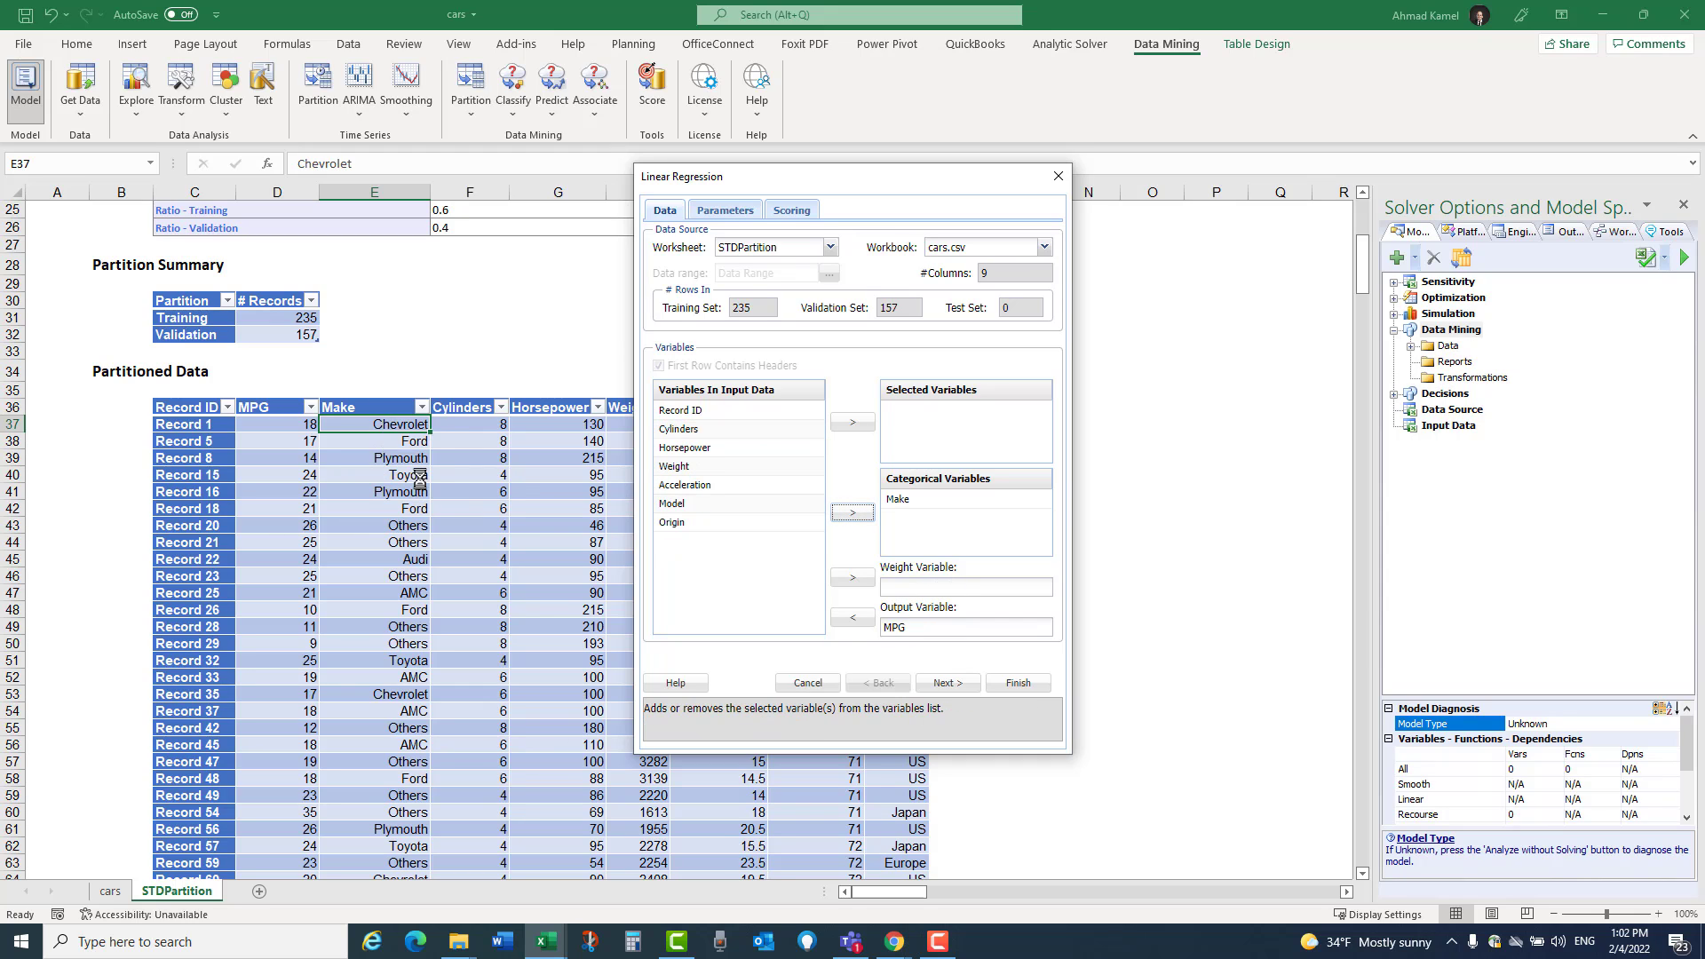
left_click_drag(803, 181, 1119, 150)
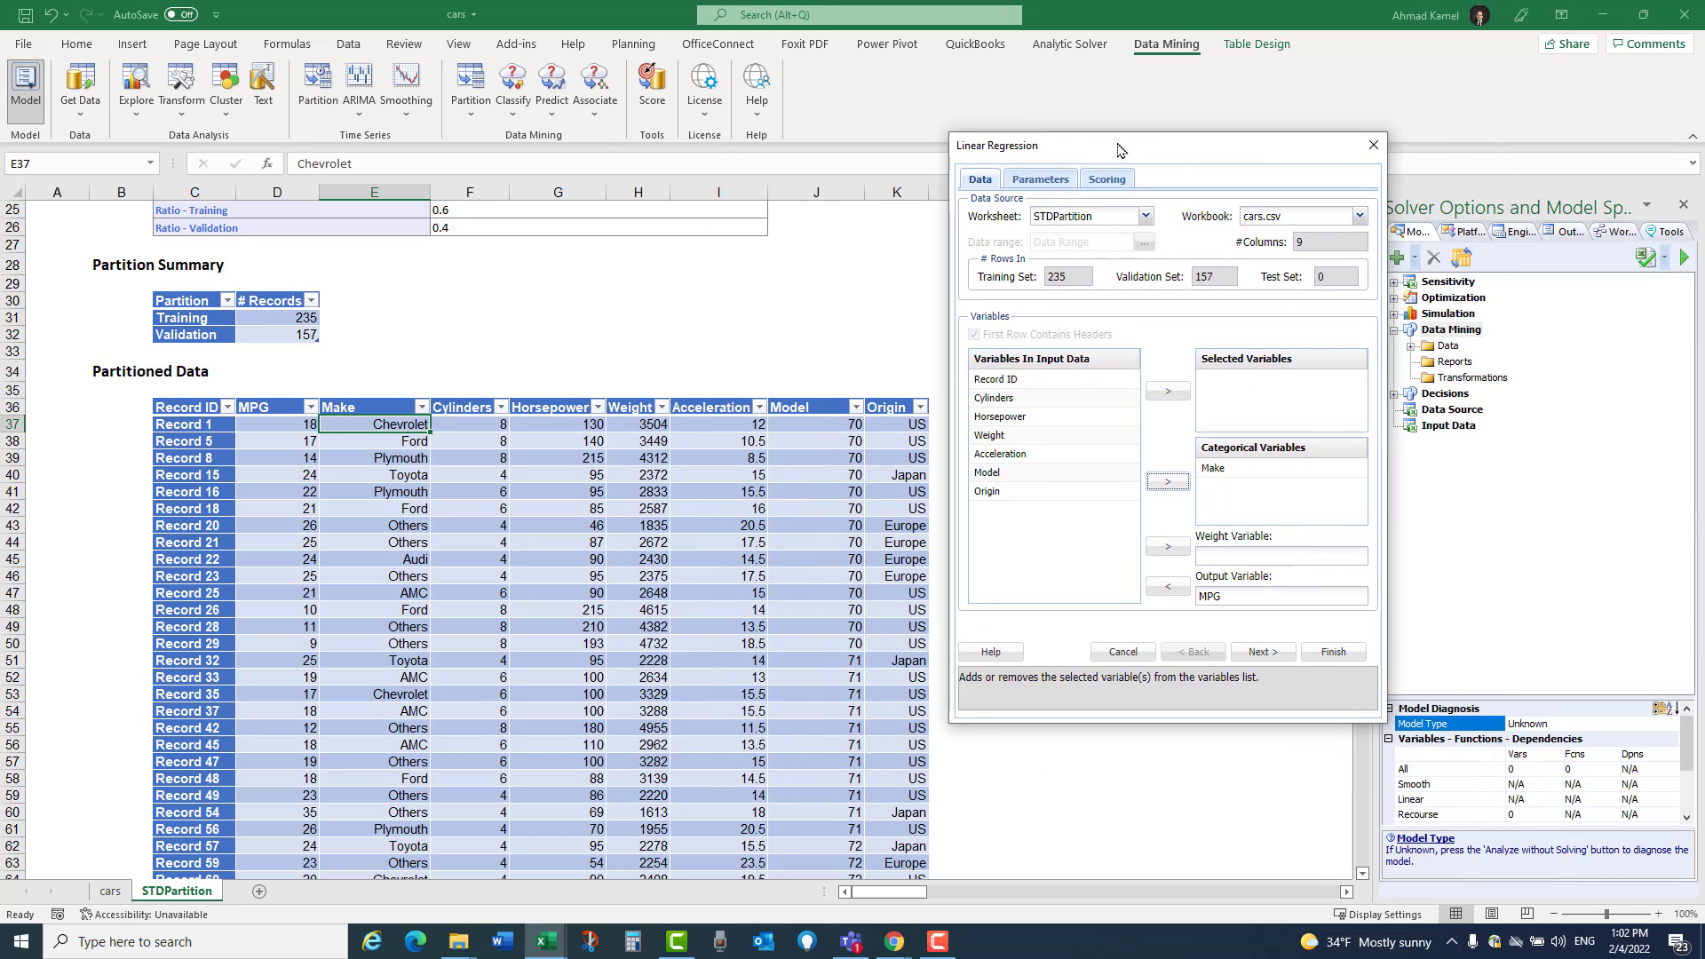
left_click(994, 493)
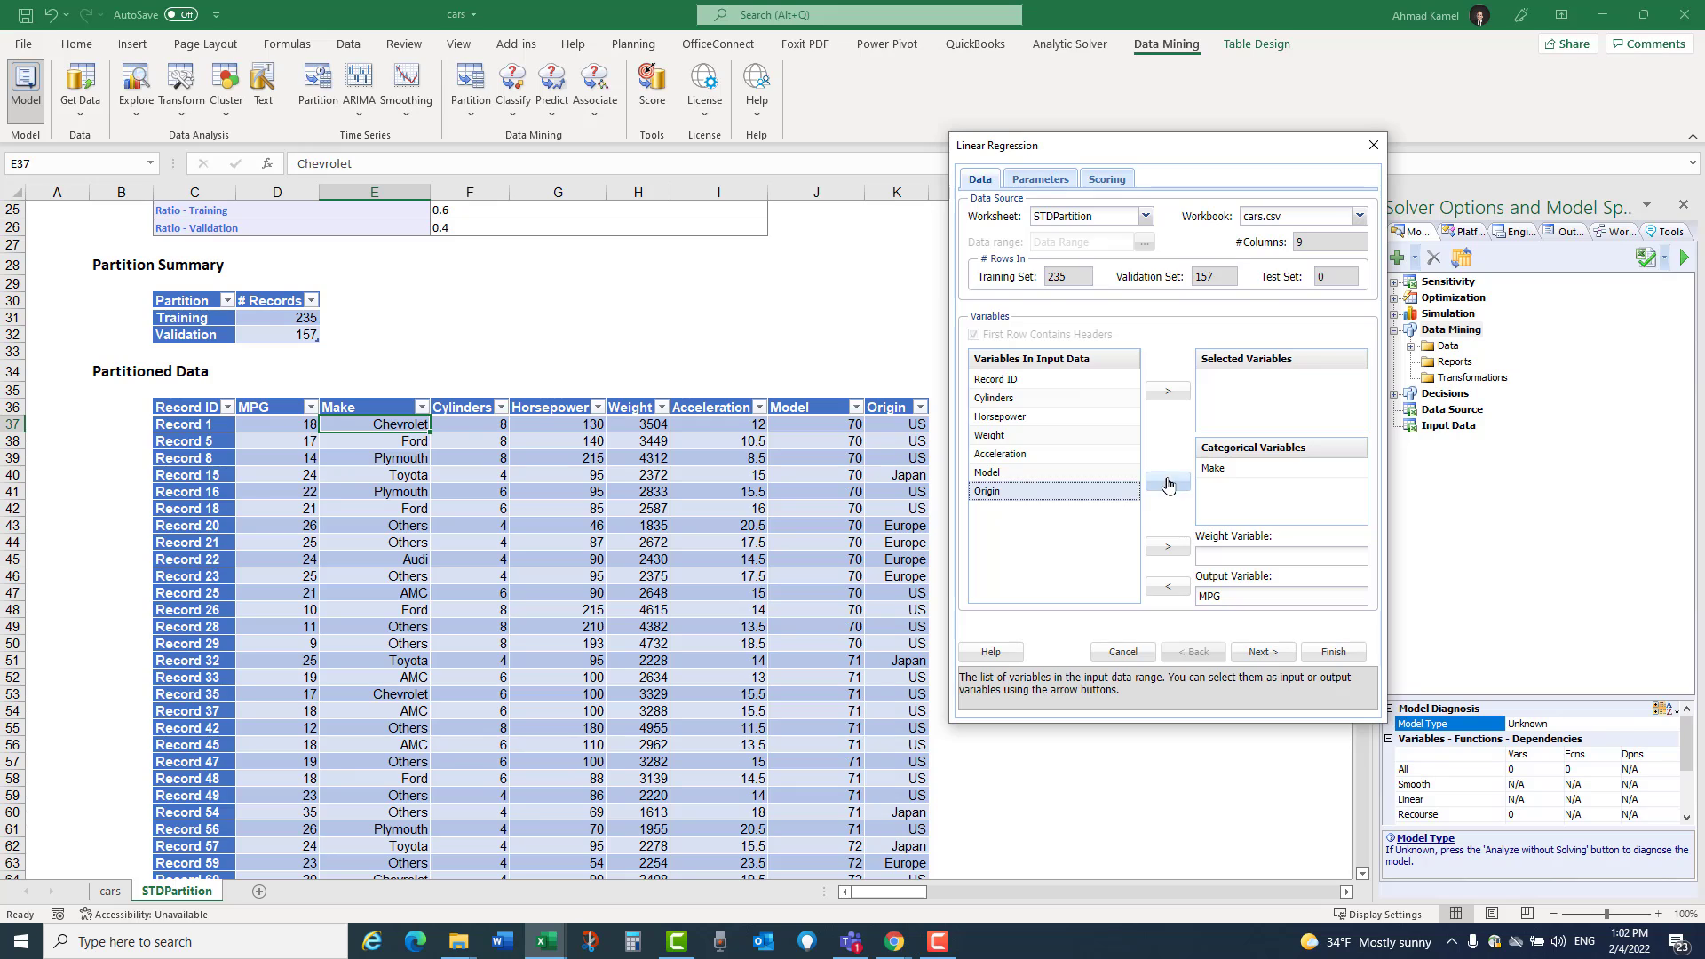
left_click(1167, 482)
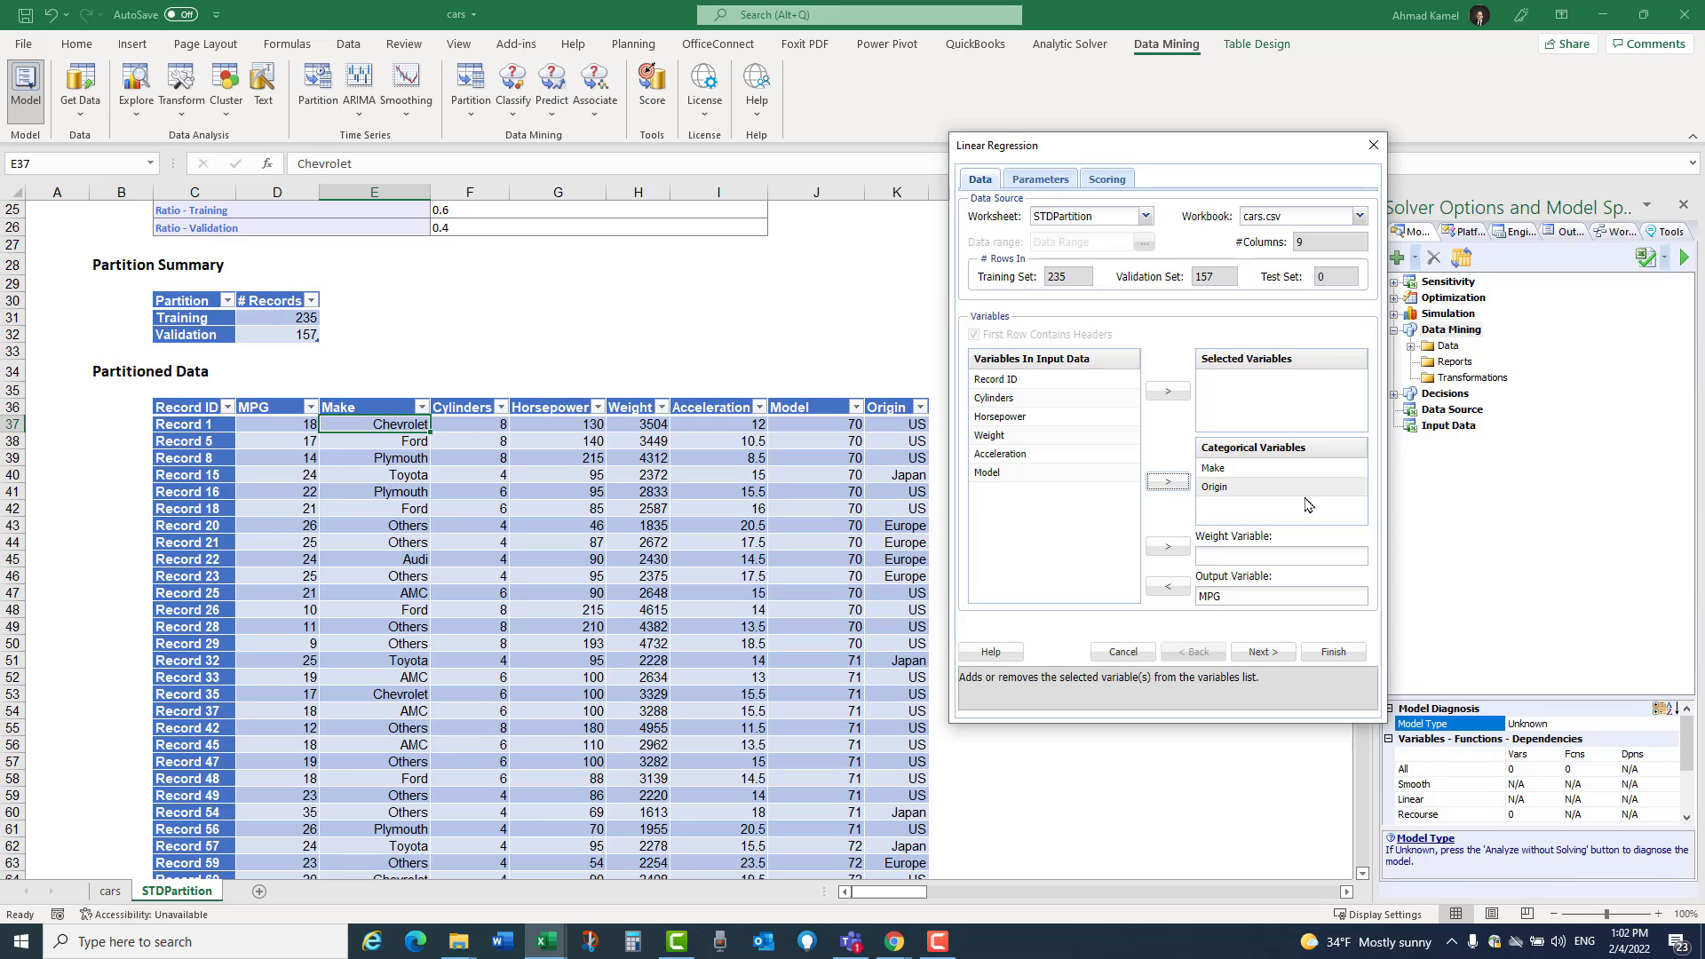
Step: Add Horsepower, Weight, Model, Cylinders and Acceleration as selected scale variables of the linear regression
left_click(1003, 399)
left_click(1109, 417)
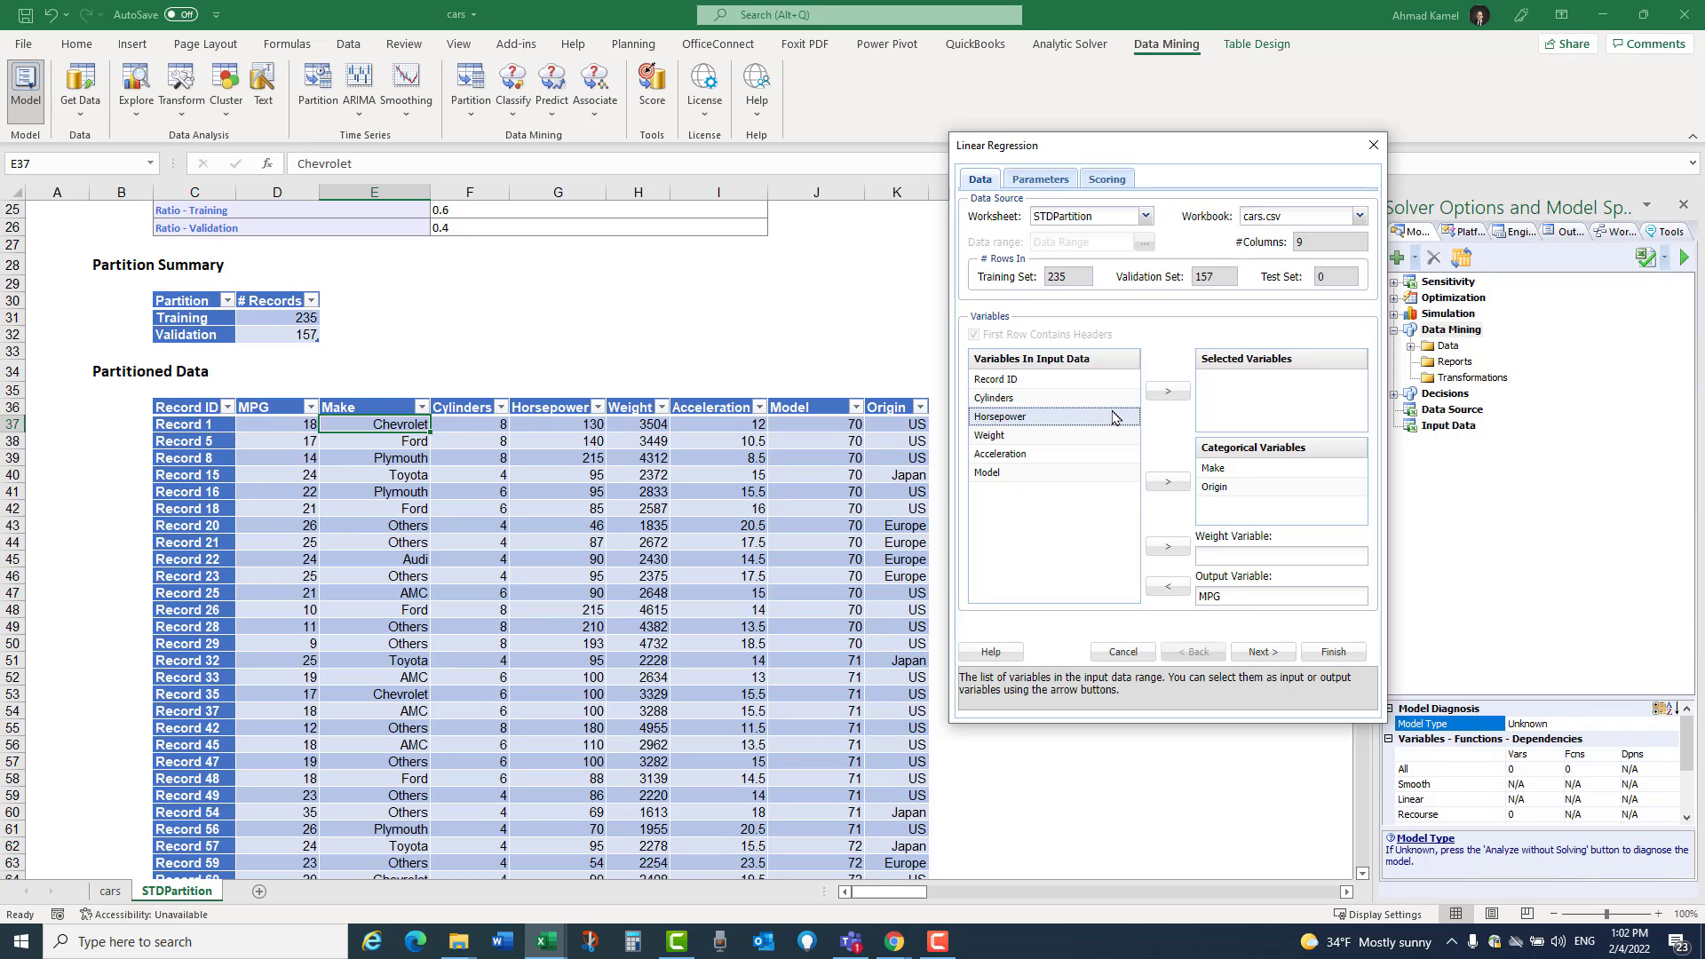
left_click(1167, 391)
left_click(990, 416)
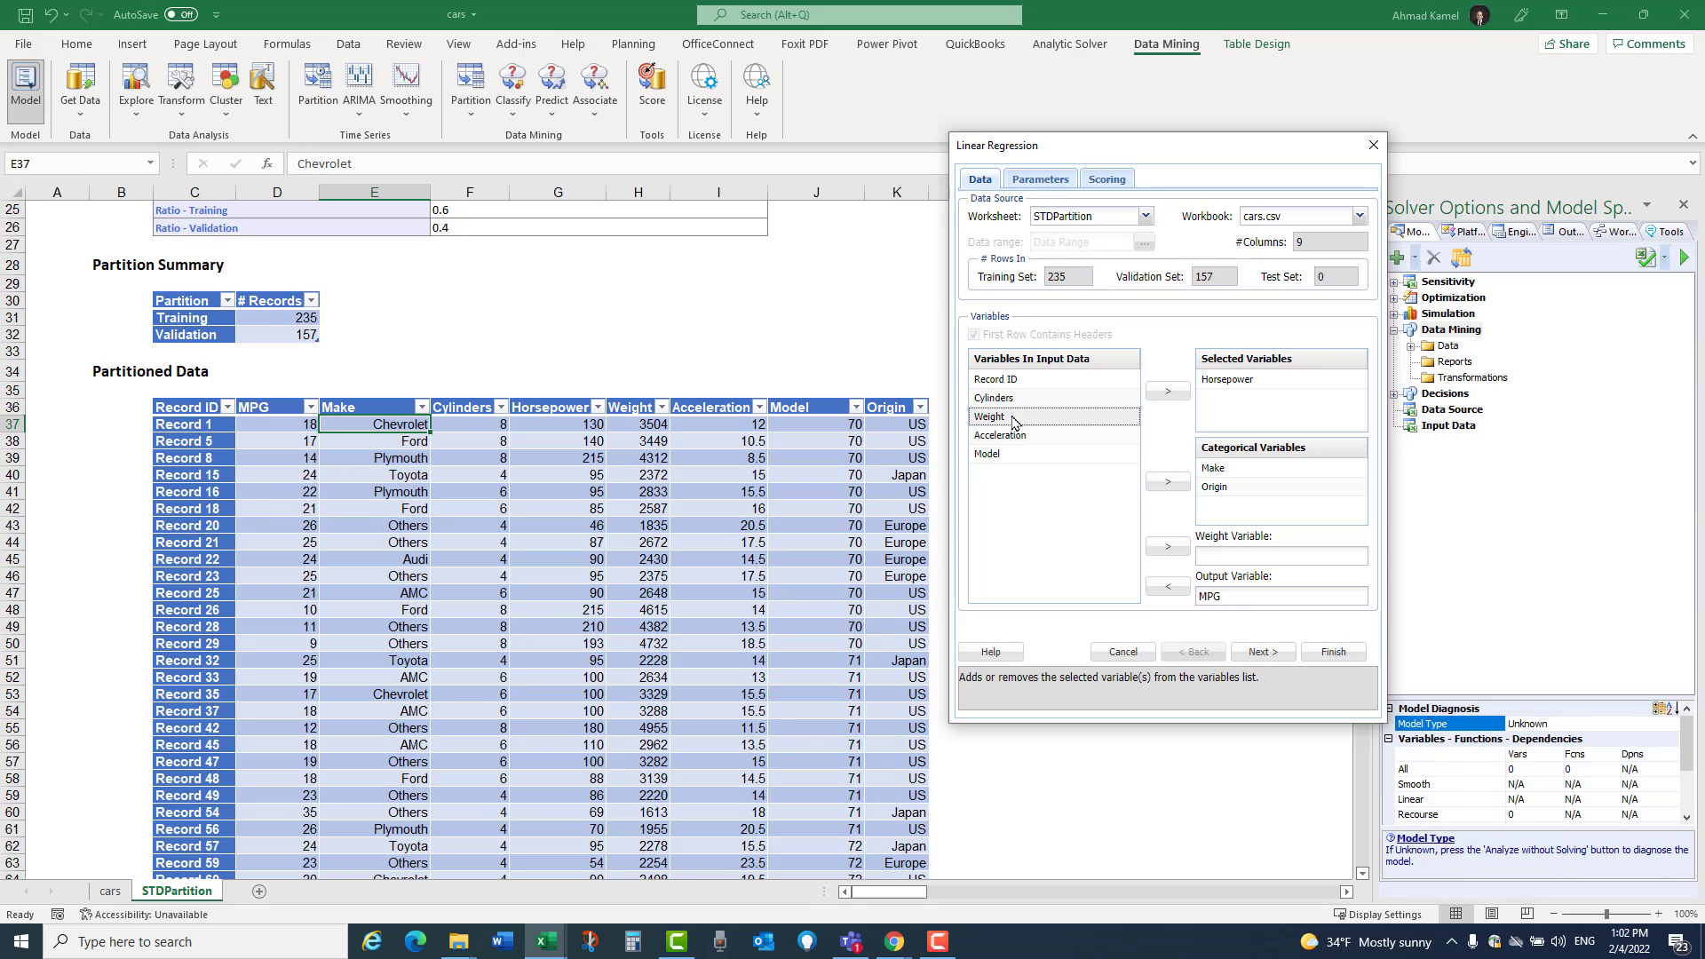
left_click(1167, 391)
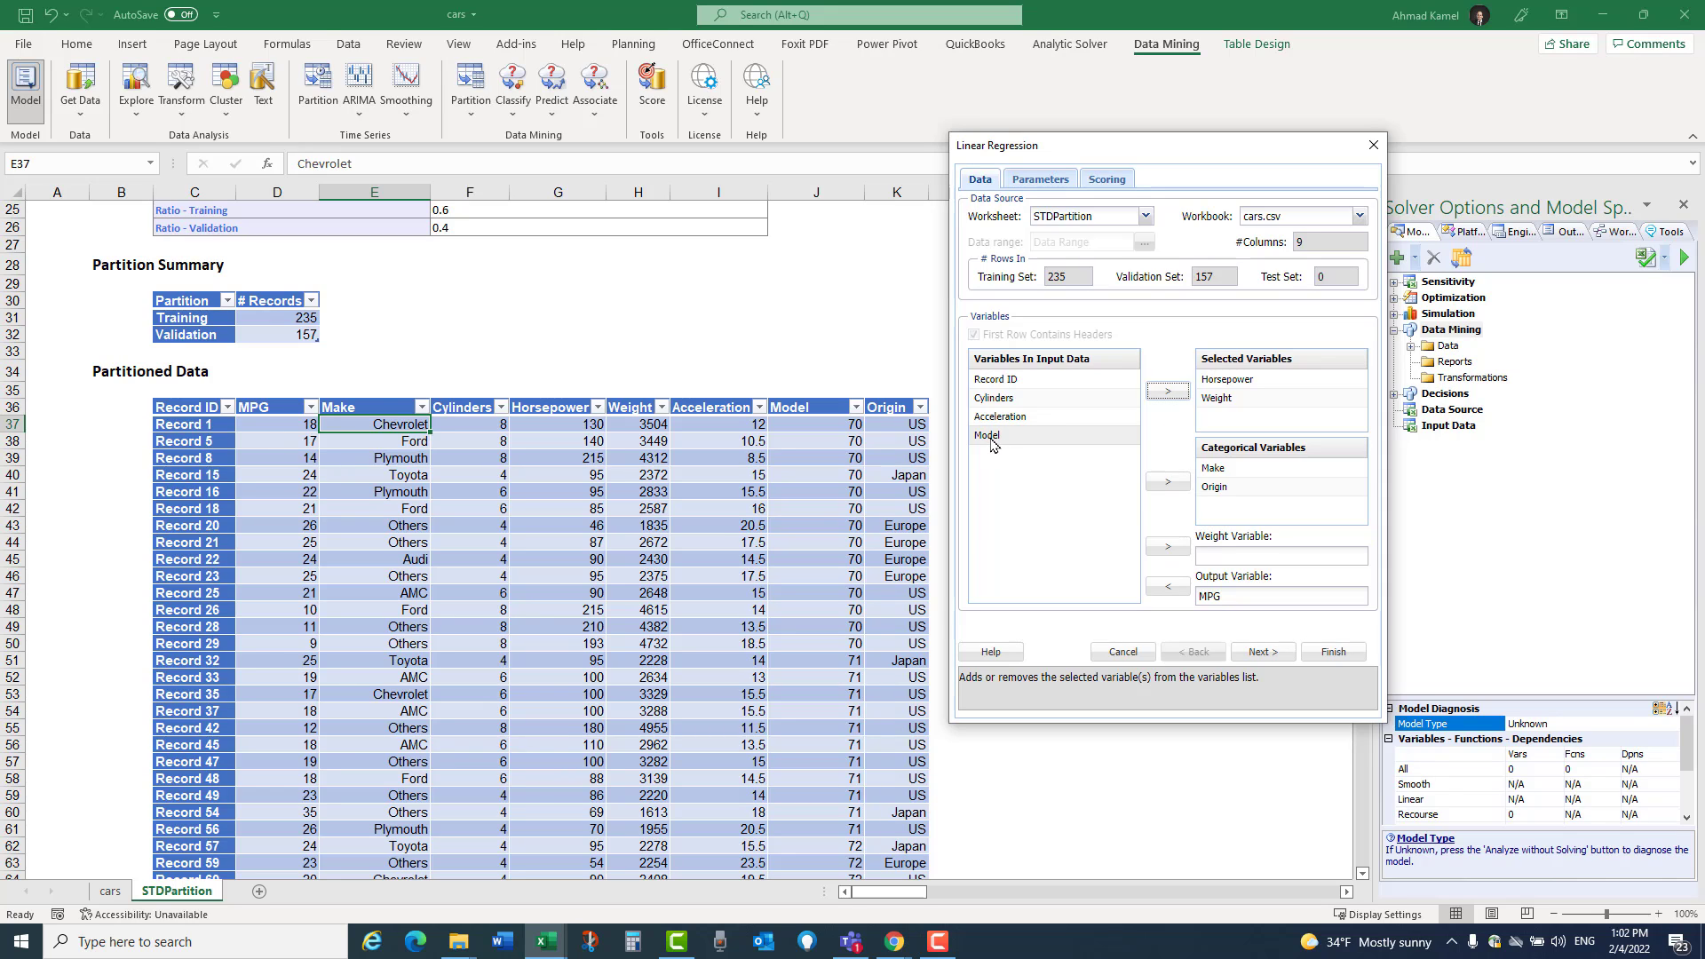
left_click(988, 435)
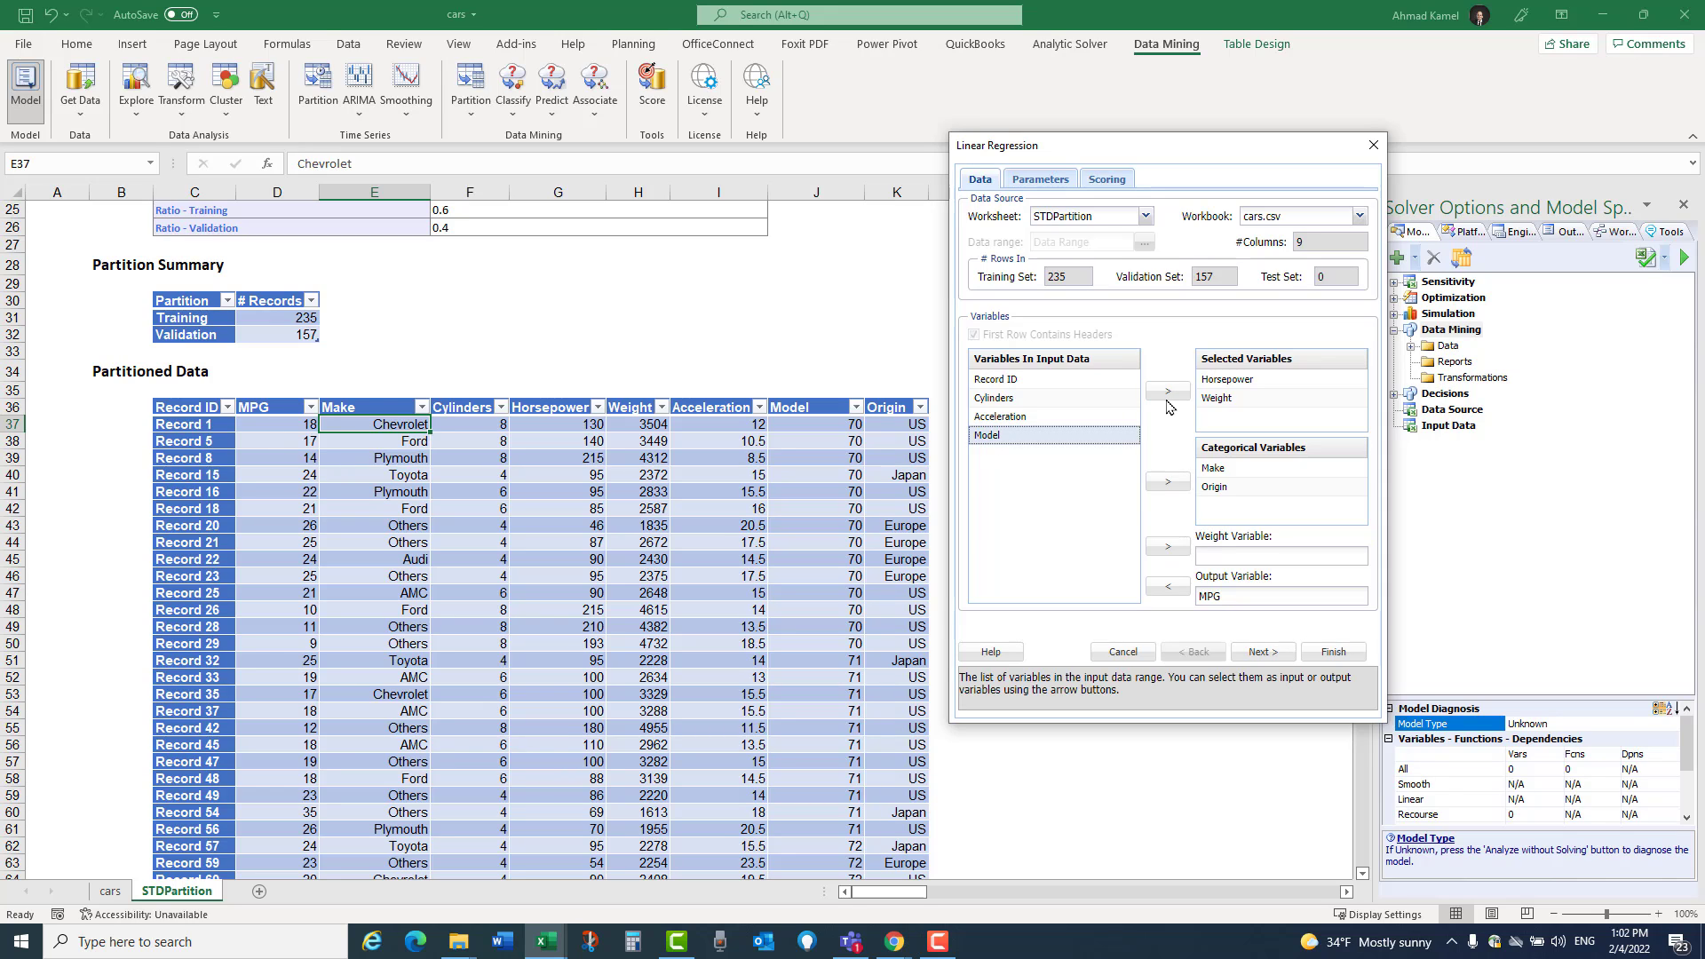
left_click(1167, 391)
left_click(996, 398)
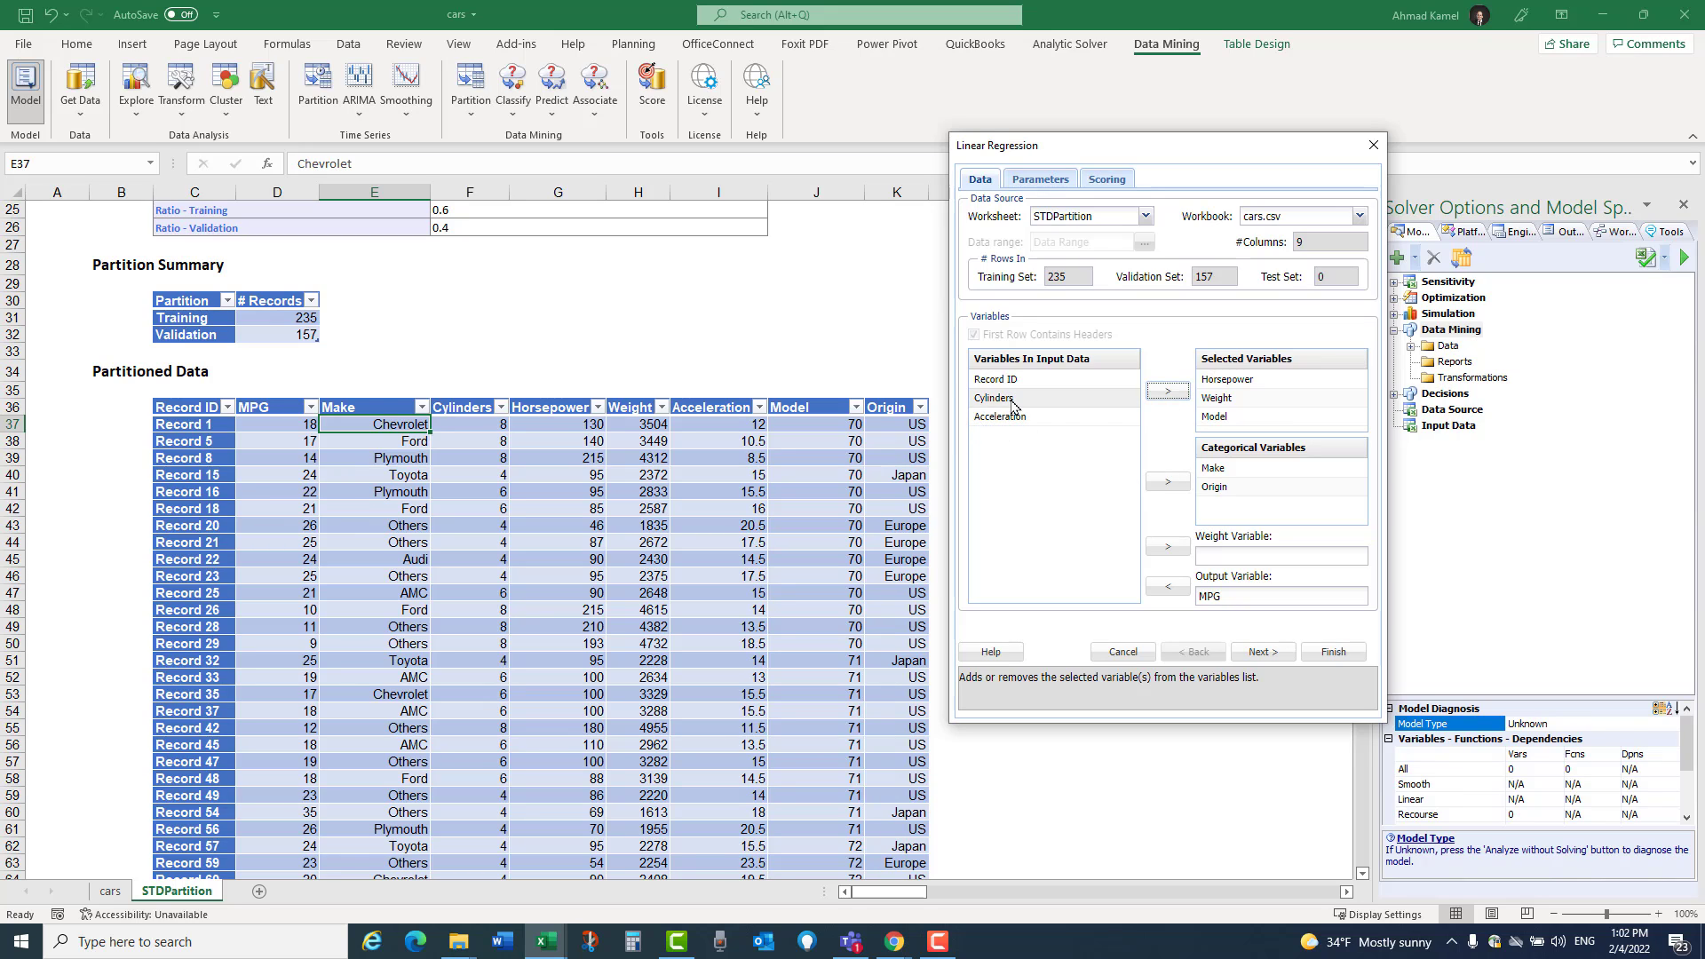
left_click(1168, 391)
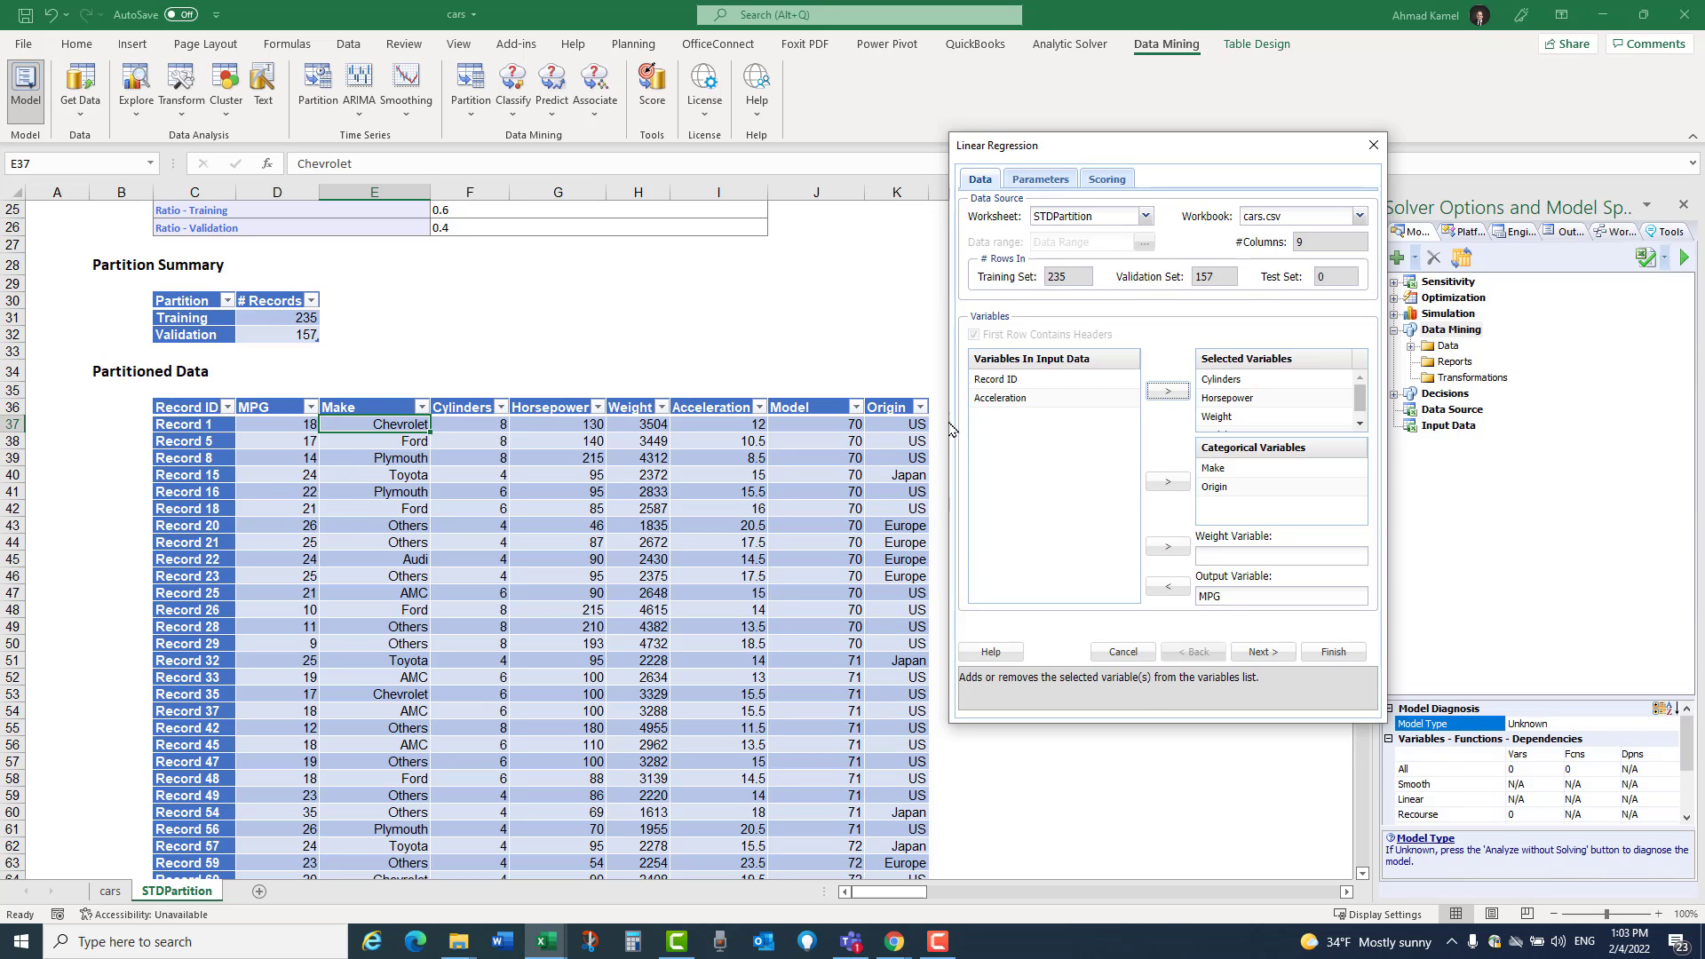
left_click(998, 399)
Step: Keep the default regression parameters, include detailed reports for both training and validation scoring, and run the linear regression
left_click(1264, 654)
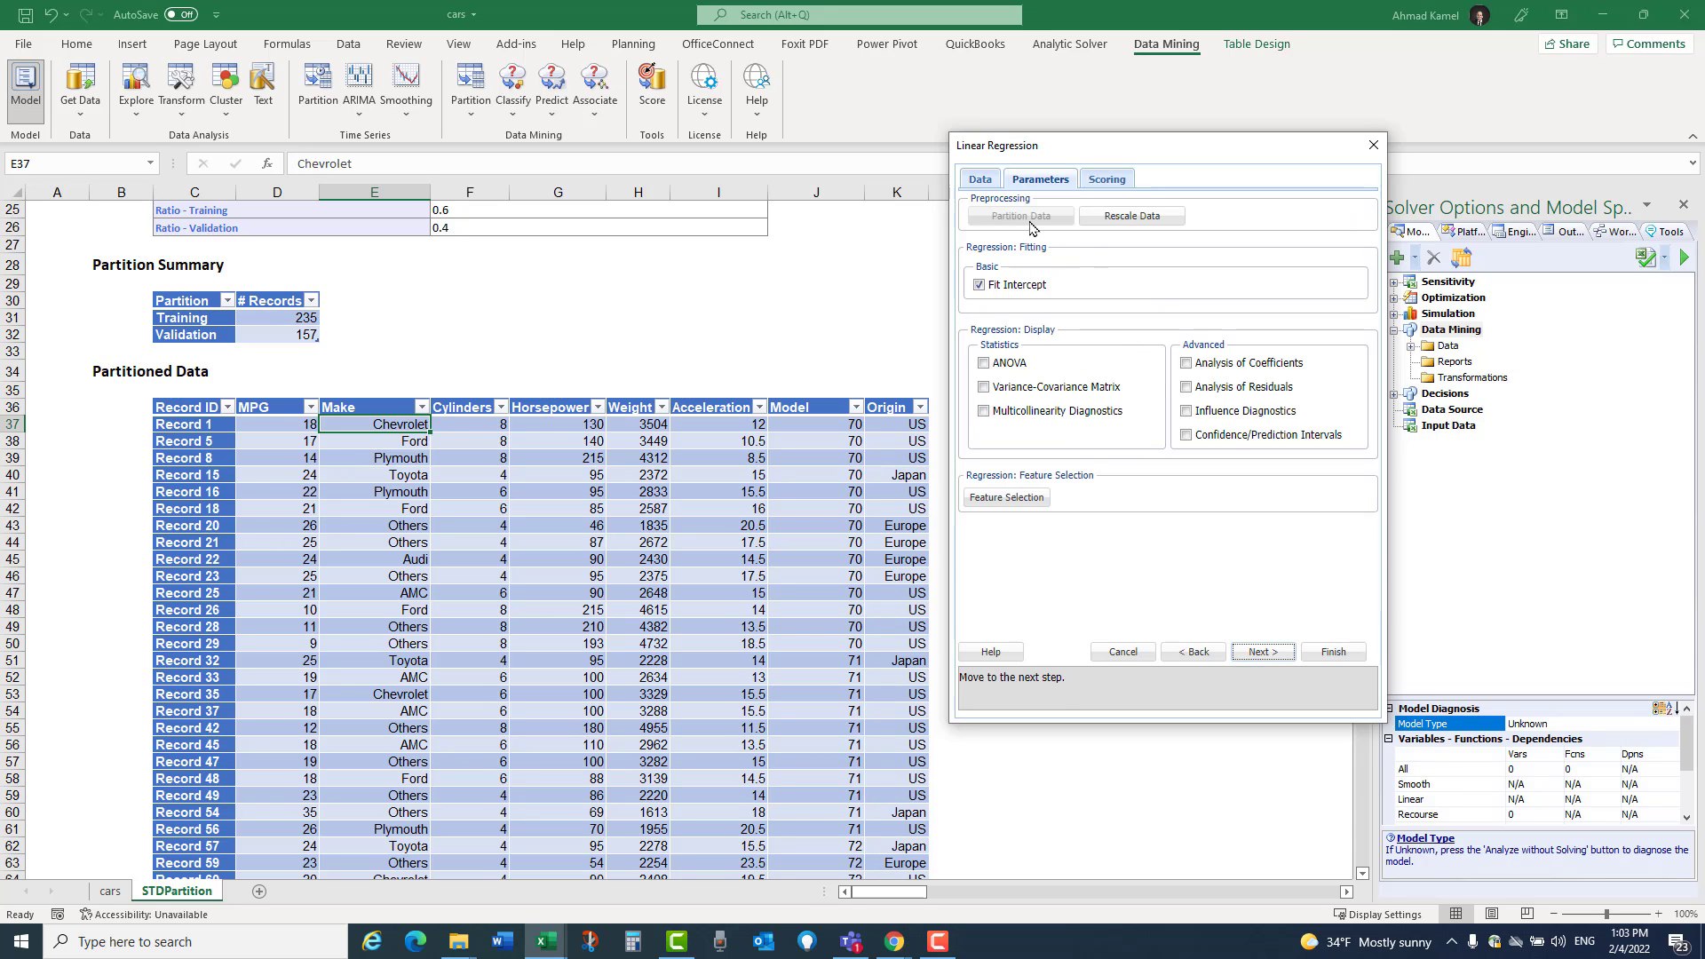
left_click(1264, 654)
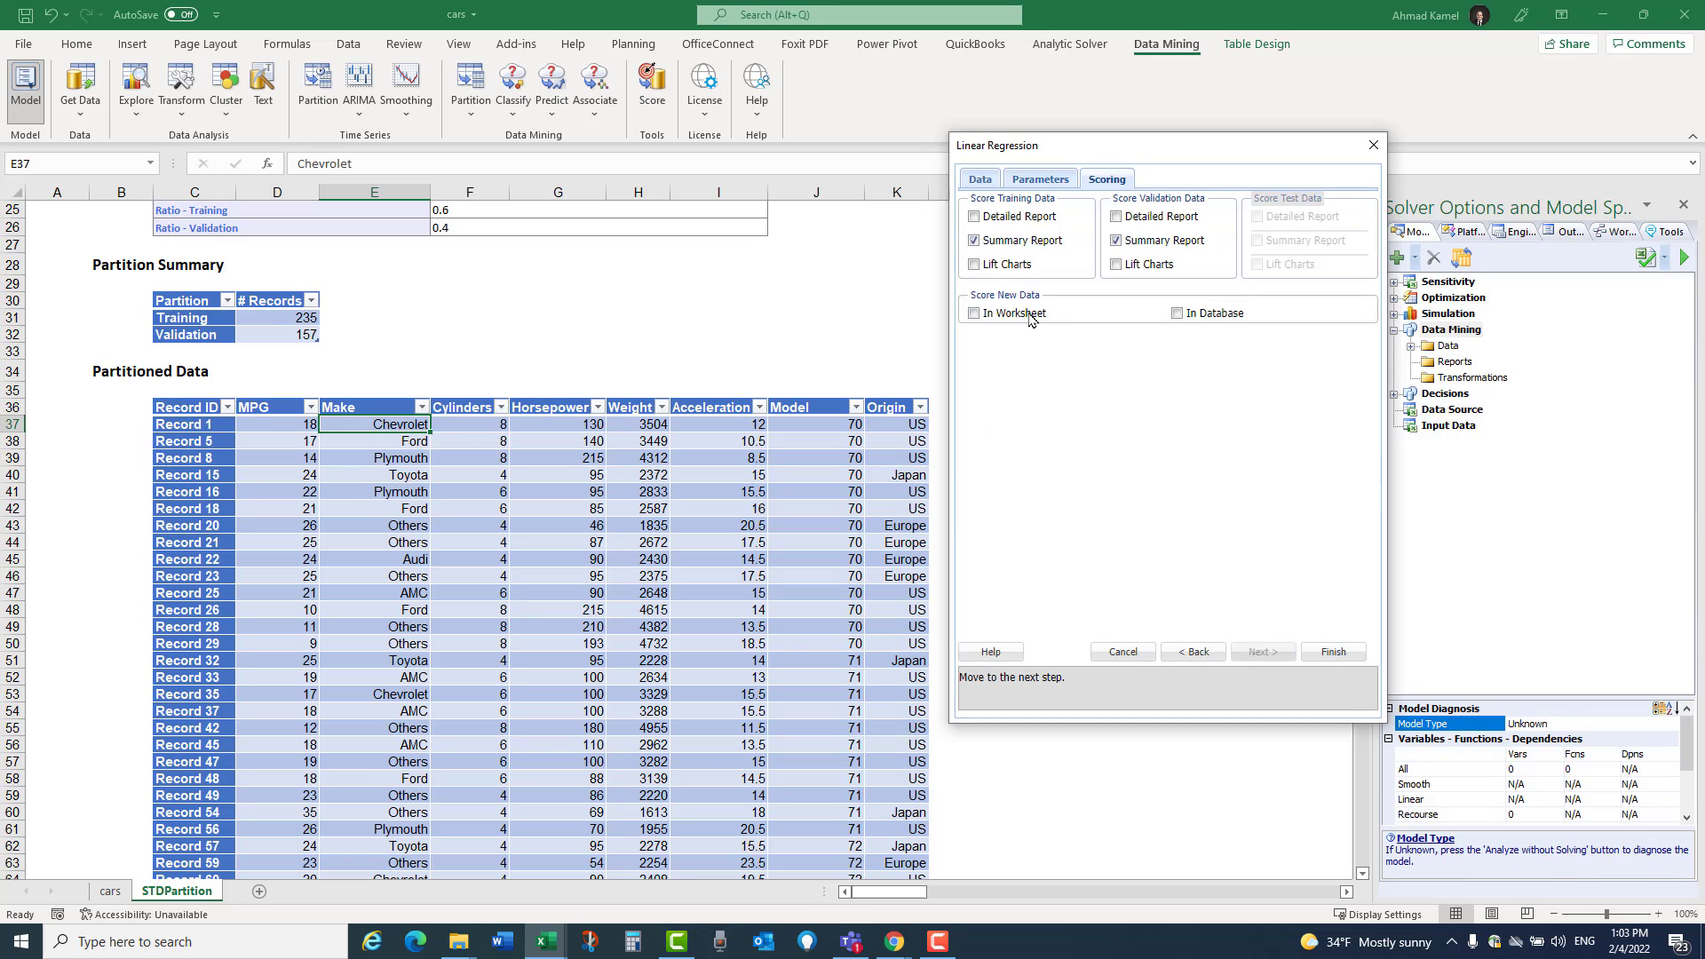
left_click(1007, 217)
left_click(1115, 218)
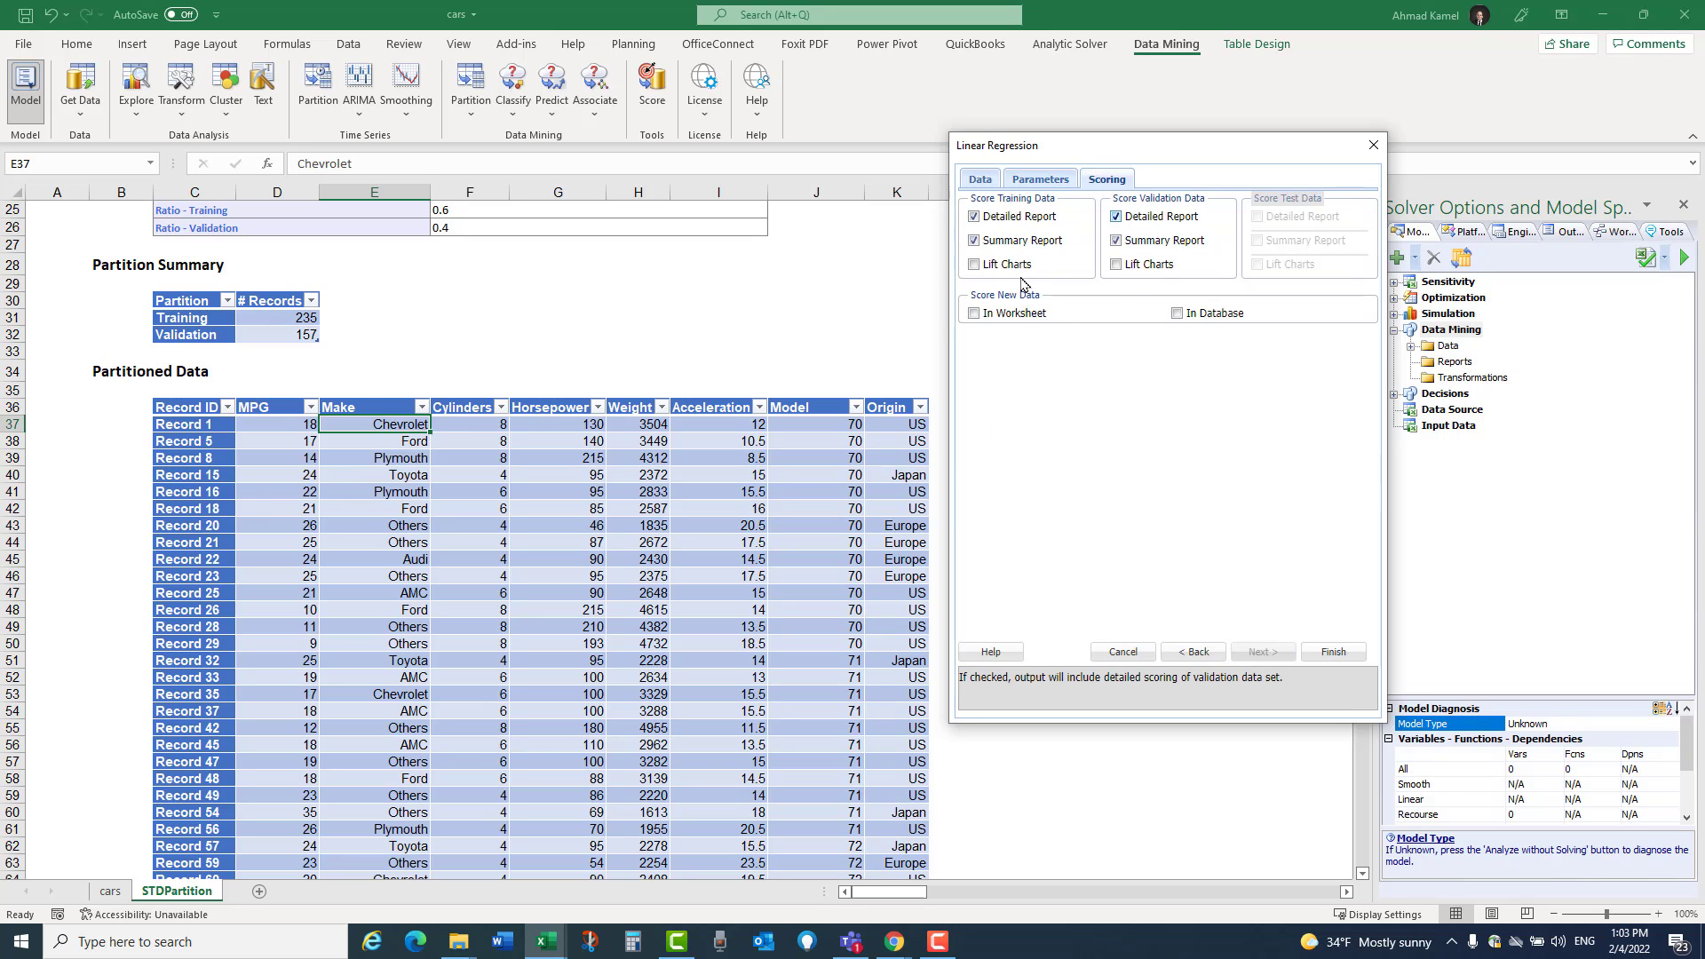
left_click(1332, 652)
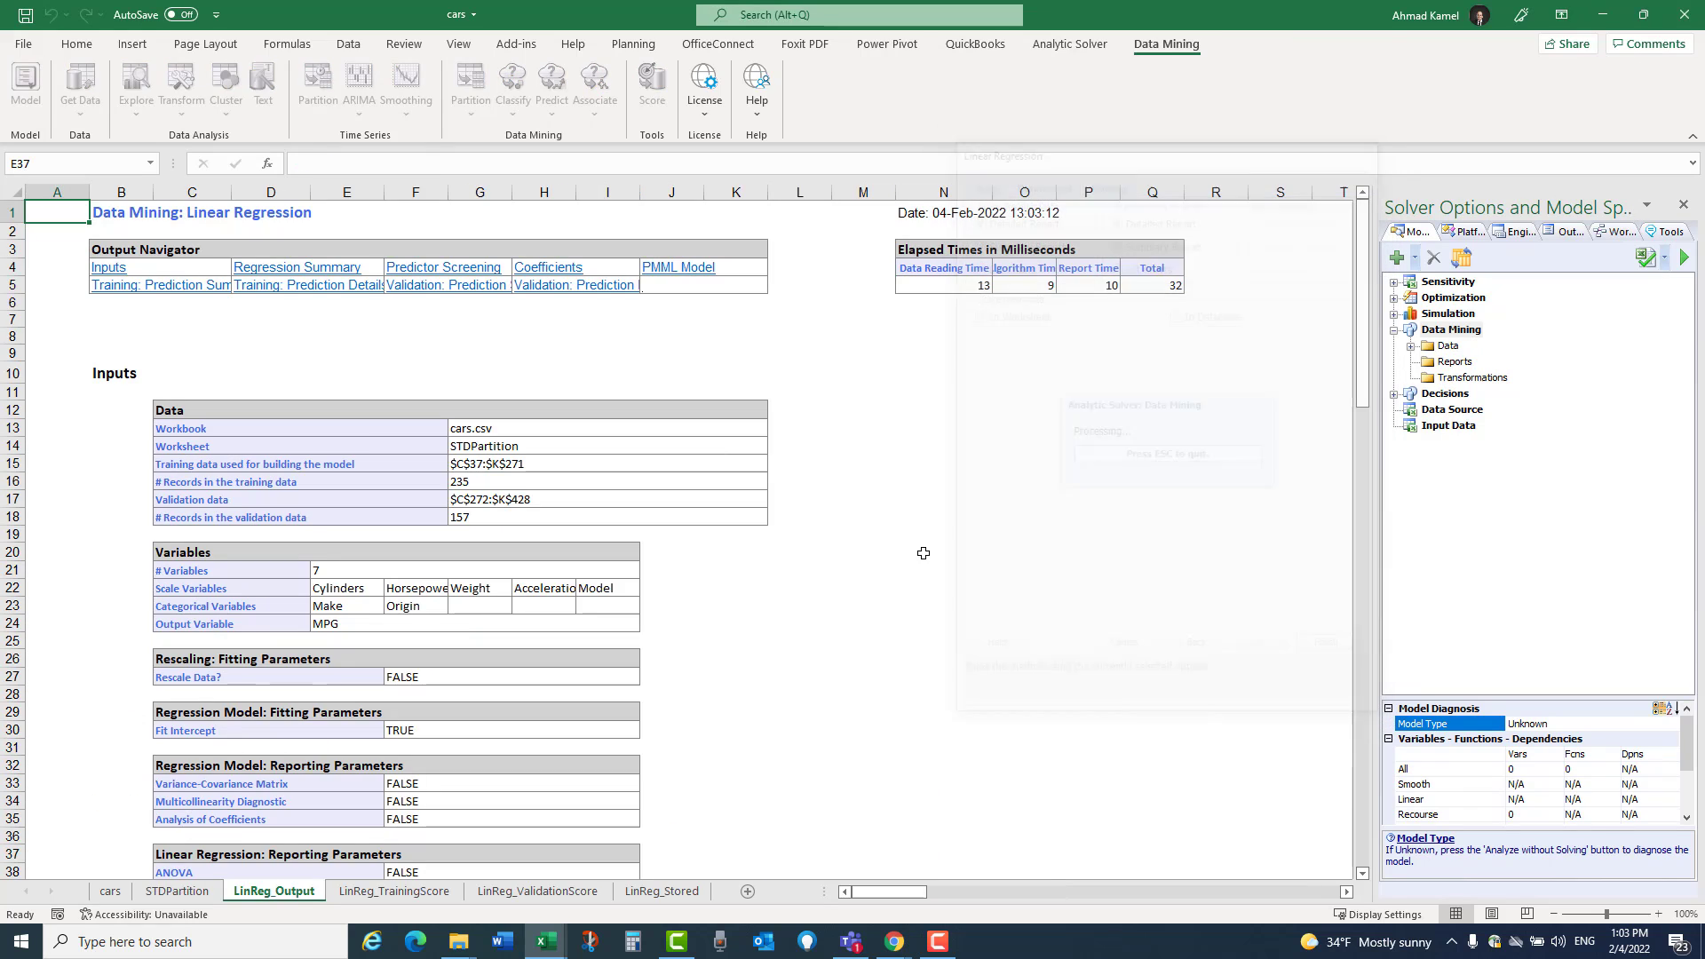
Step: Examine the residual degrees of freedom, R2 and adjusted R2 in the Regression Summary and the Predictor Screening table of LinReg_Output
scroll(678, 642, "down", 5)
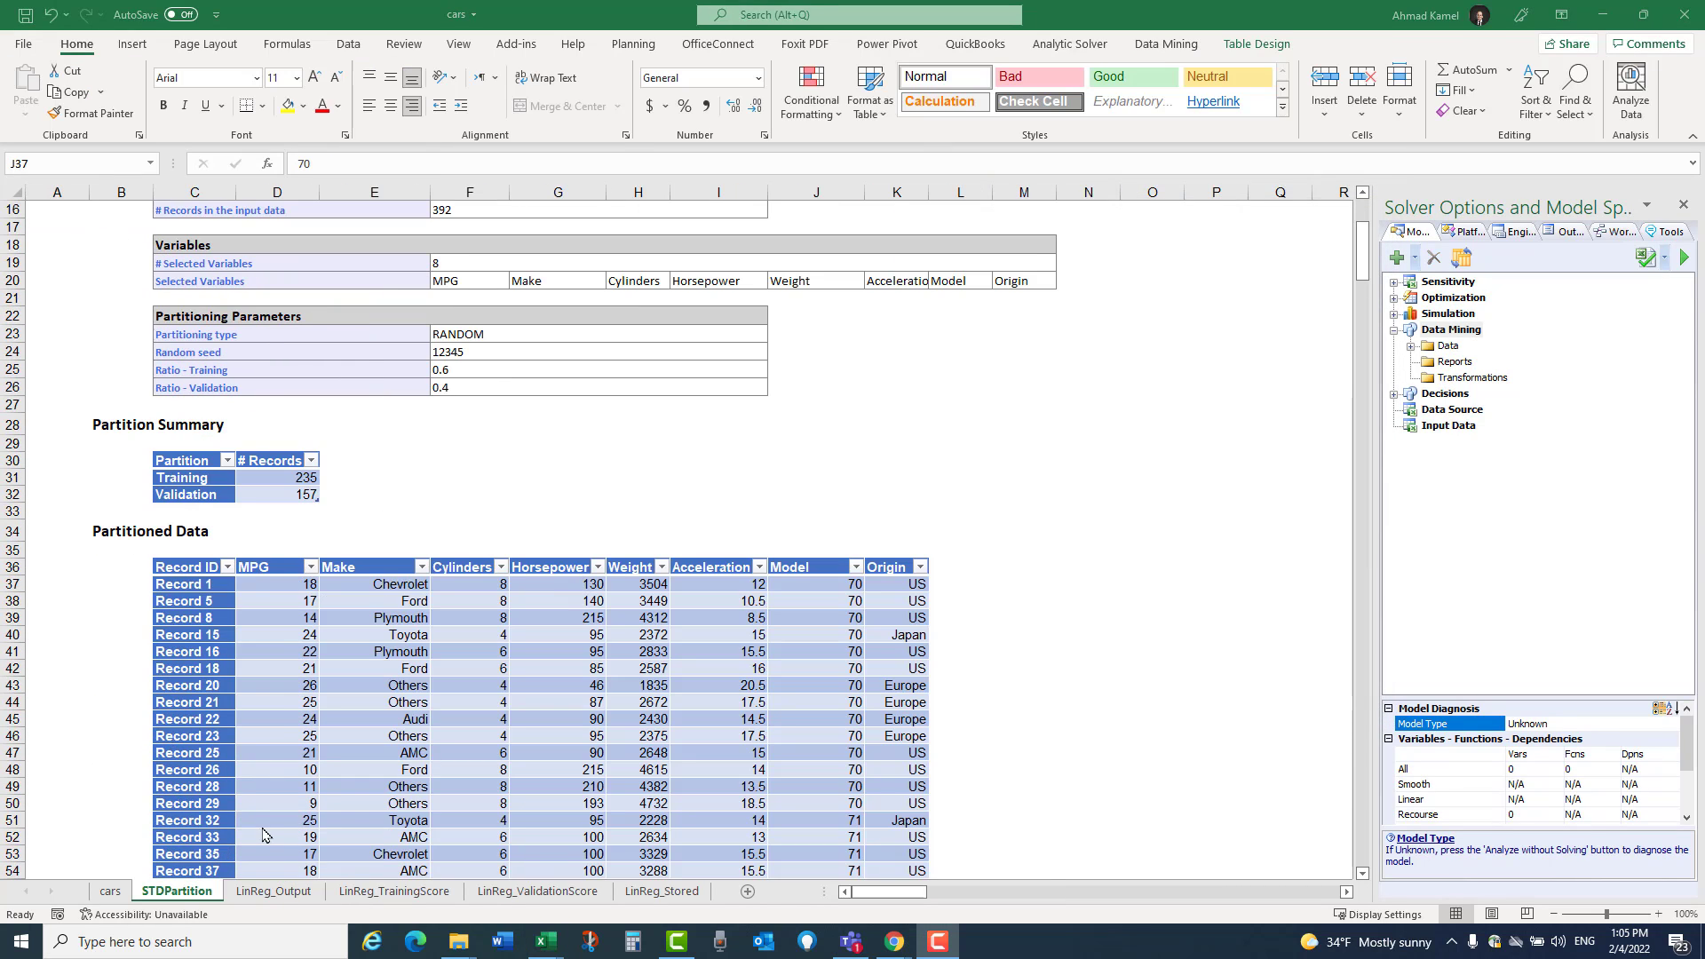
left_click(272, 890)
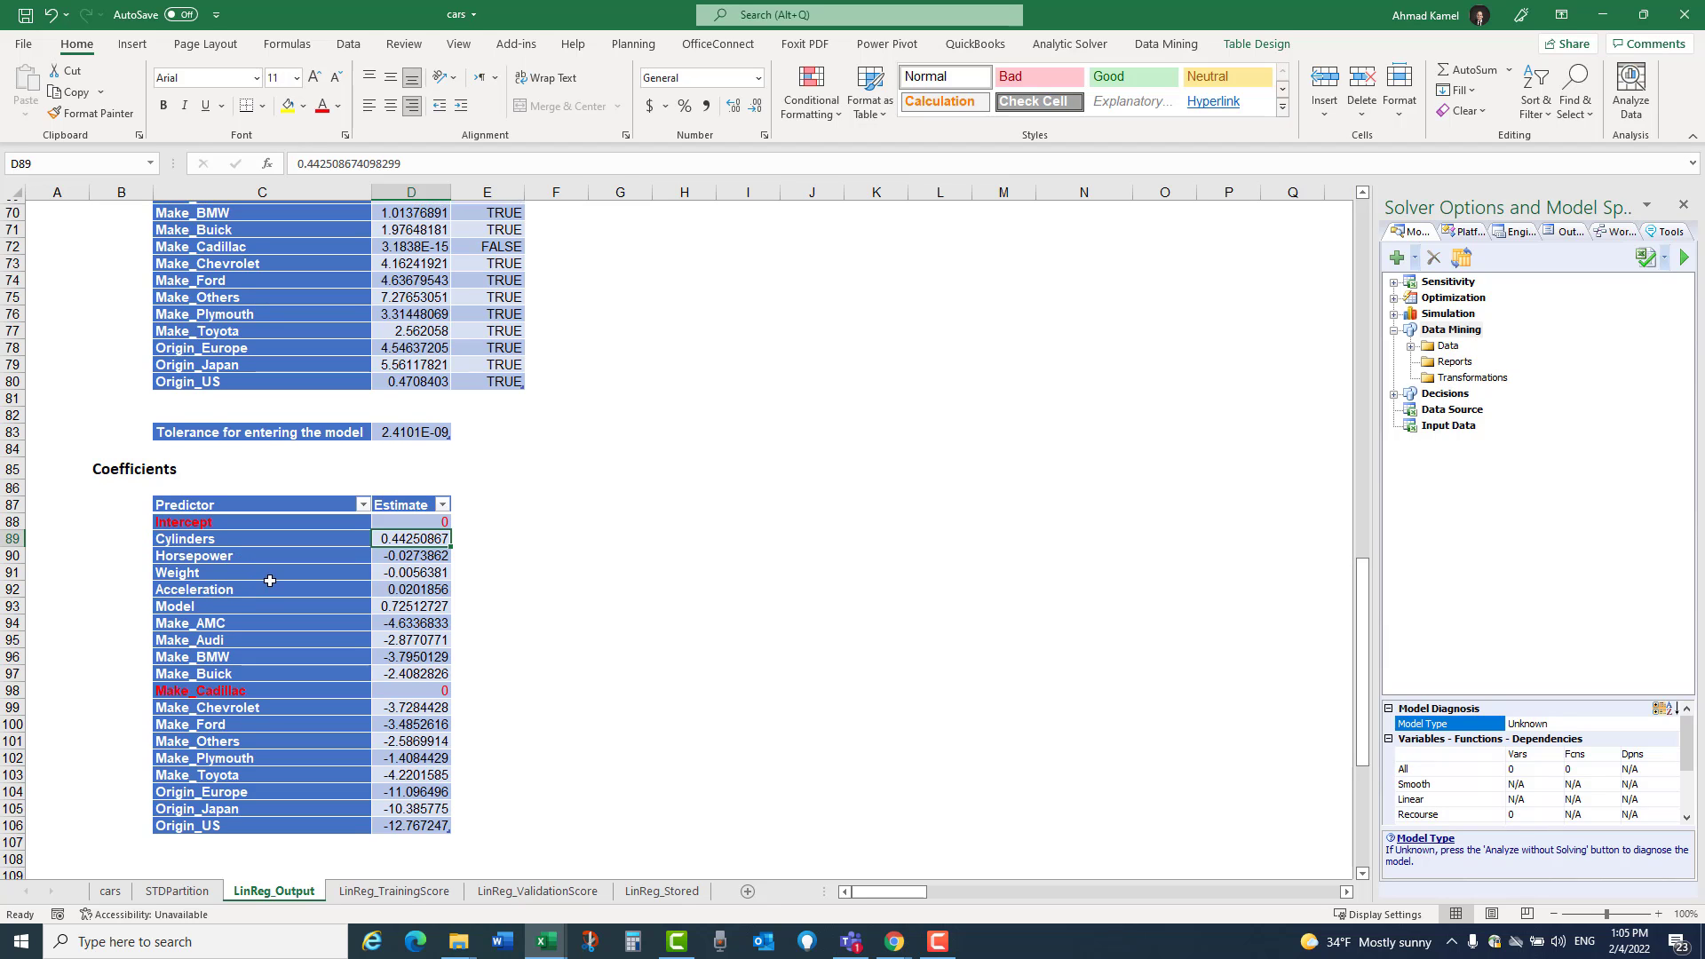
scroll(306, 529, "up", 11)
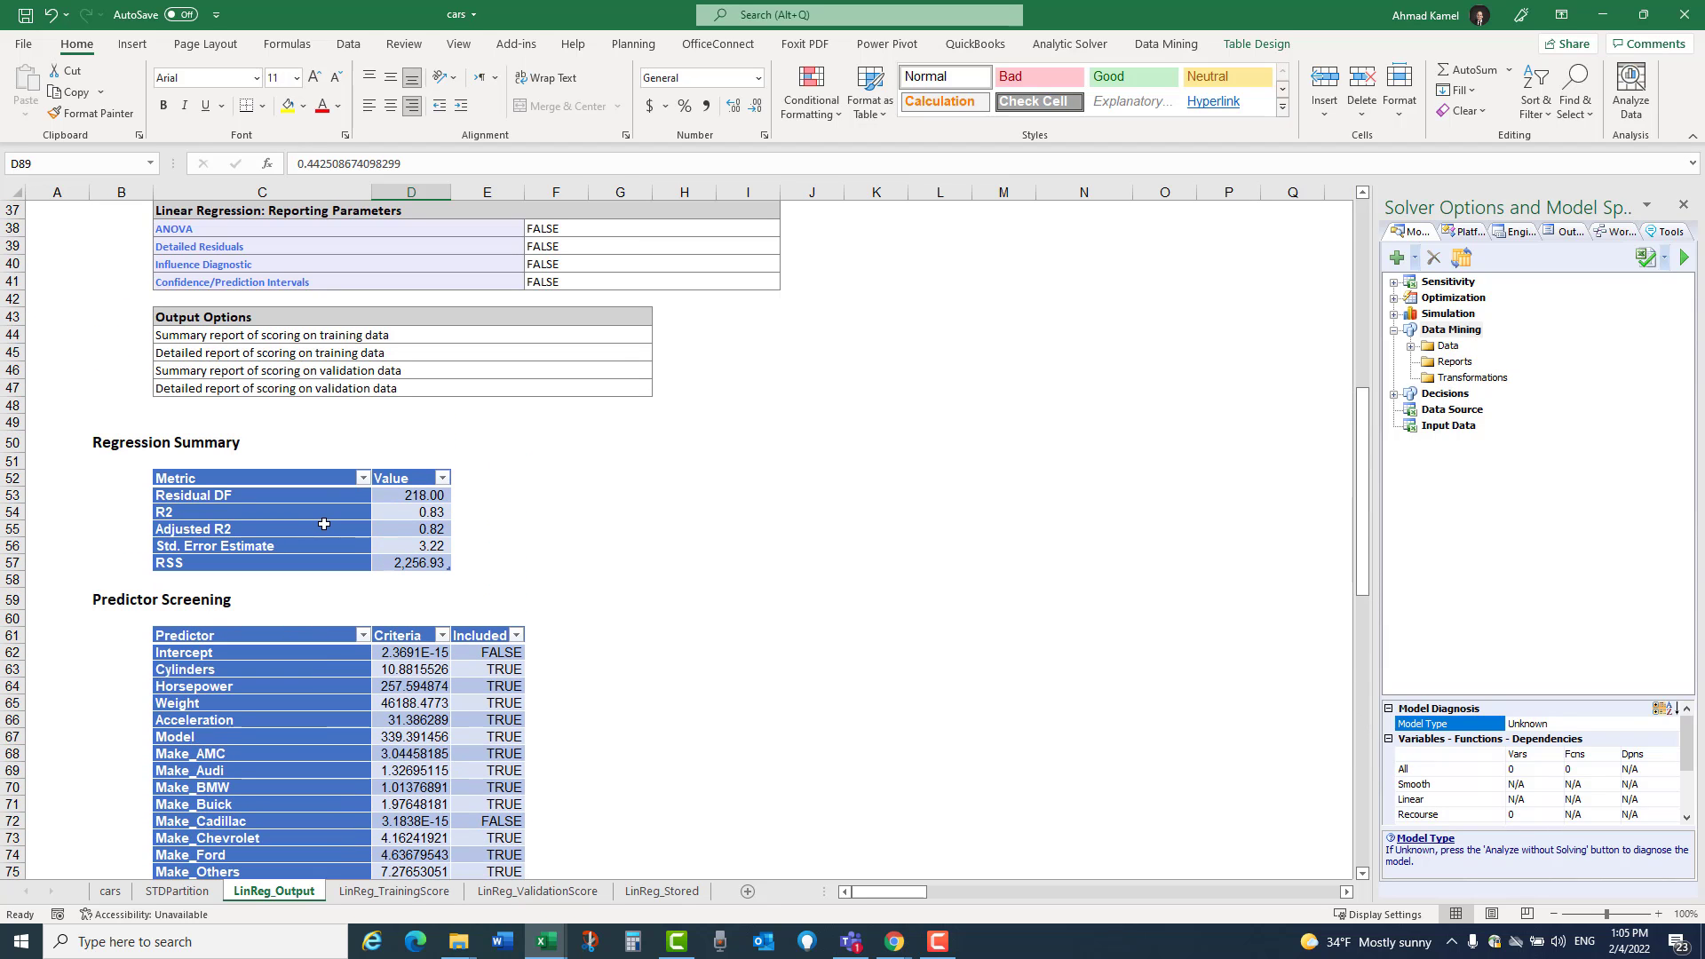
left_click(433, 496)
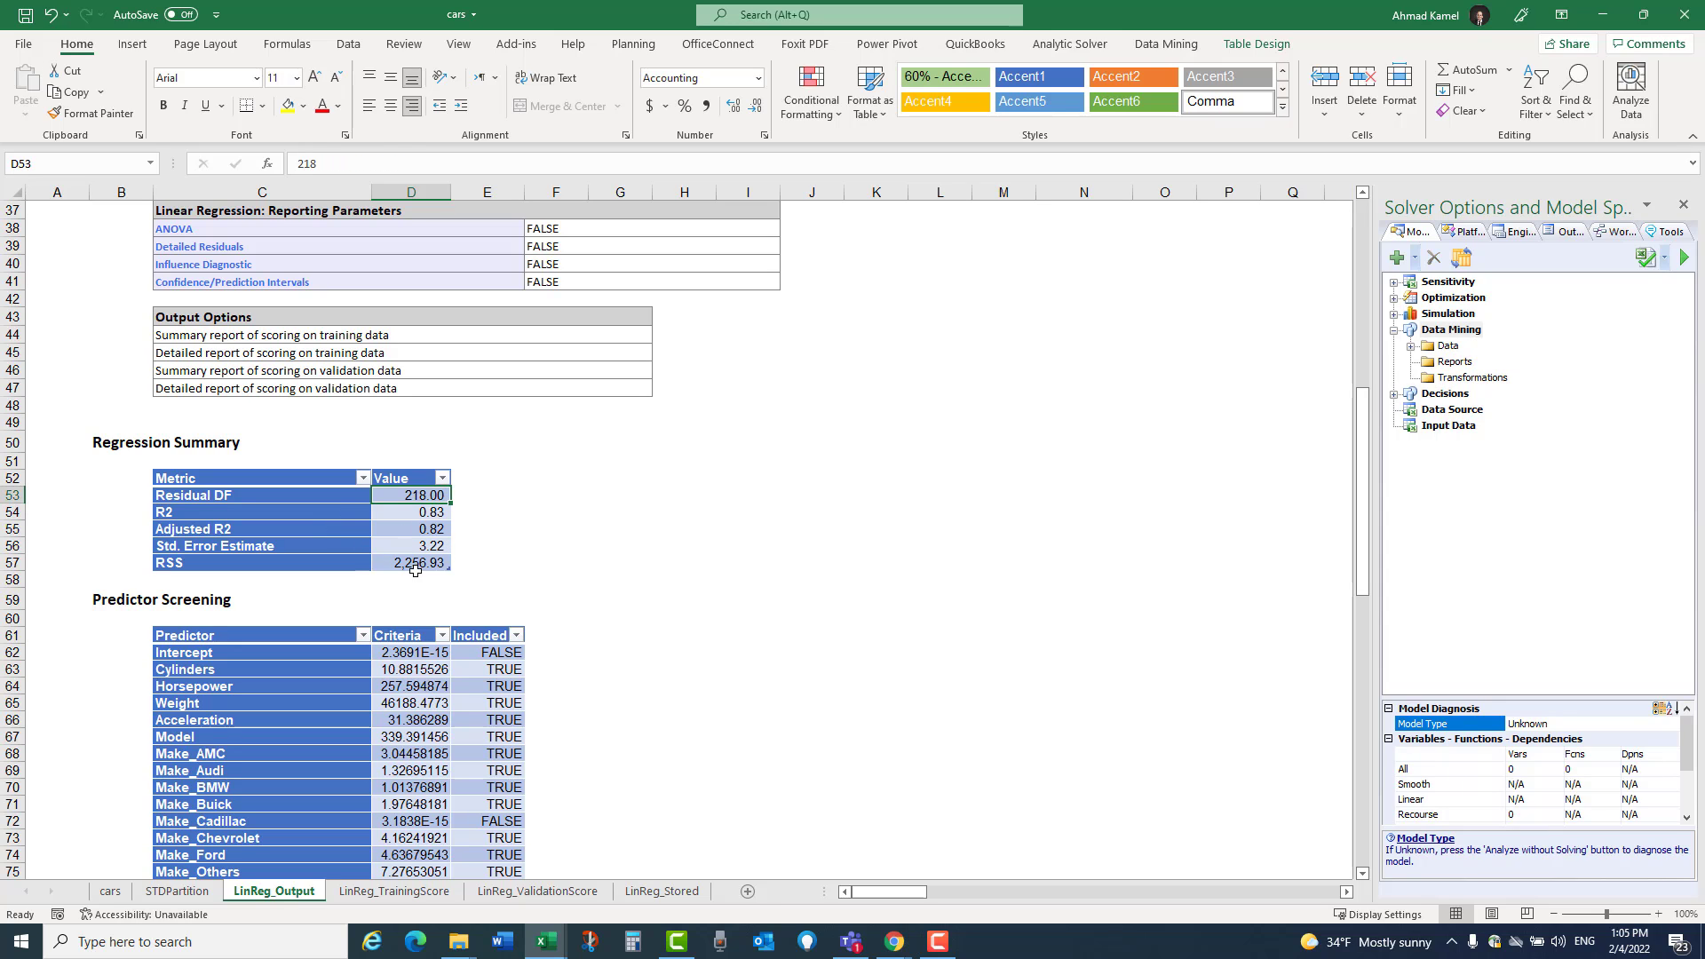
left_click(410, 530)
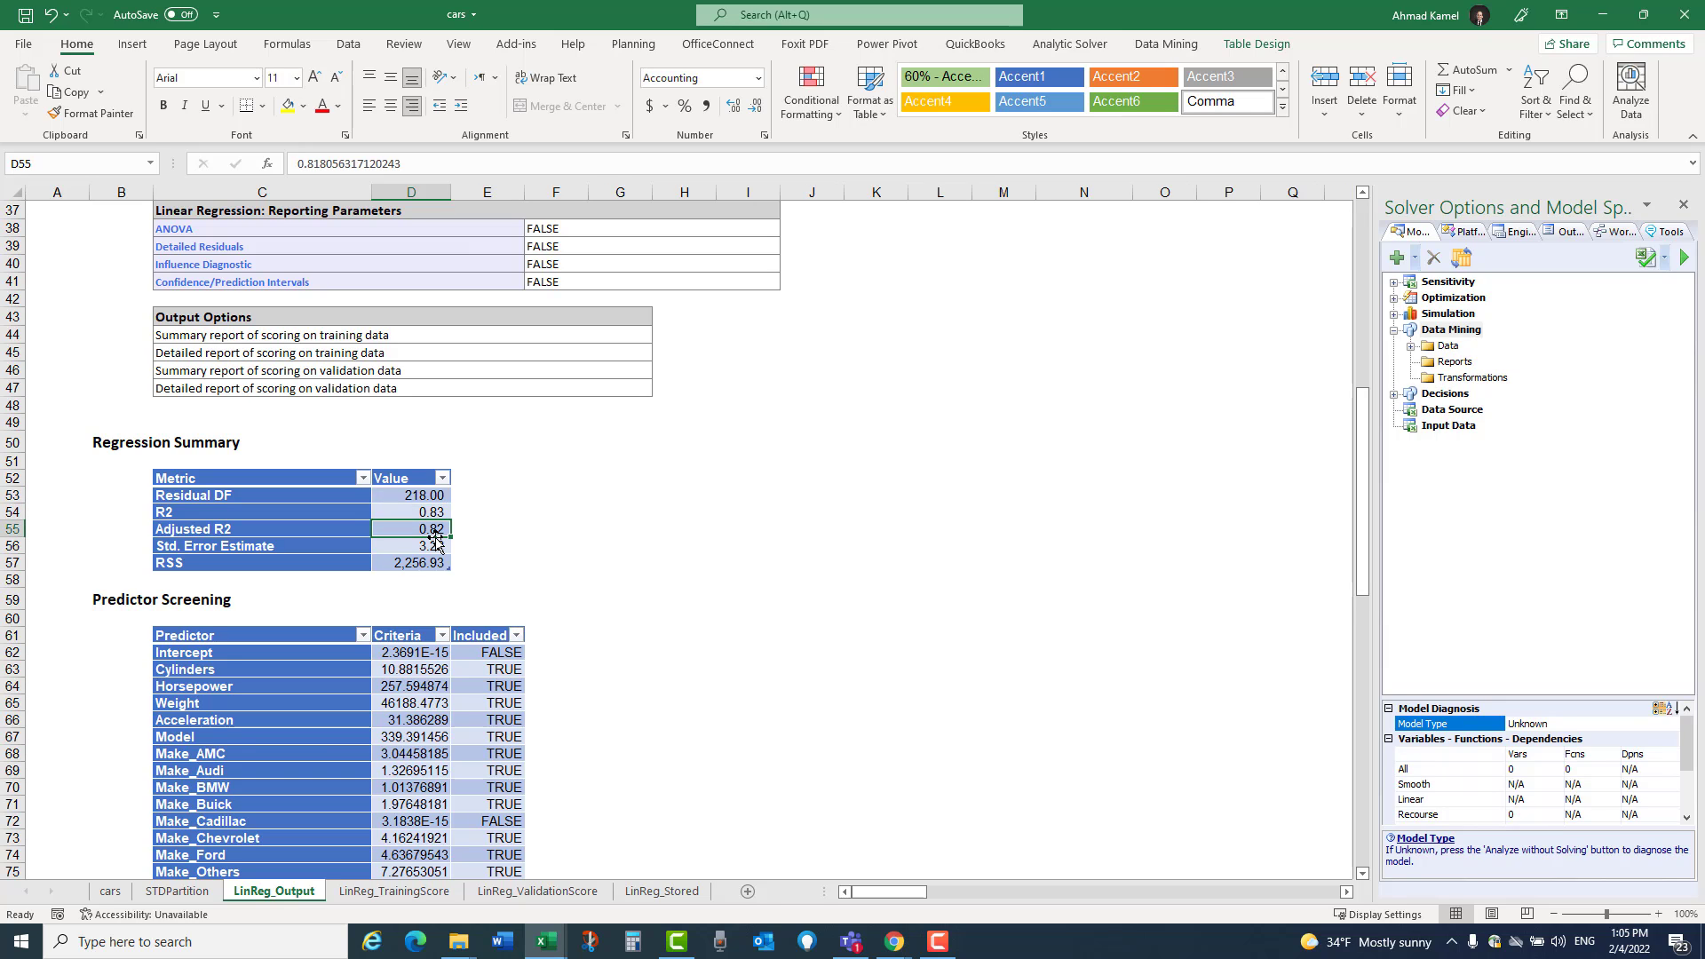
left_click(213, 517)
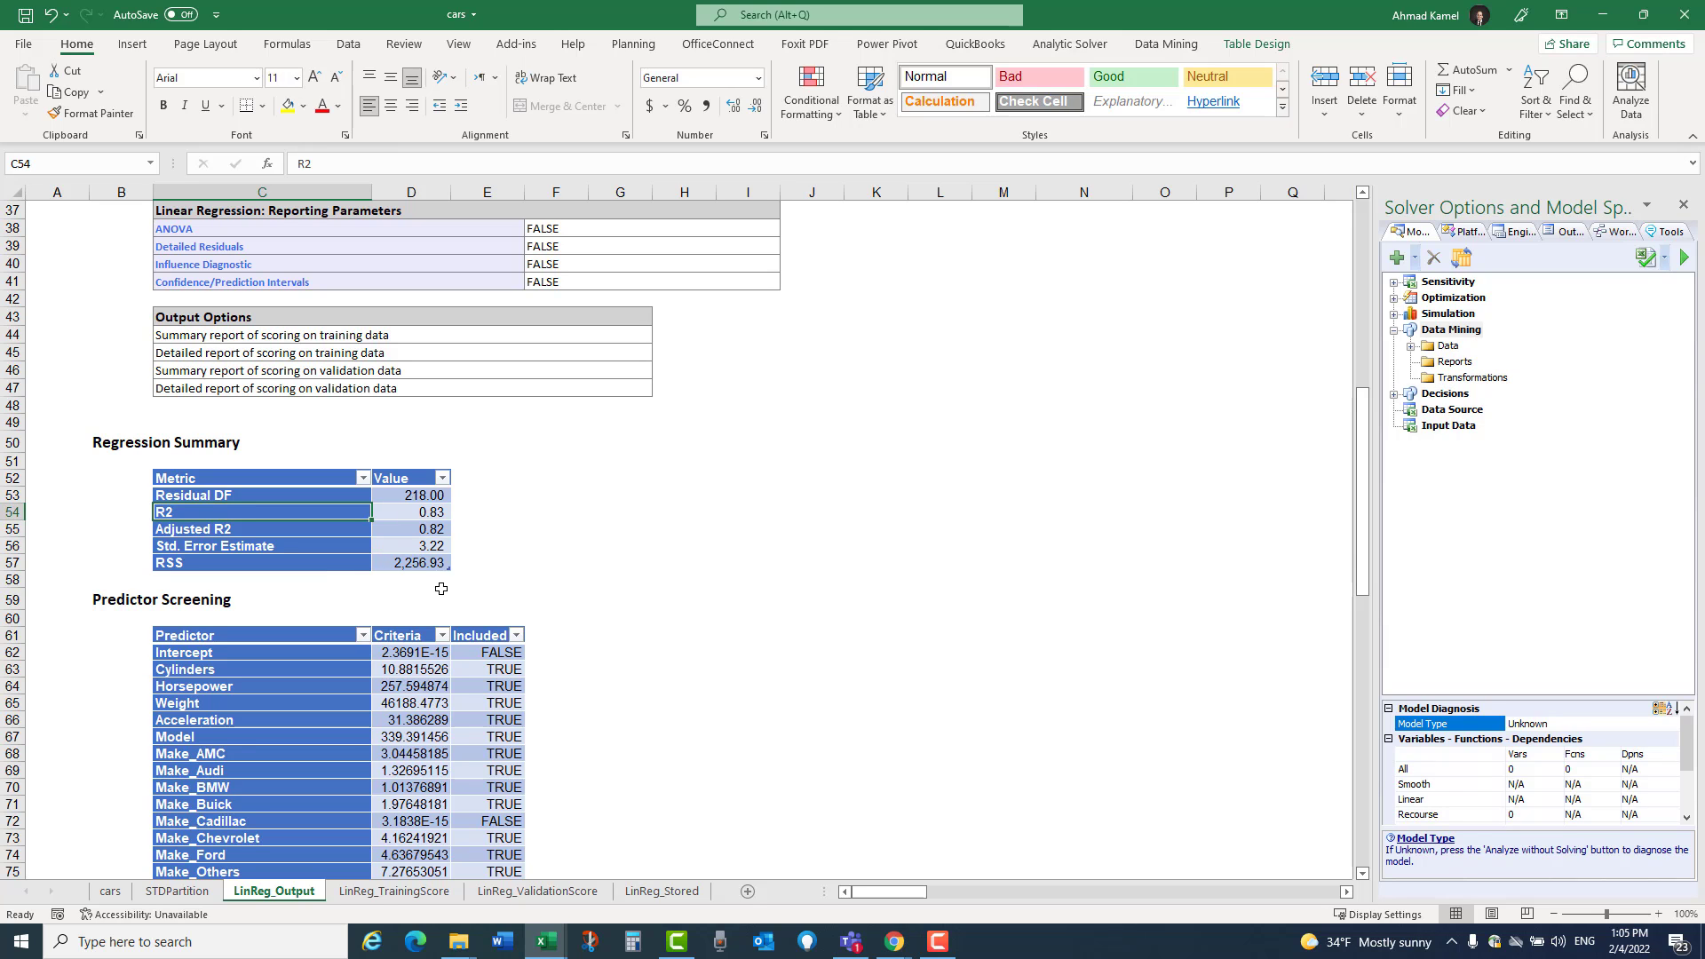
scroll(390, 666, "down", 2)
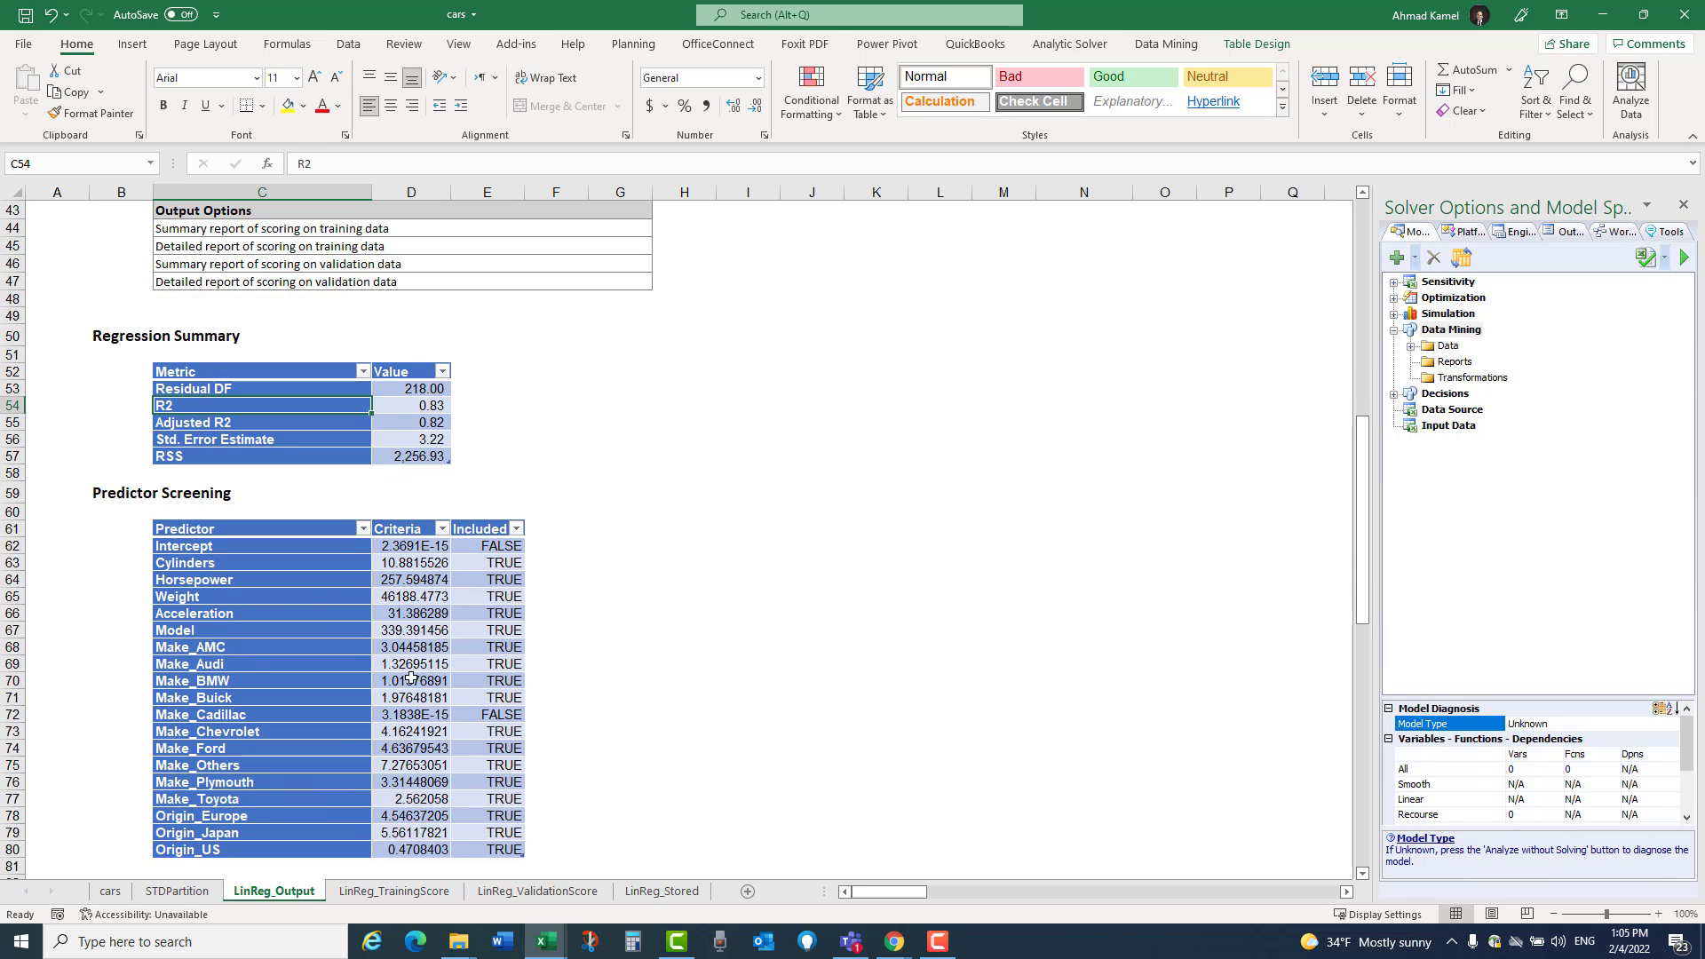
Step: Compare the actual MPG, predicted MPG and residual of Record 1 in the training prediction details of LinReg_TrainingScore
left_click(405, 897)
scroll(446, 614, "up", 20)
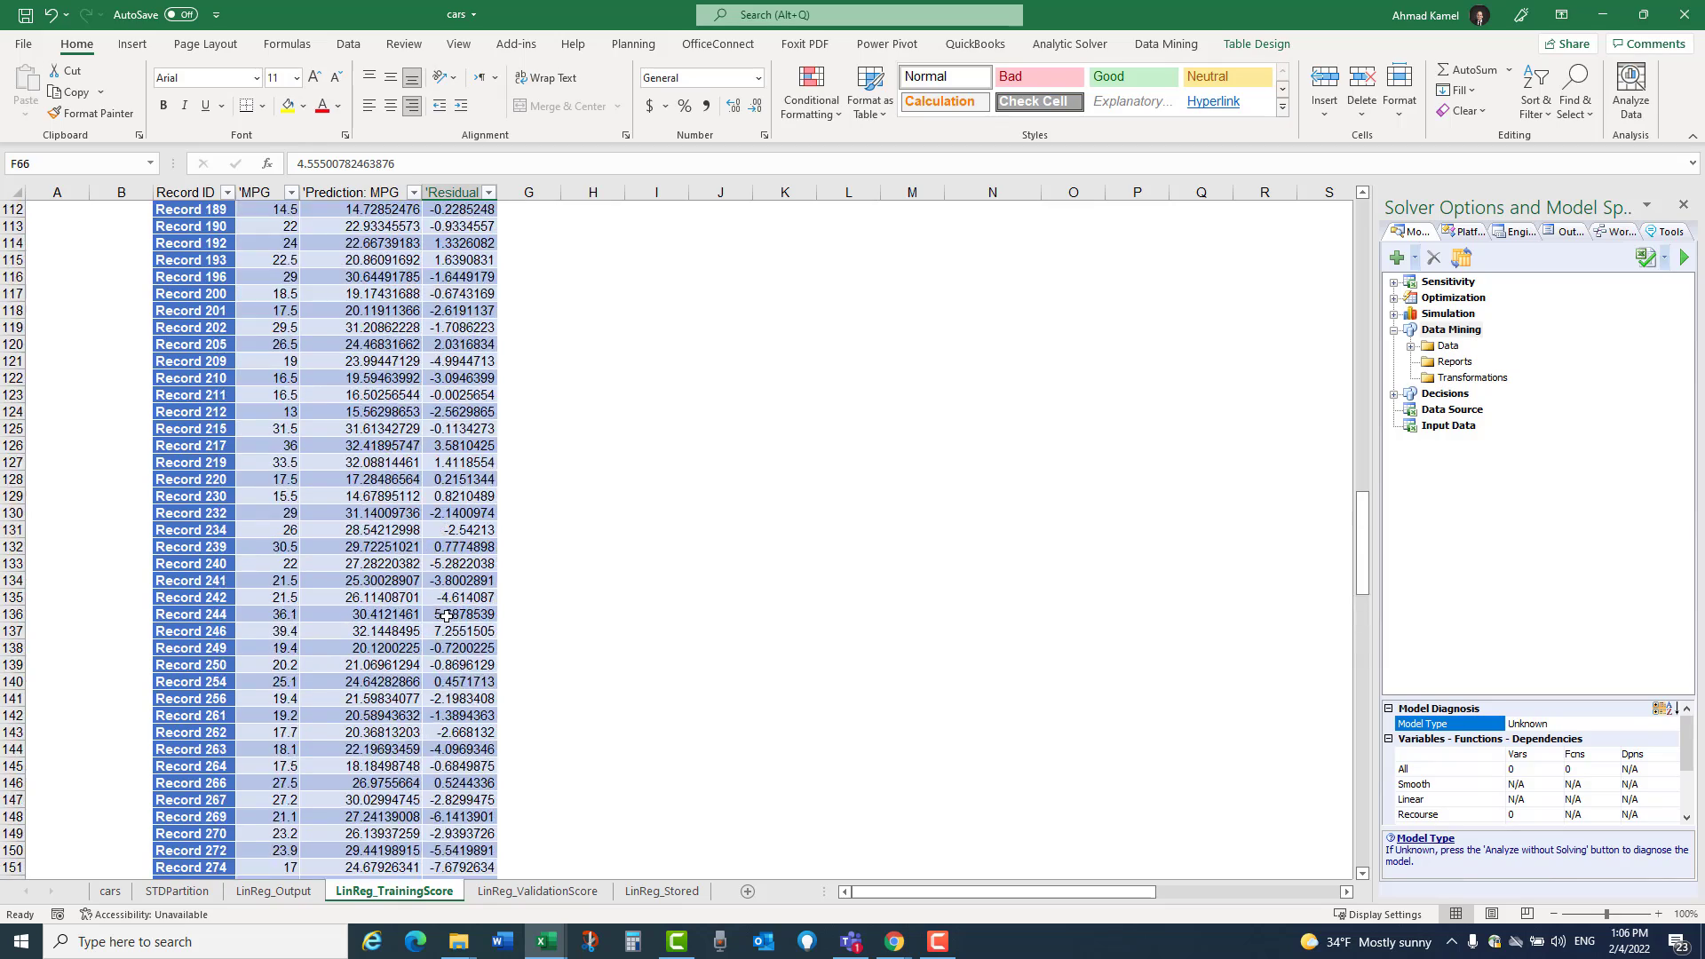
scroll(446, 614, "up", 20)
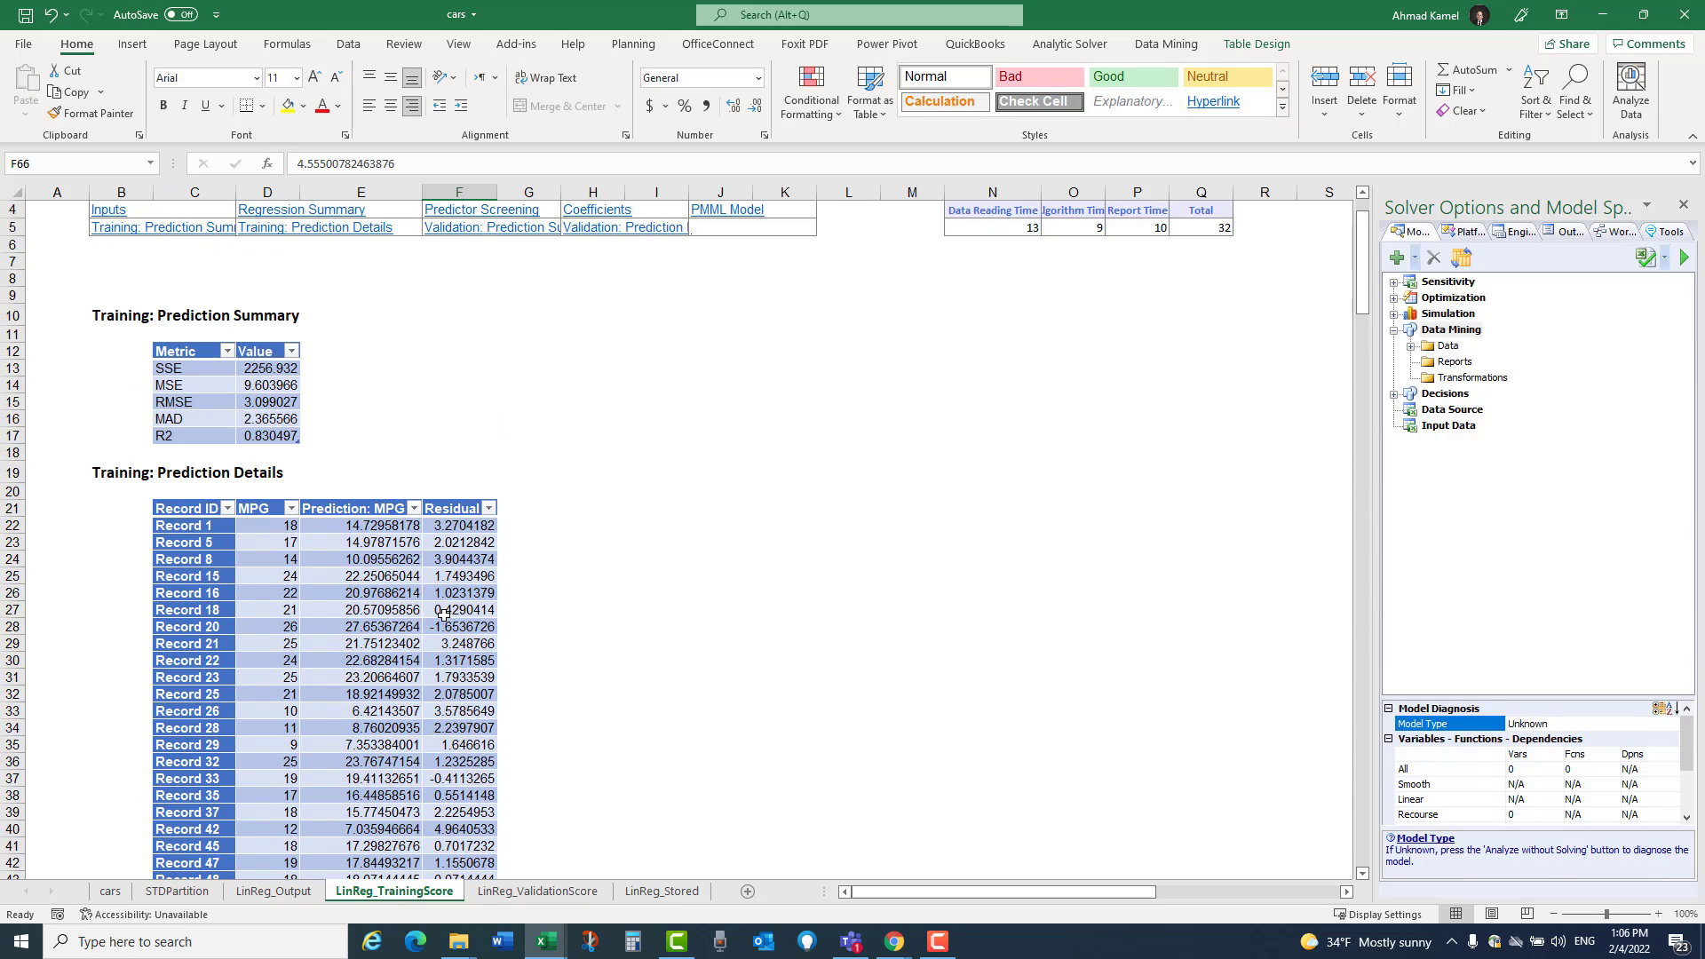
left_click(270, 527)
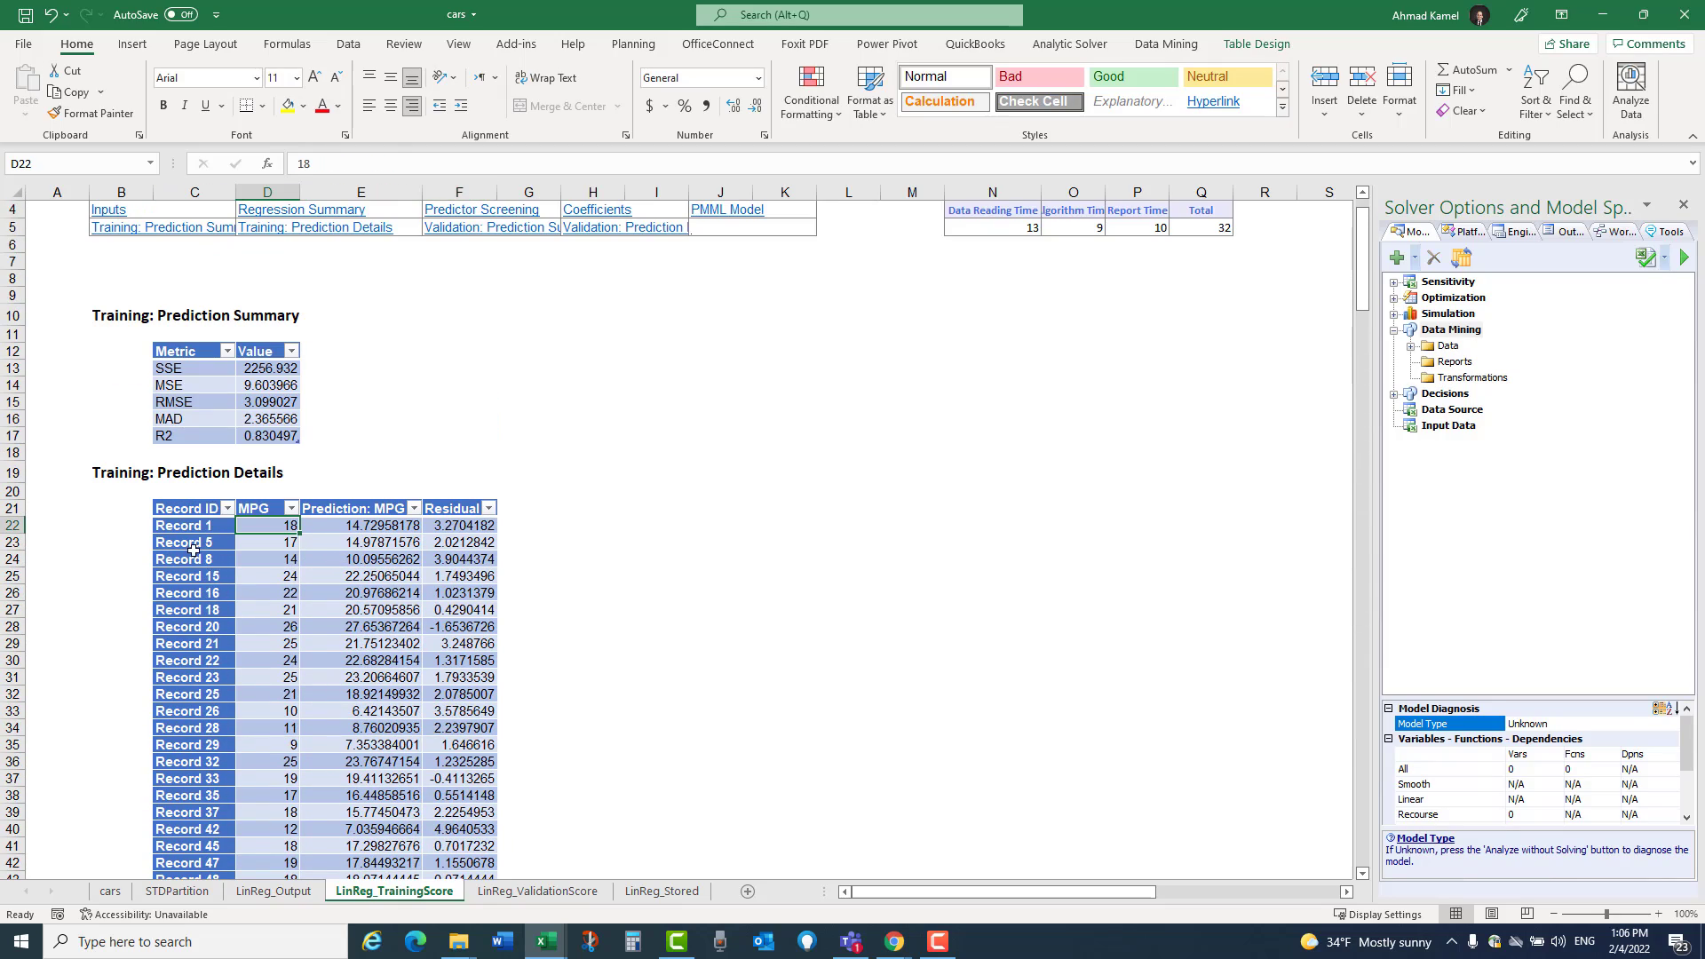
left_click(372, 531)
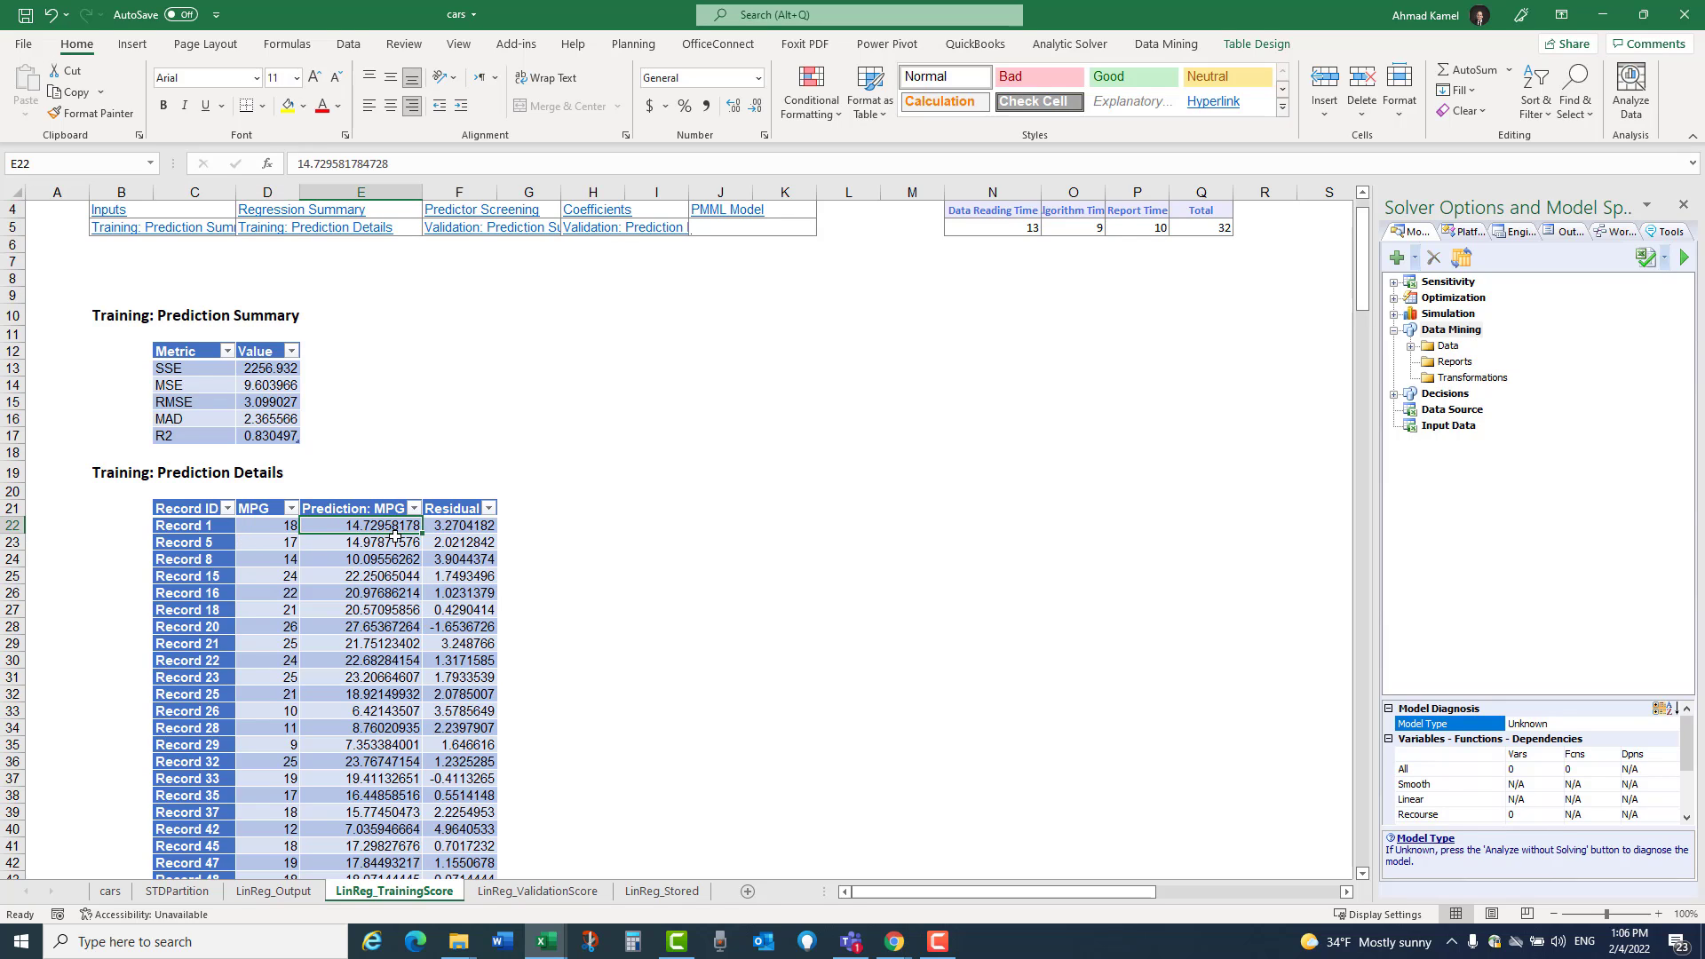
left_click(448, 525)
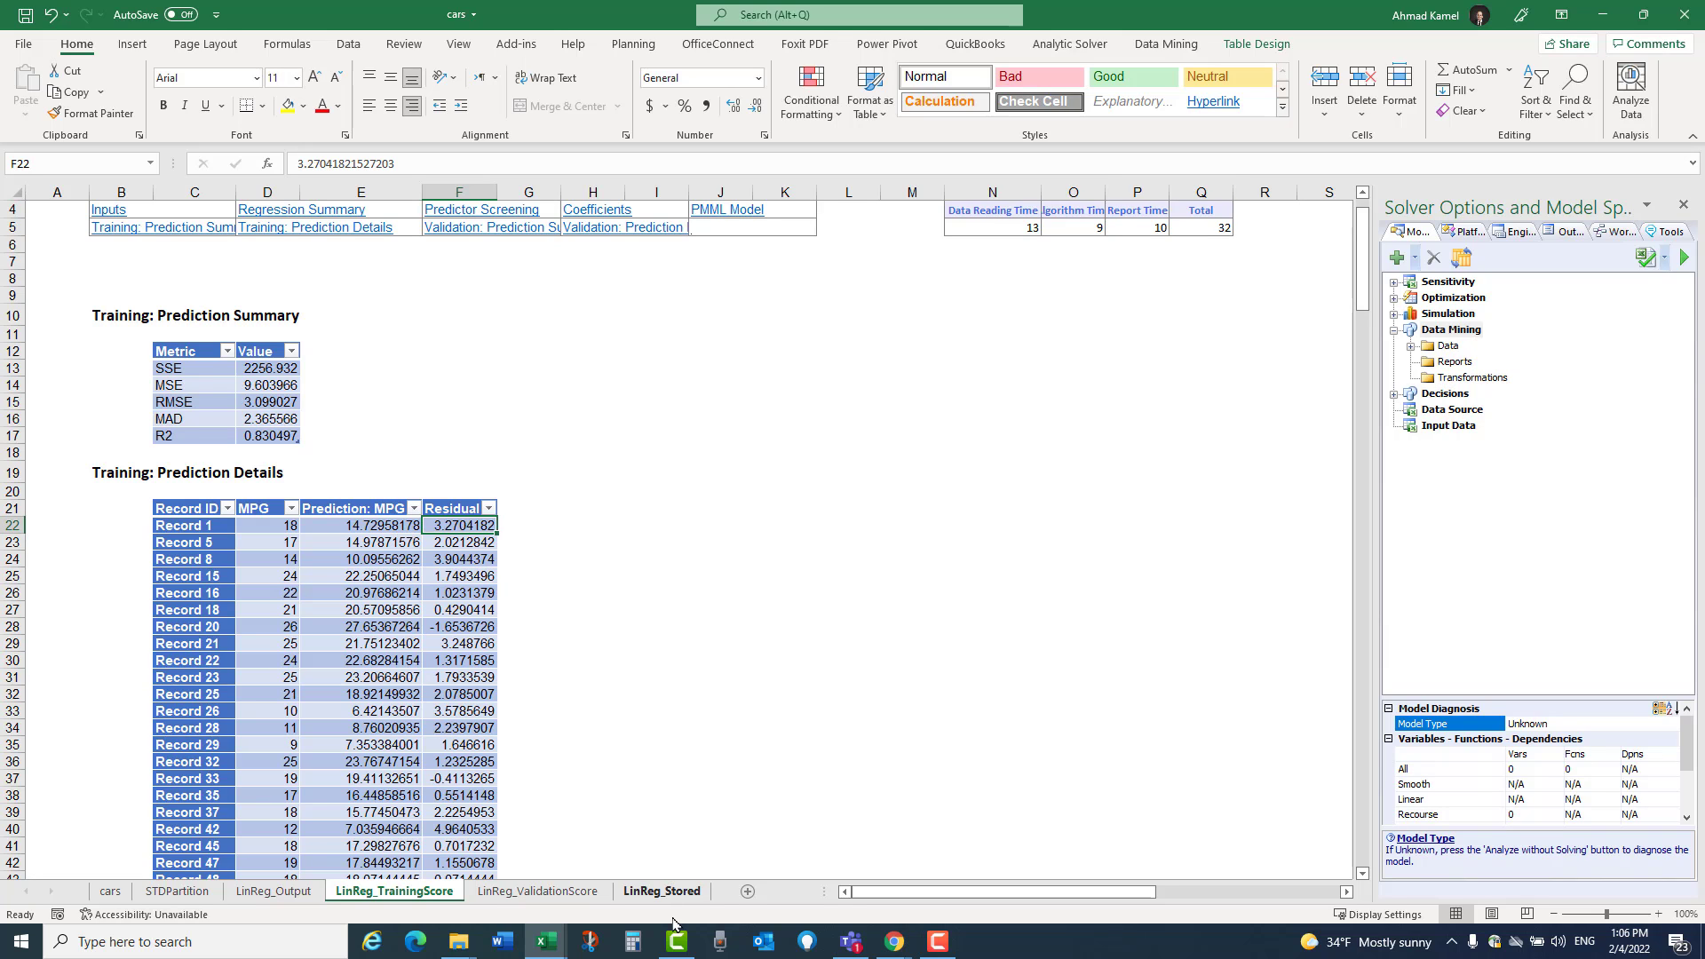
Step: Examine the prediction summary and details for the validation data in LinReg_ValidationScore
left_click(537, 891)
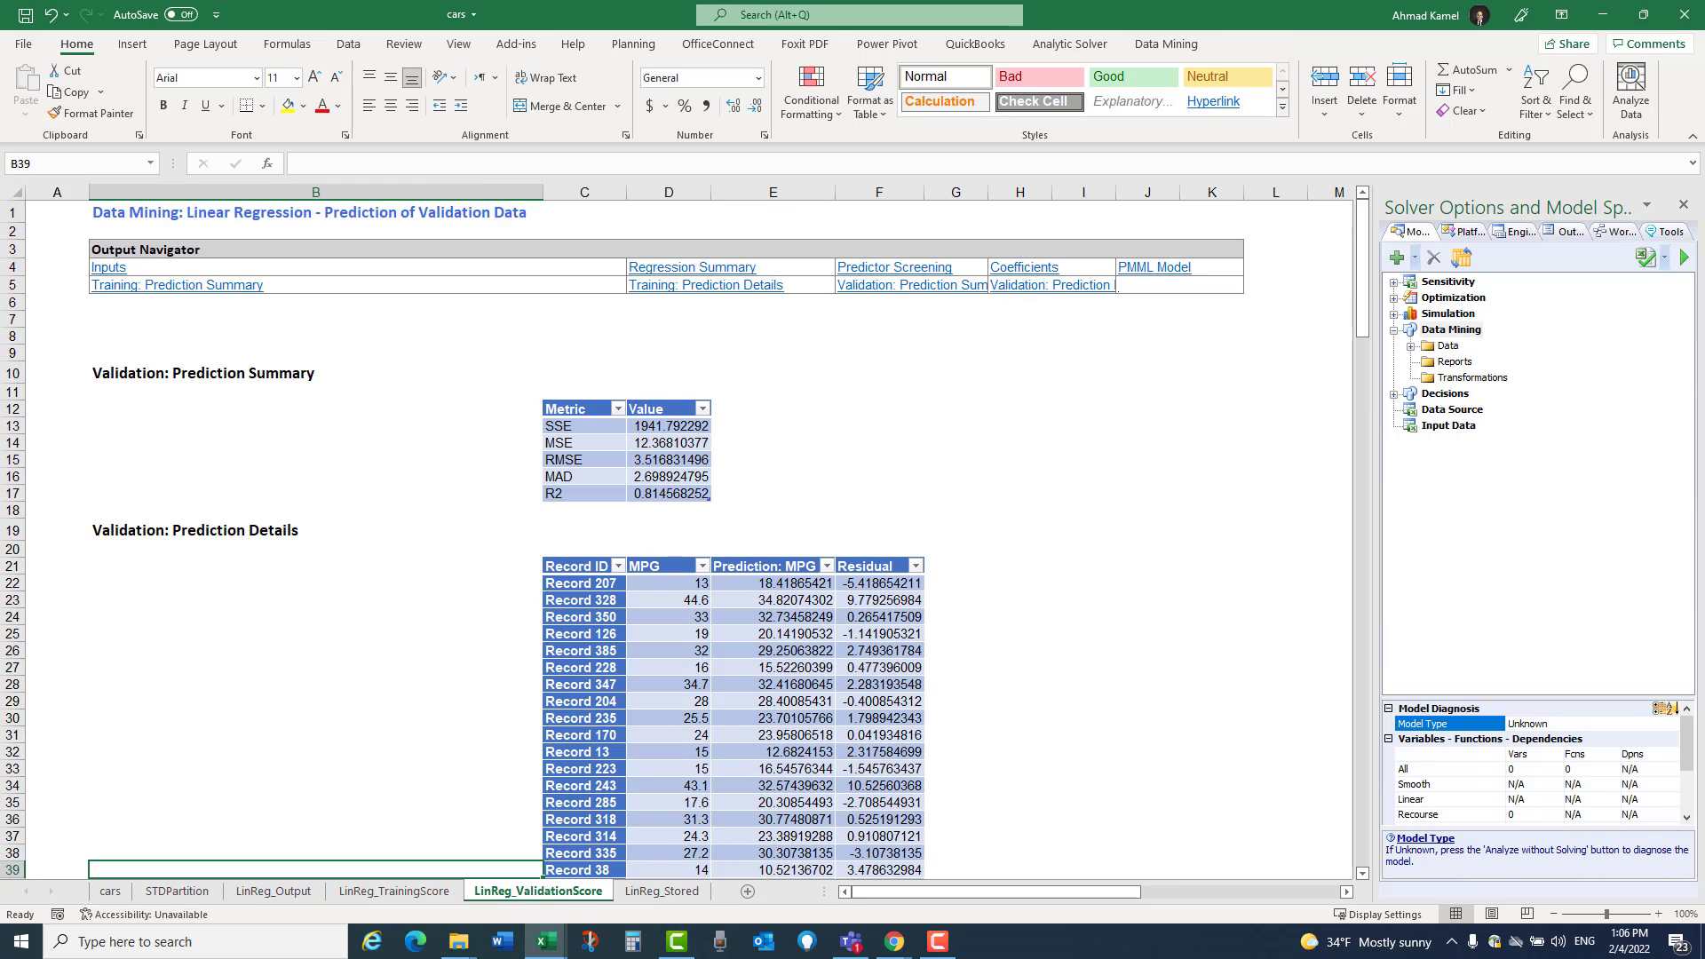